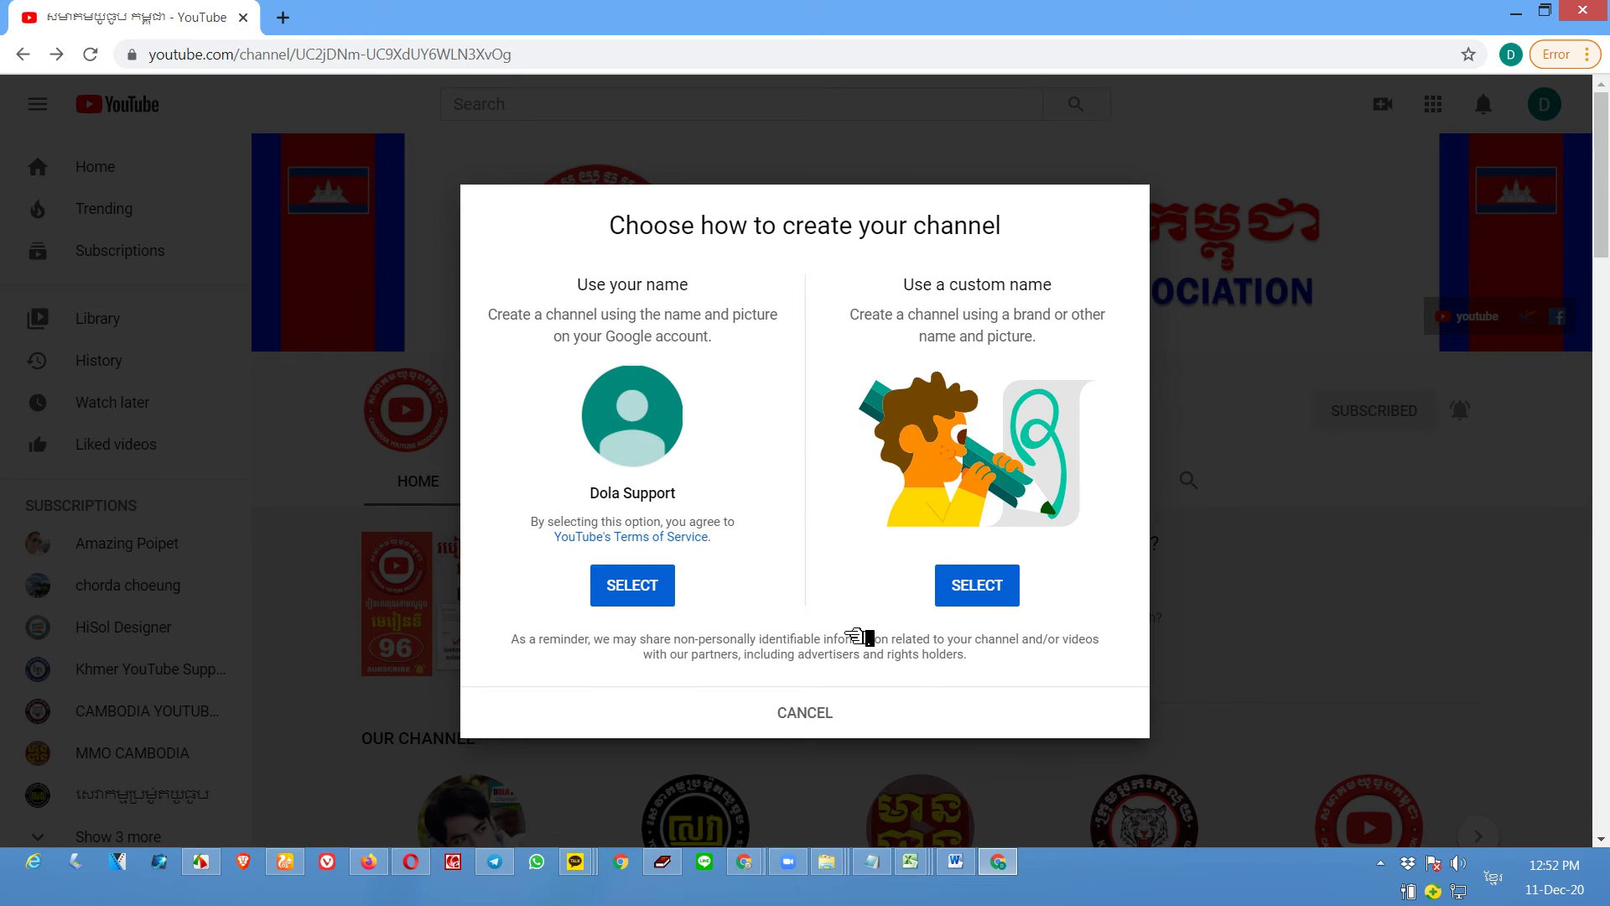
pyautogui.click(652, 603)
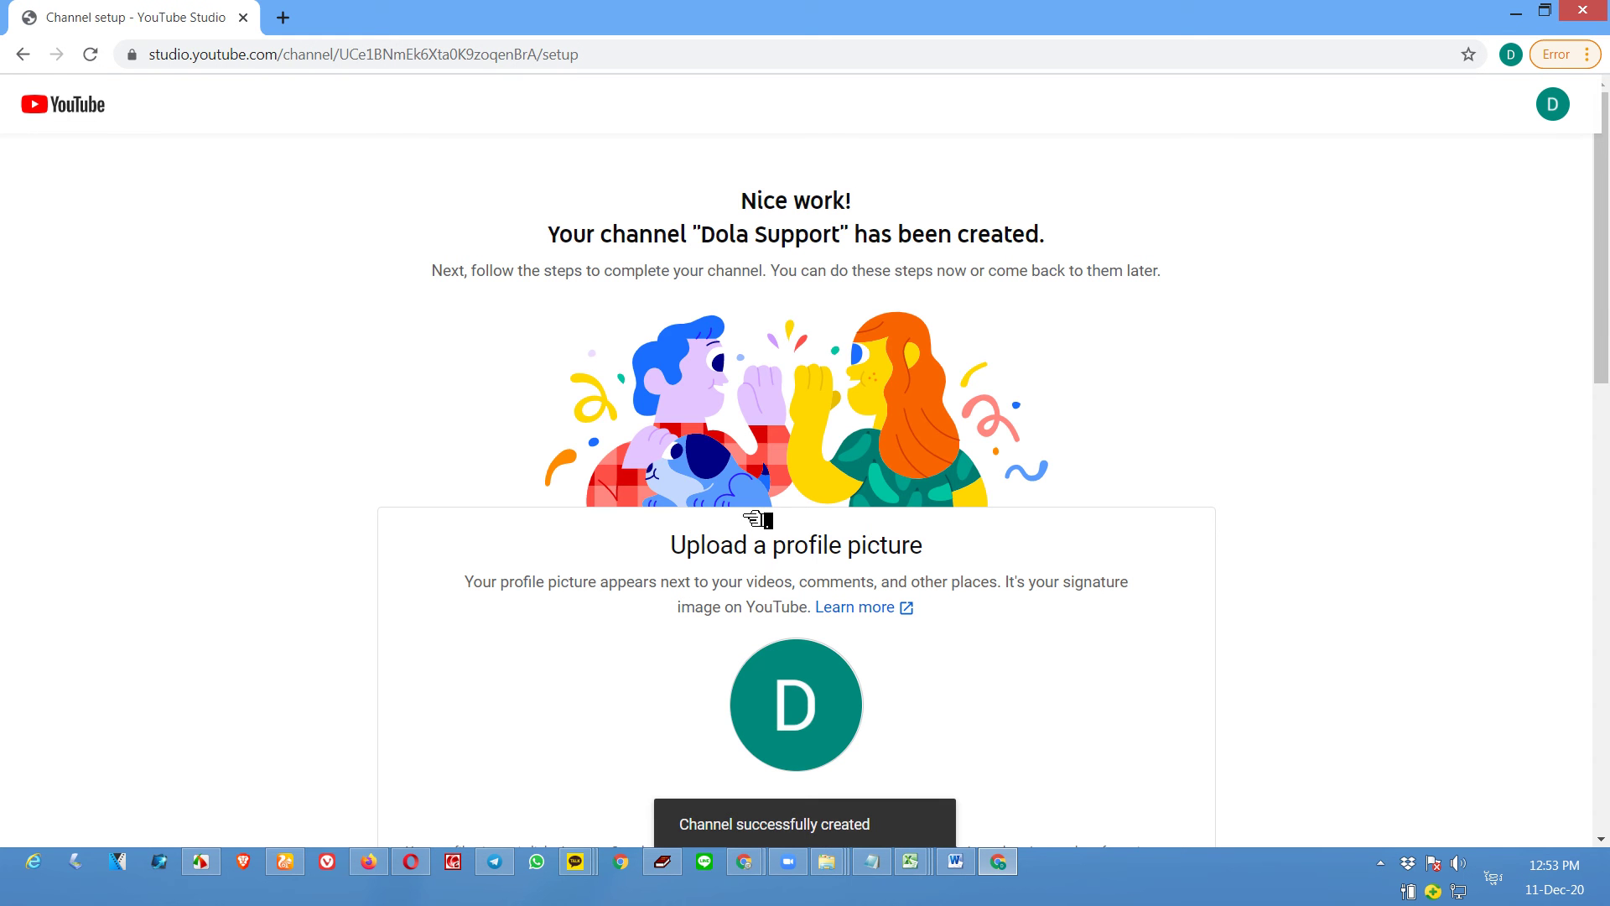
pyautogui.scroll(-3, 960, 384)
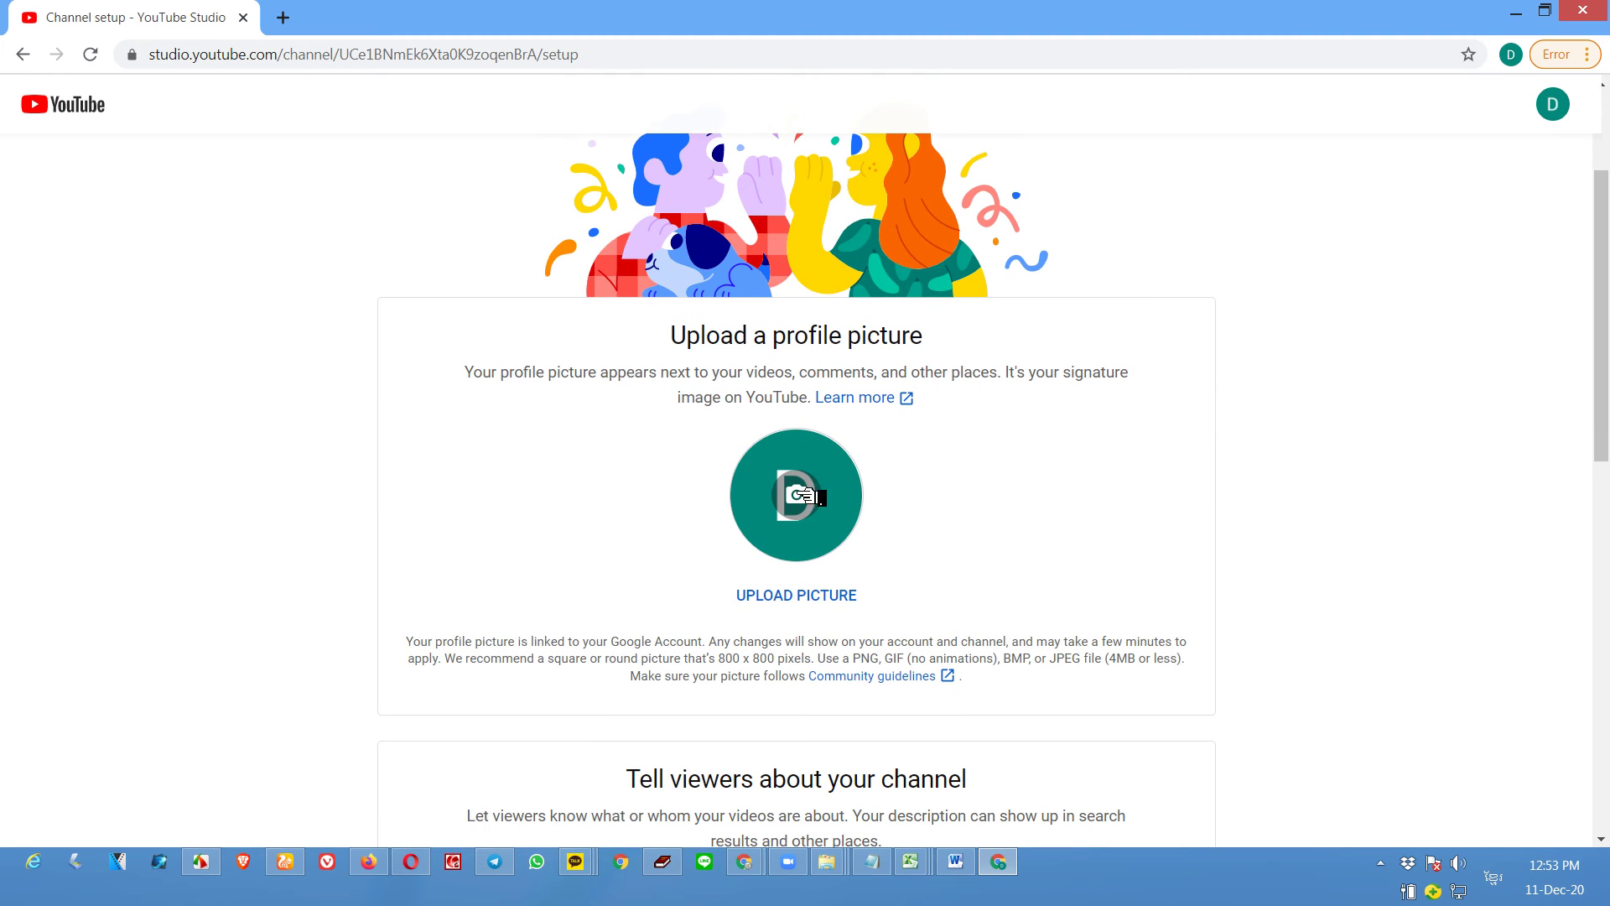
pyautogui.click(828, 597)
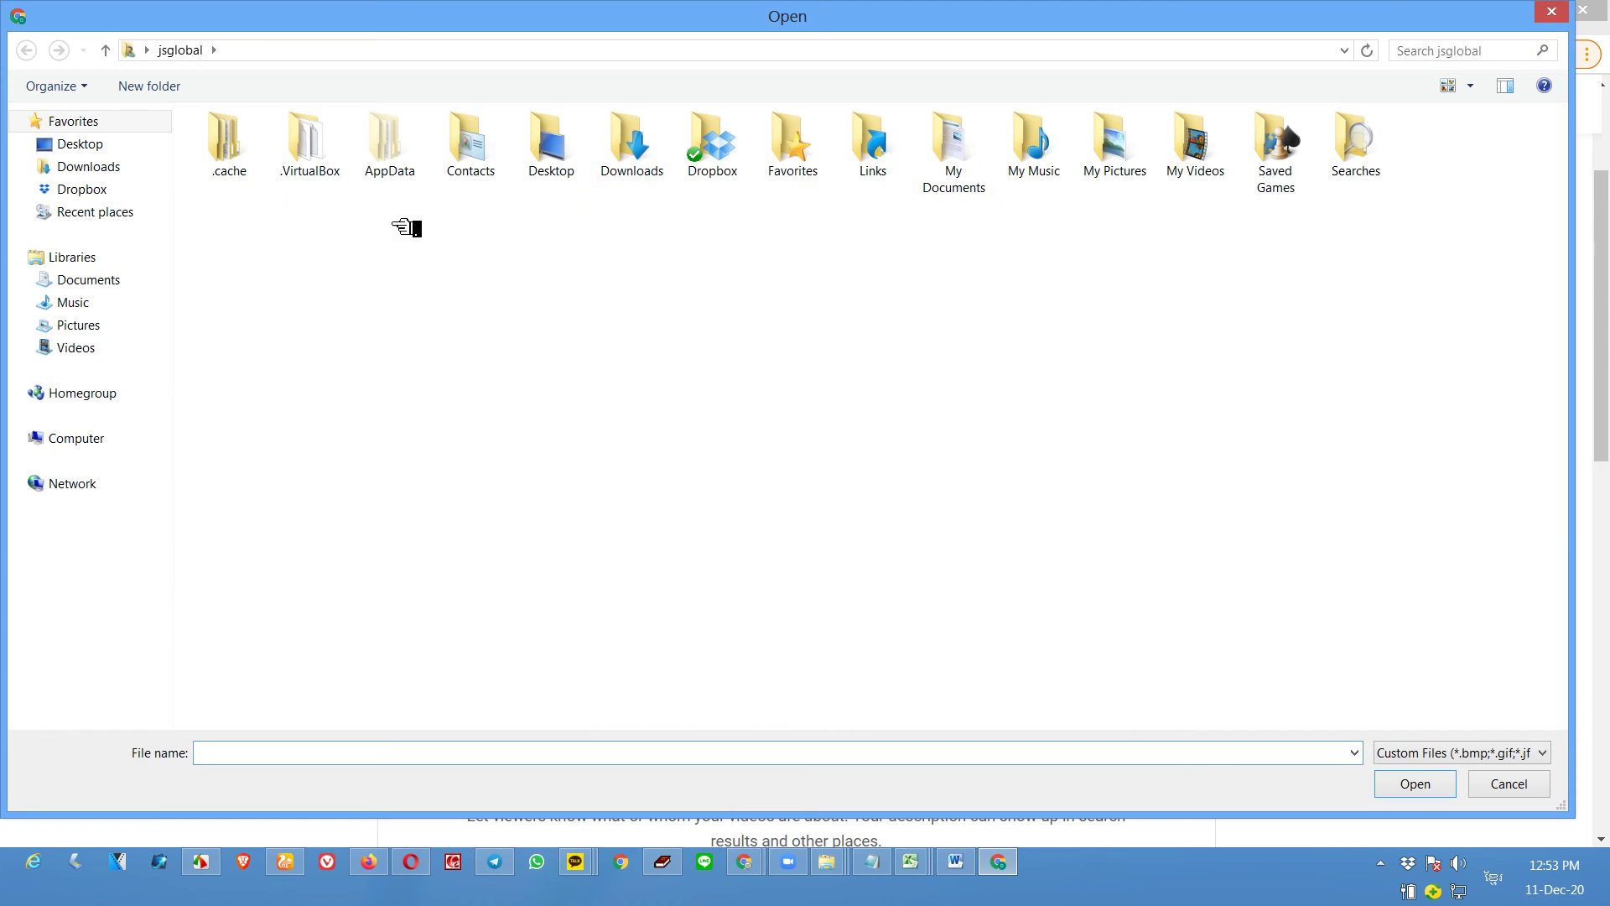
pyautogui.click(120, 171)
pyautogui.click(755, 367)
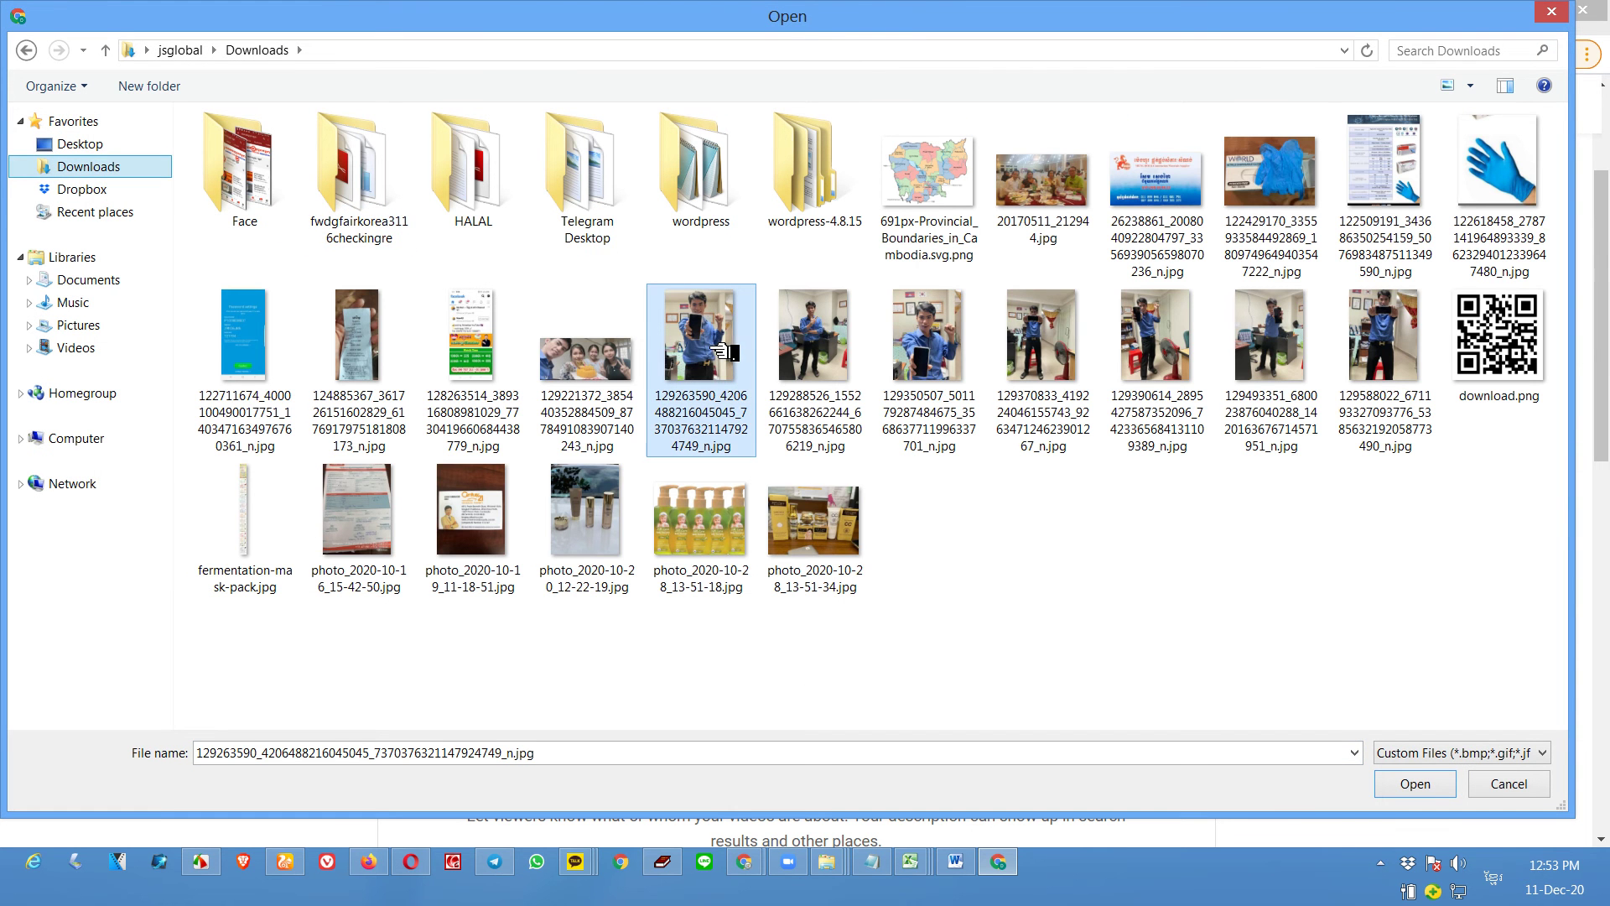
pyautogui.click(1430, 785)
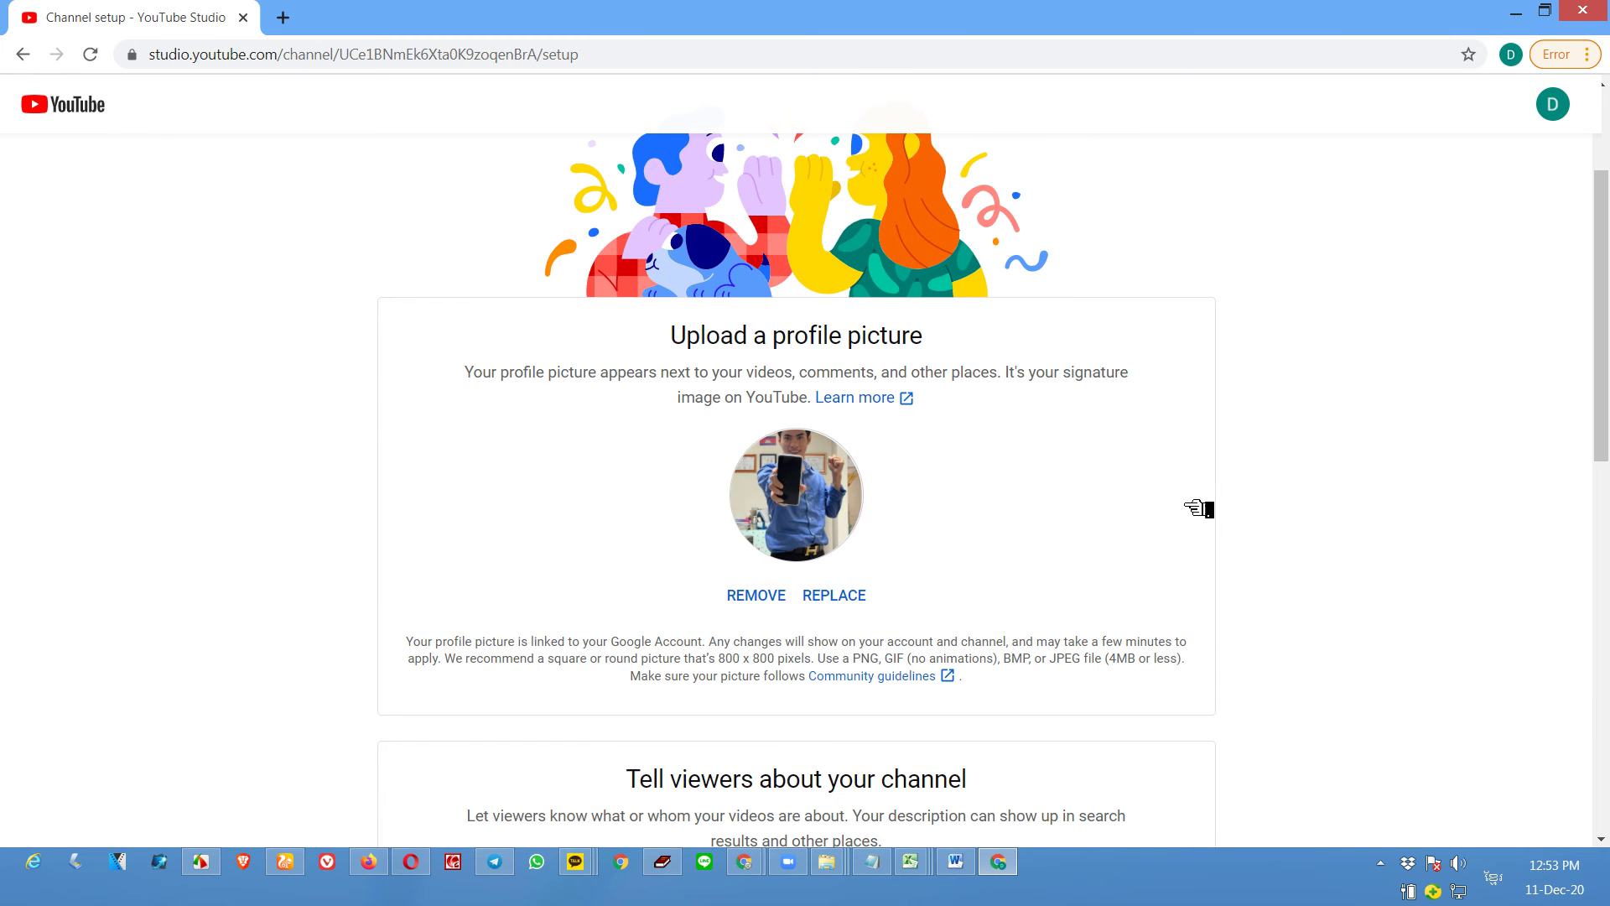
# Step: Enter "Welcome" as the channel description, with the keyboard language switched to English
pyautogui.scroll(-3, 1208, 509)
pyautogui.scroll(-2, 1202, 508)
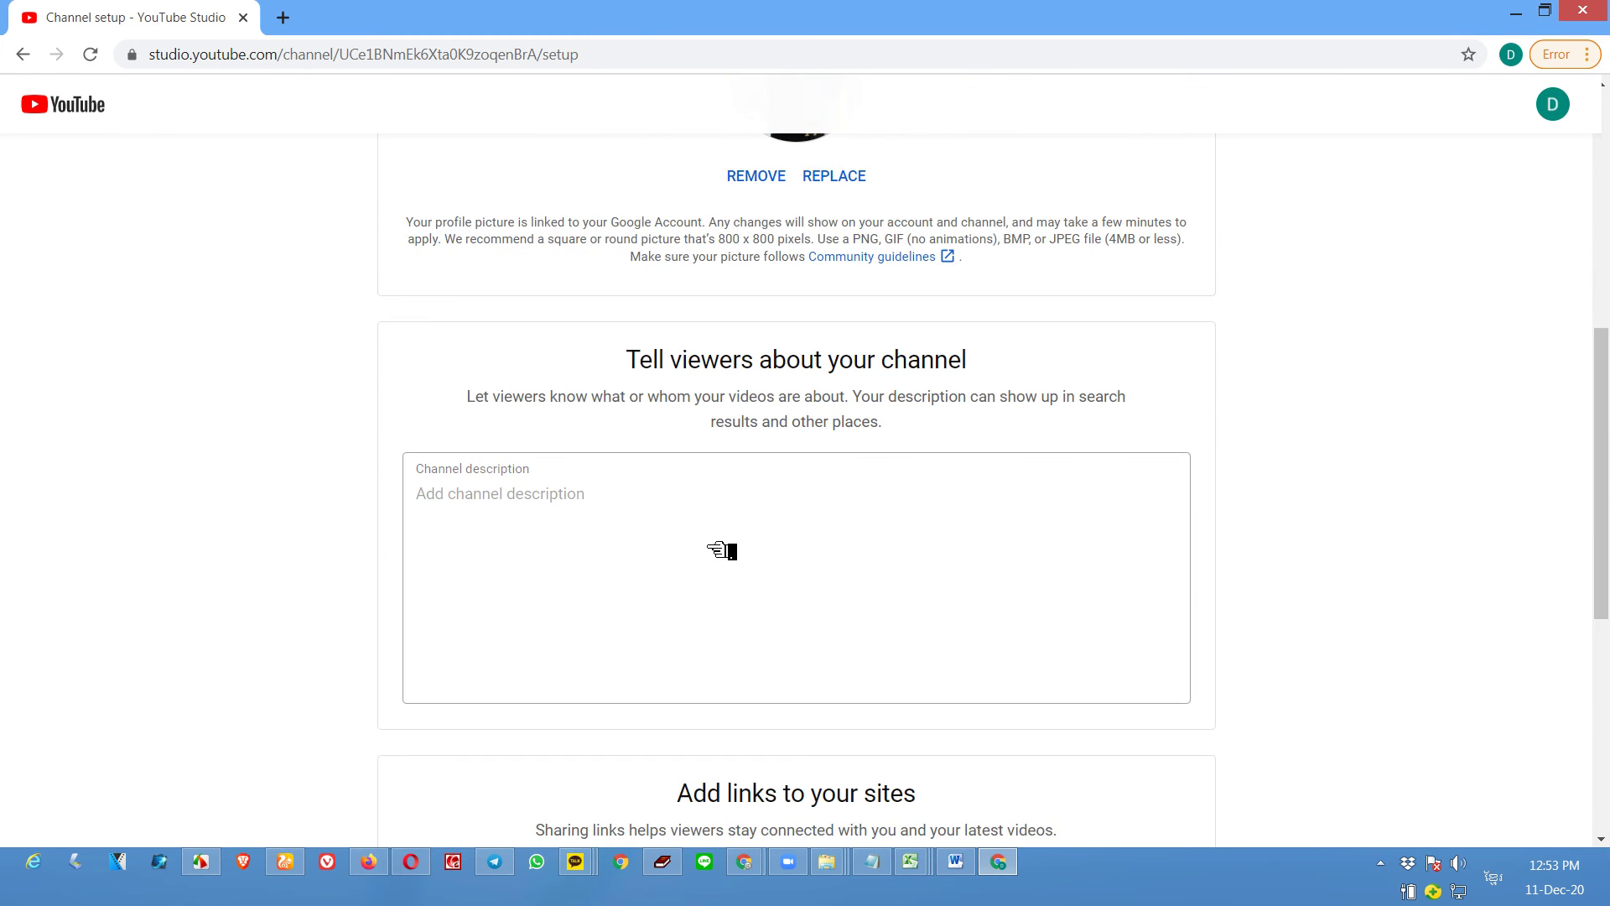
pyautogui.click(577, 530)
pyautogui.write('ठ')
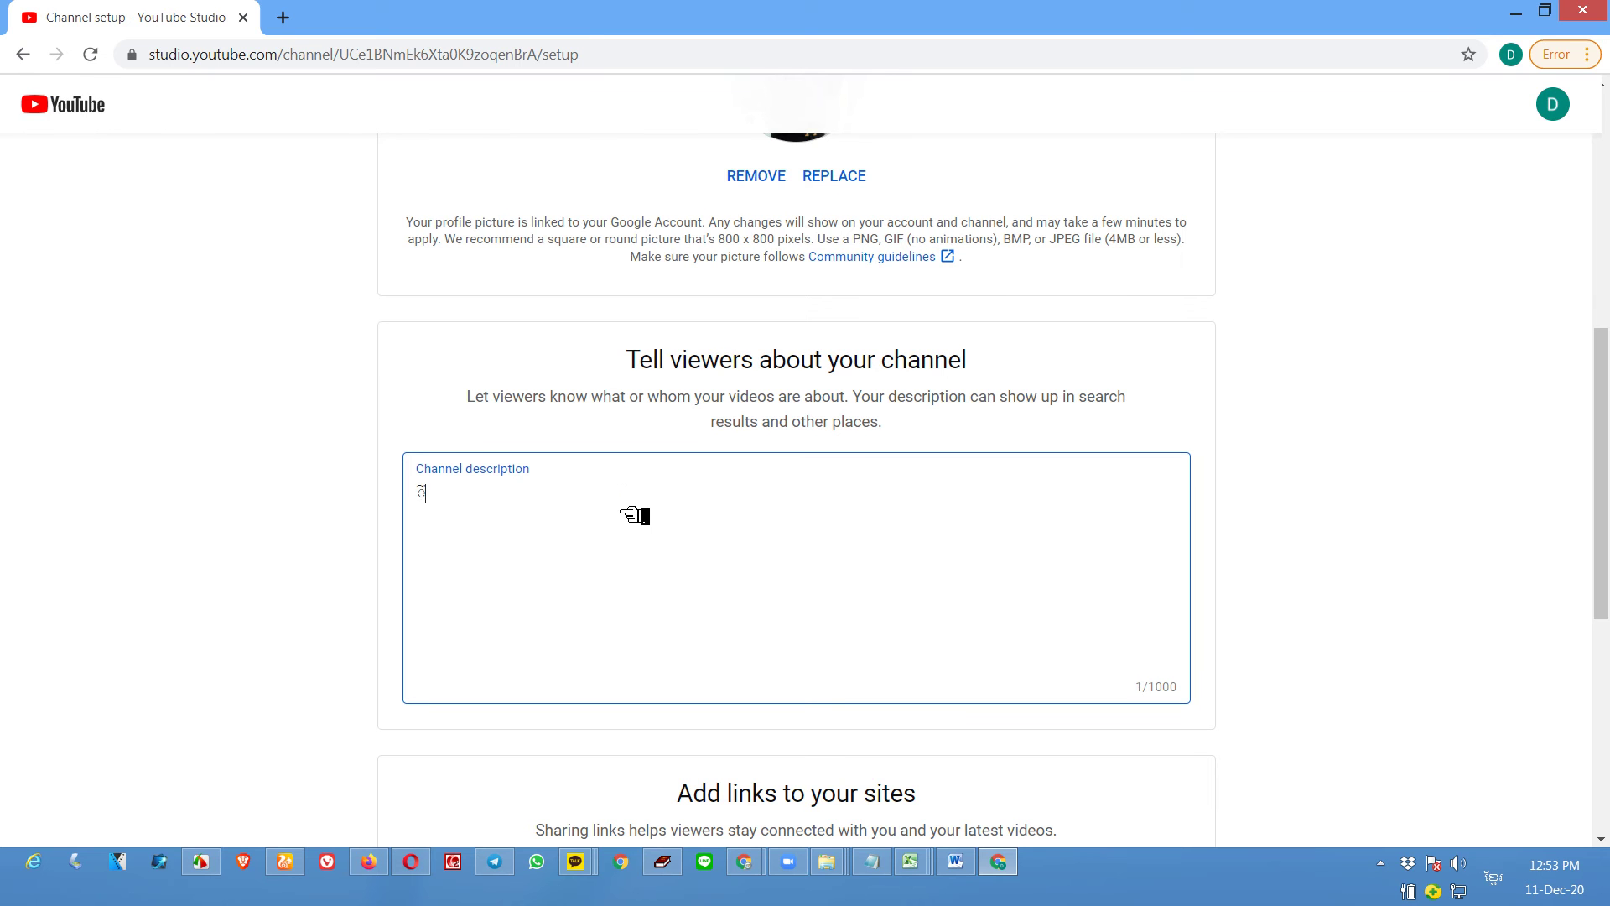
pyautogui.press('BackSpace')
pyautogui.press('BackSpace')
pyautogui.press('BackSpace')
pyautogui.hotkey('alt', 'shift')
pyautogui.write('Welcome')
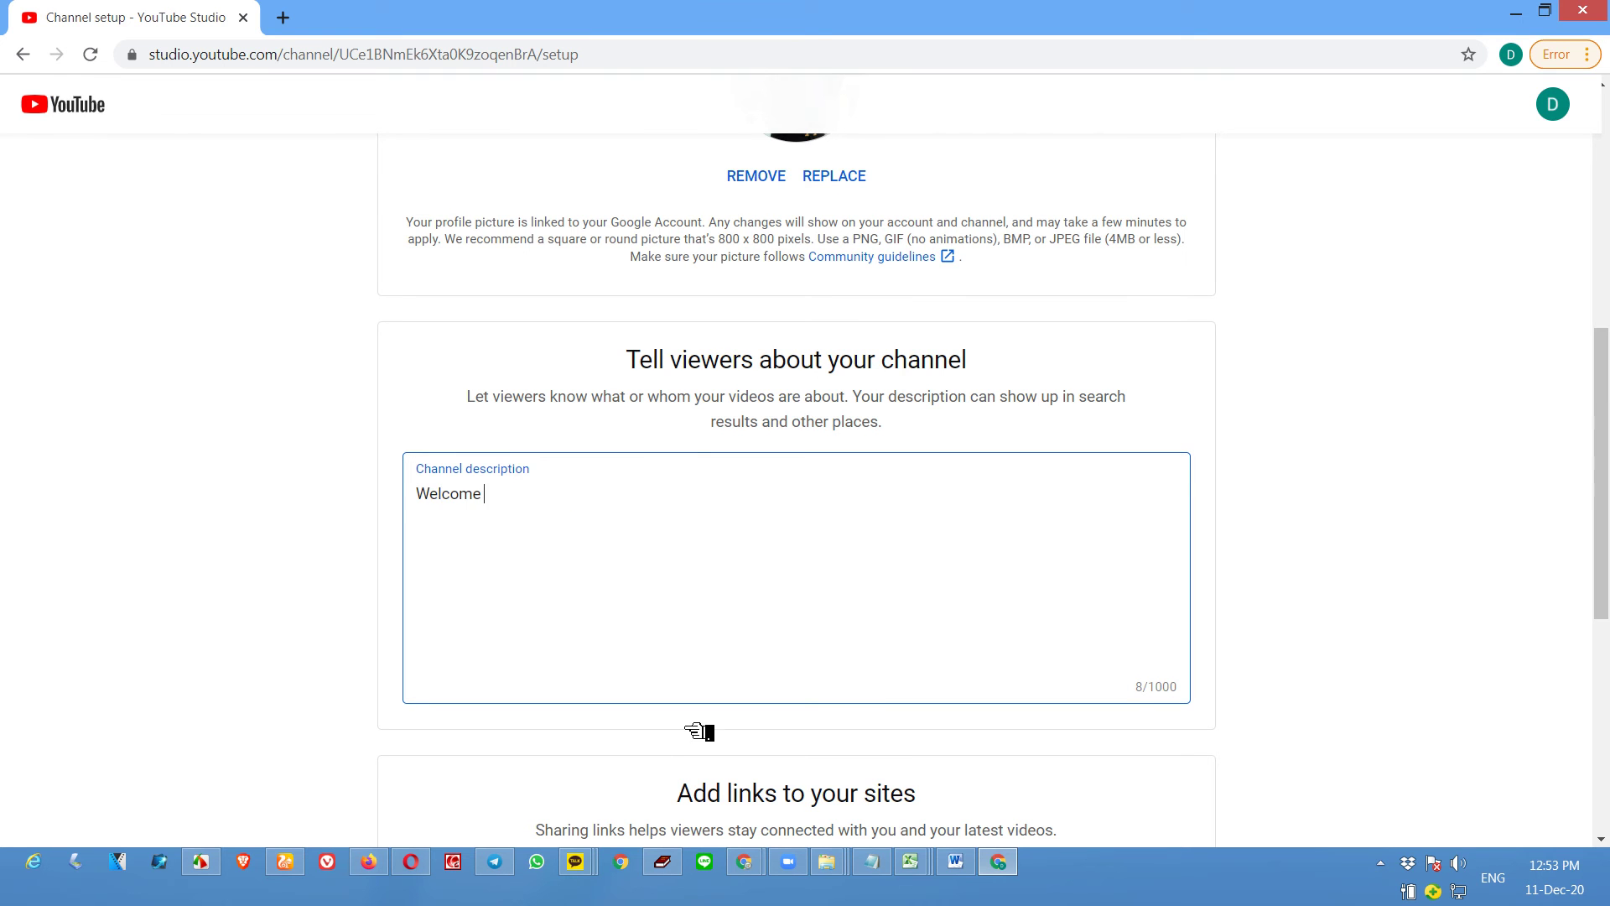
# Step: Enter the website address hydola.com in a new browser tab and copy it without loading the page
pyautogui.scroll(-4, 776, 543)
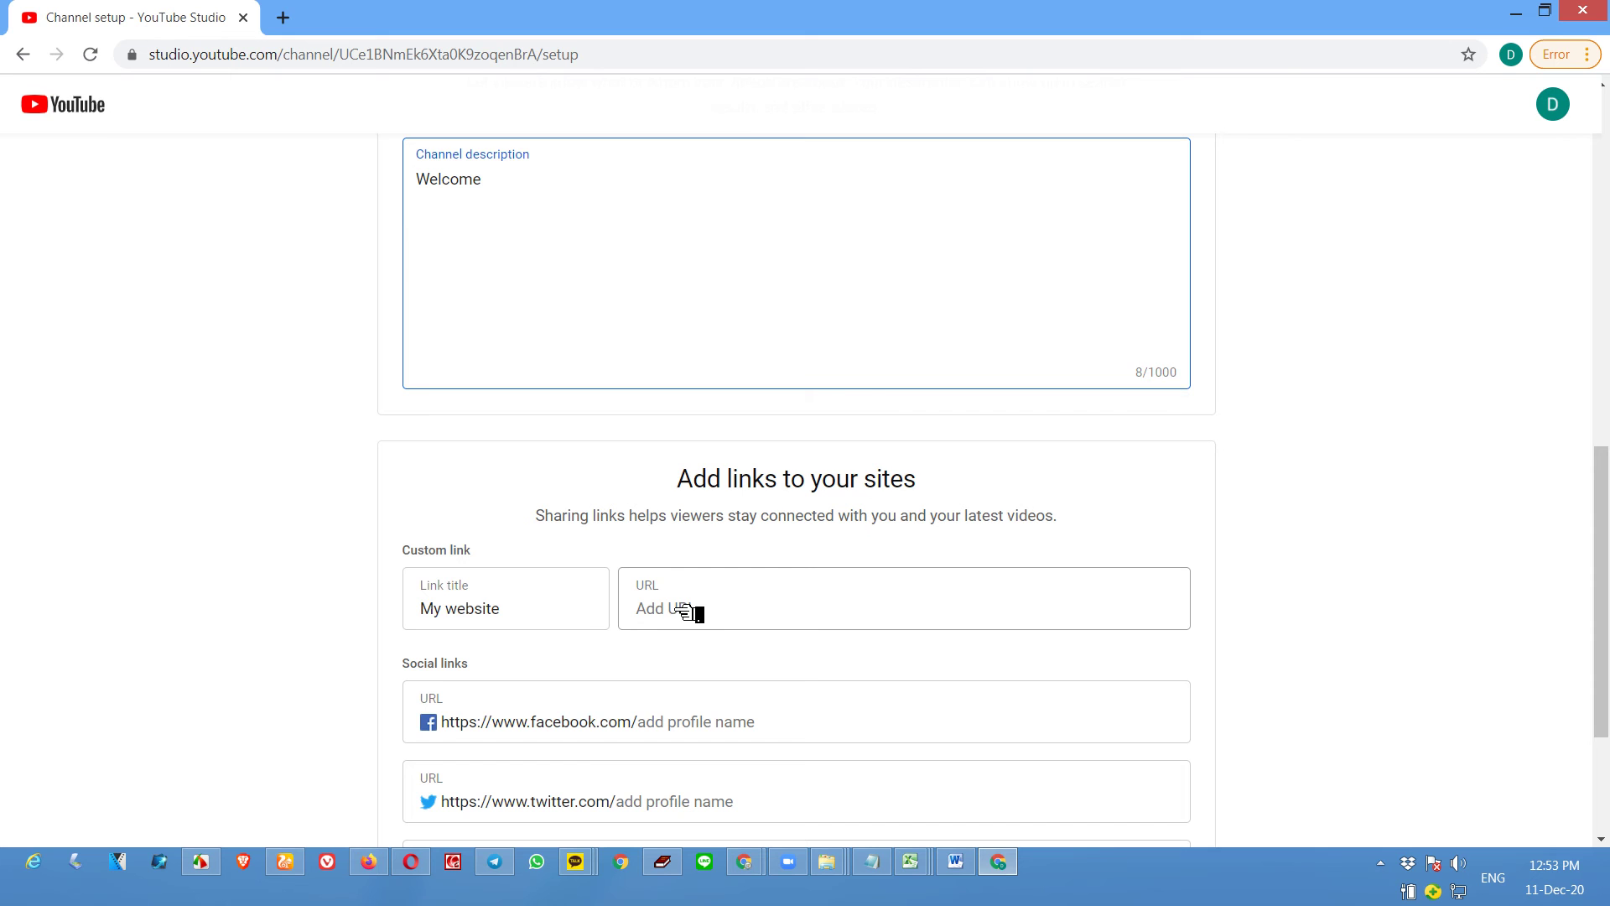
pyautogui.click(284, 17)
pyautogui.click(528, 17)
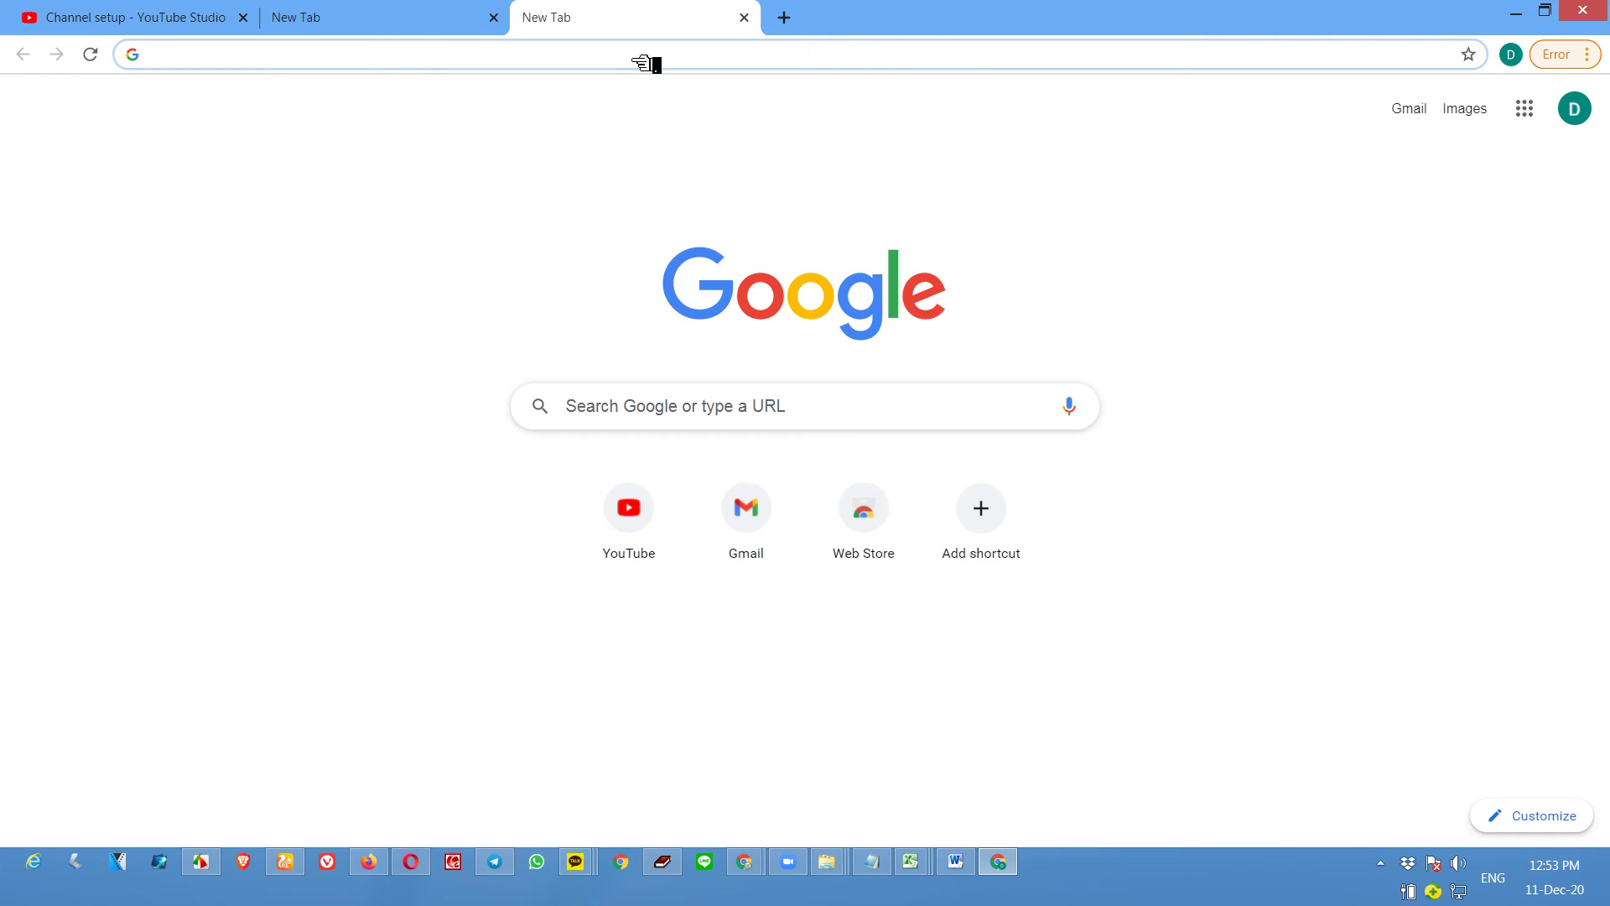
pyautogui.write('hyd')
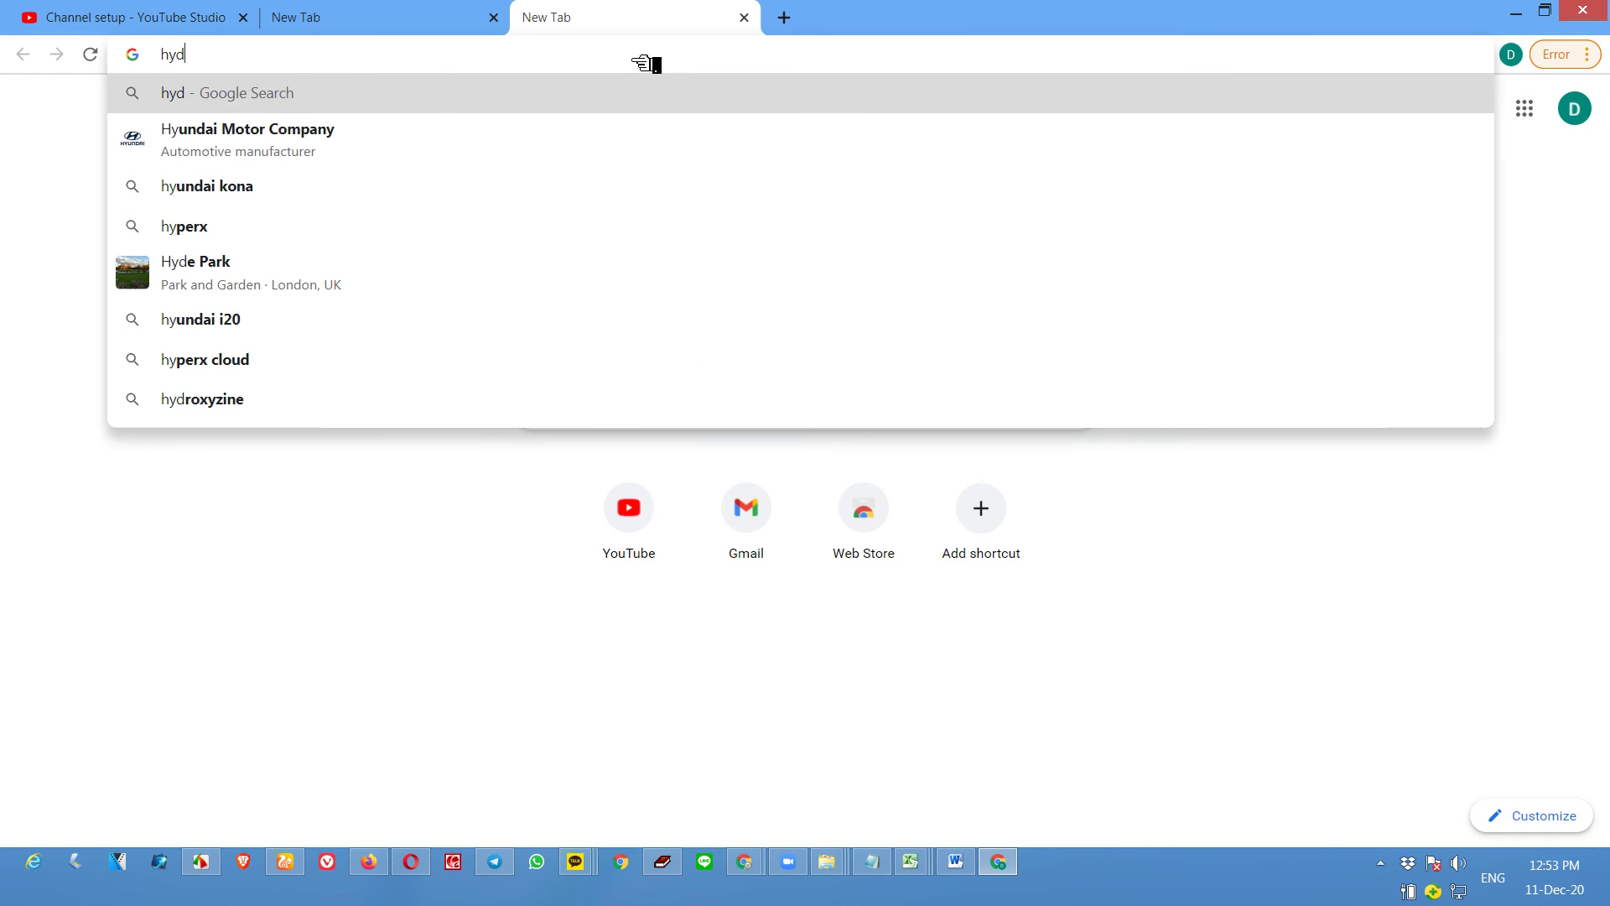
pyautogui.write('ola.com')
pyautogui.hotkey('ctrl', 'a')
pyautogui.hotkey('ctrl', 'c')
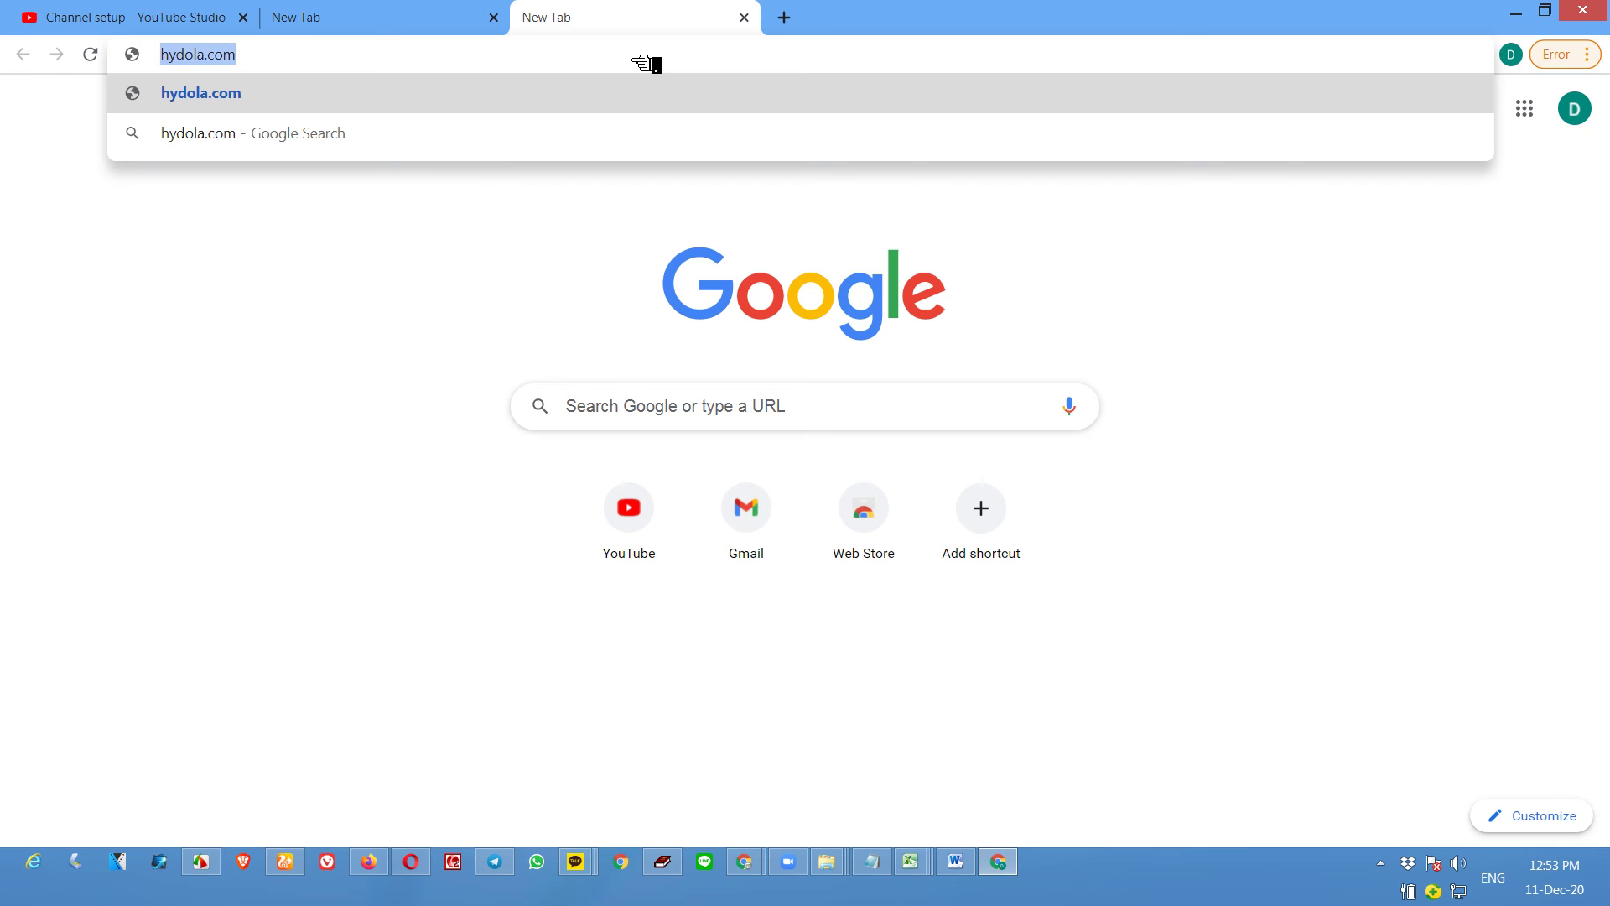
# Step: Paste the copied website address as the URL of the "My website" custom link in the channel setup
pyautogui.click(228, 10)
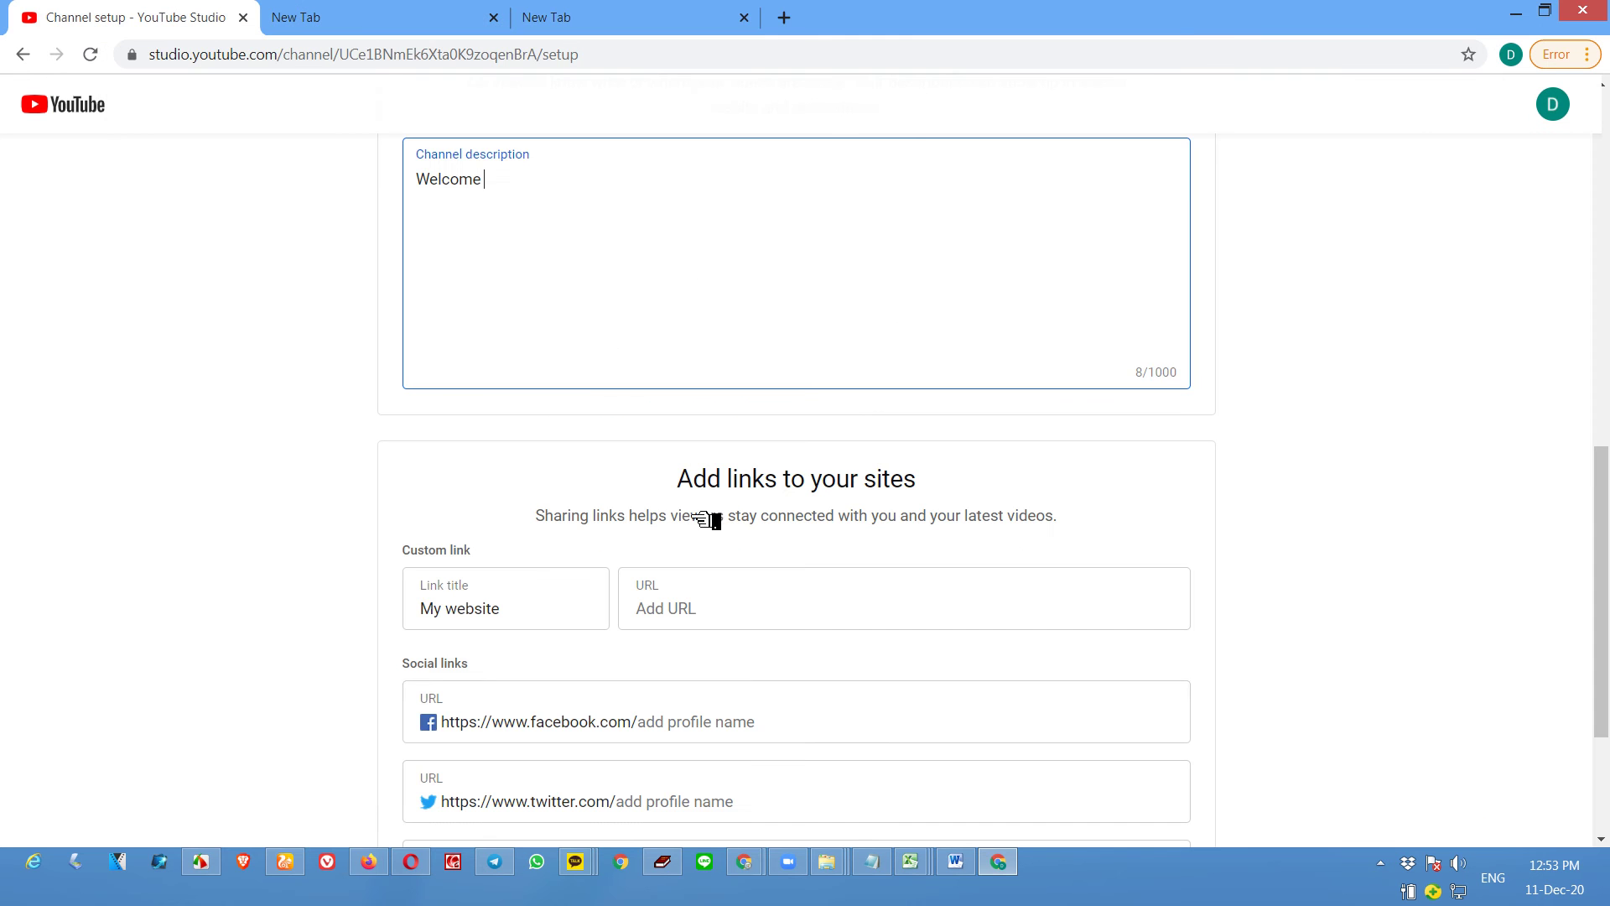
pyautogui.click(728, 613)
pyautogui.hotkey('ctrl', 'v')
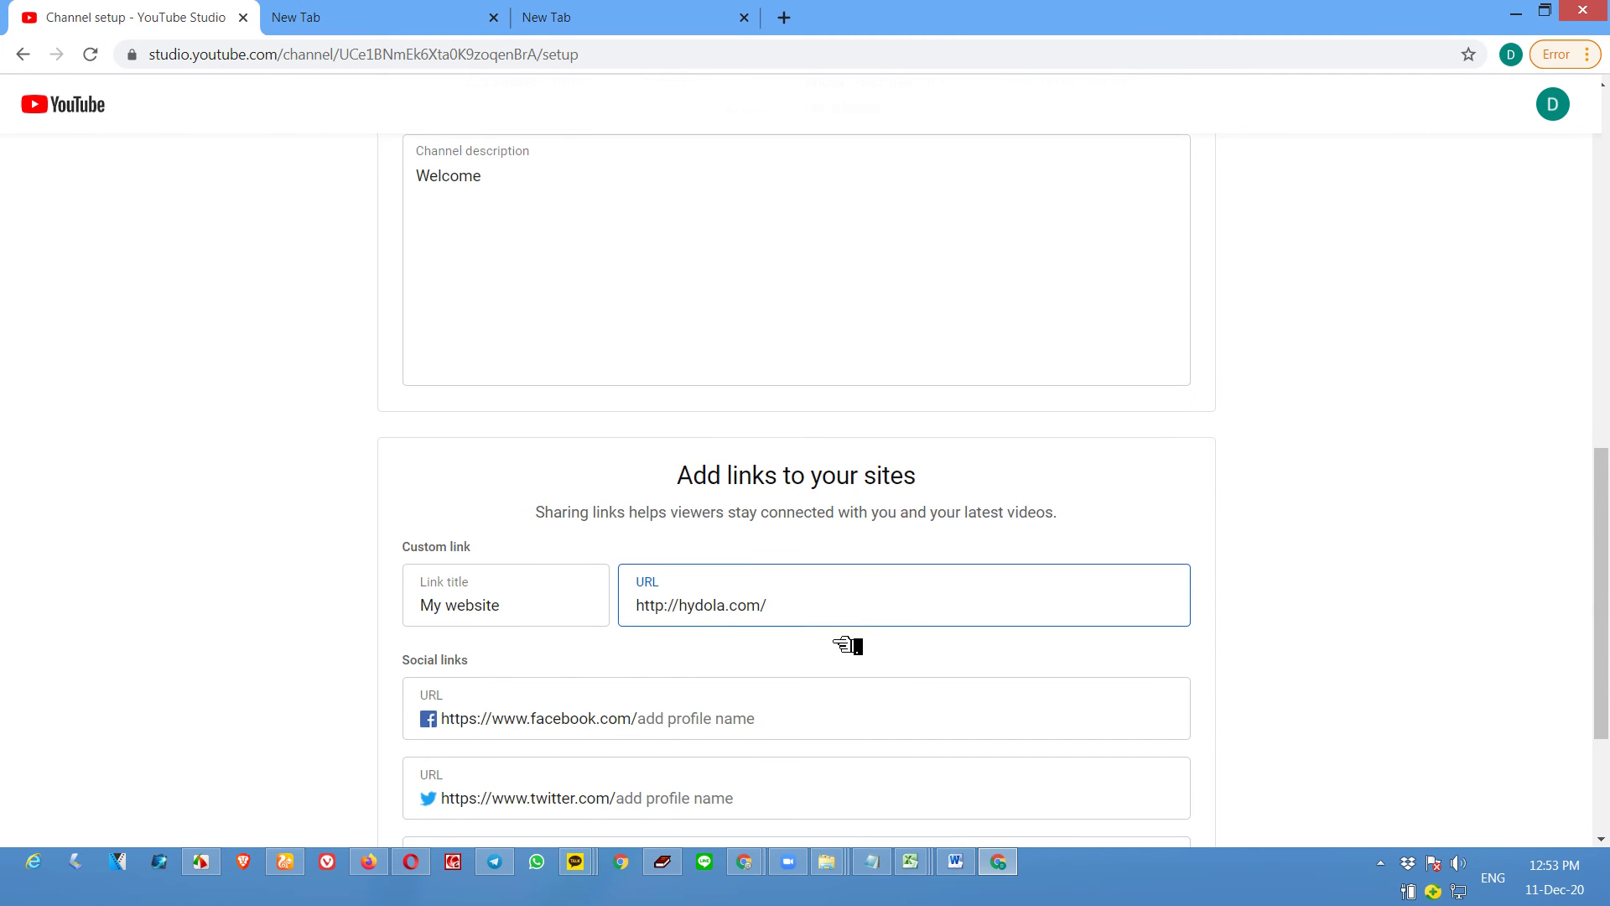
# Step: Switch to Firefox and open Facebook in the tab showing Google
pyautogui.scroll(-1, 848, 647)
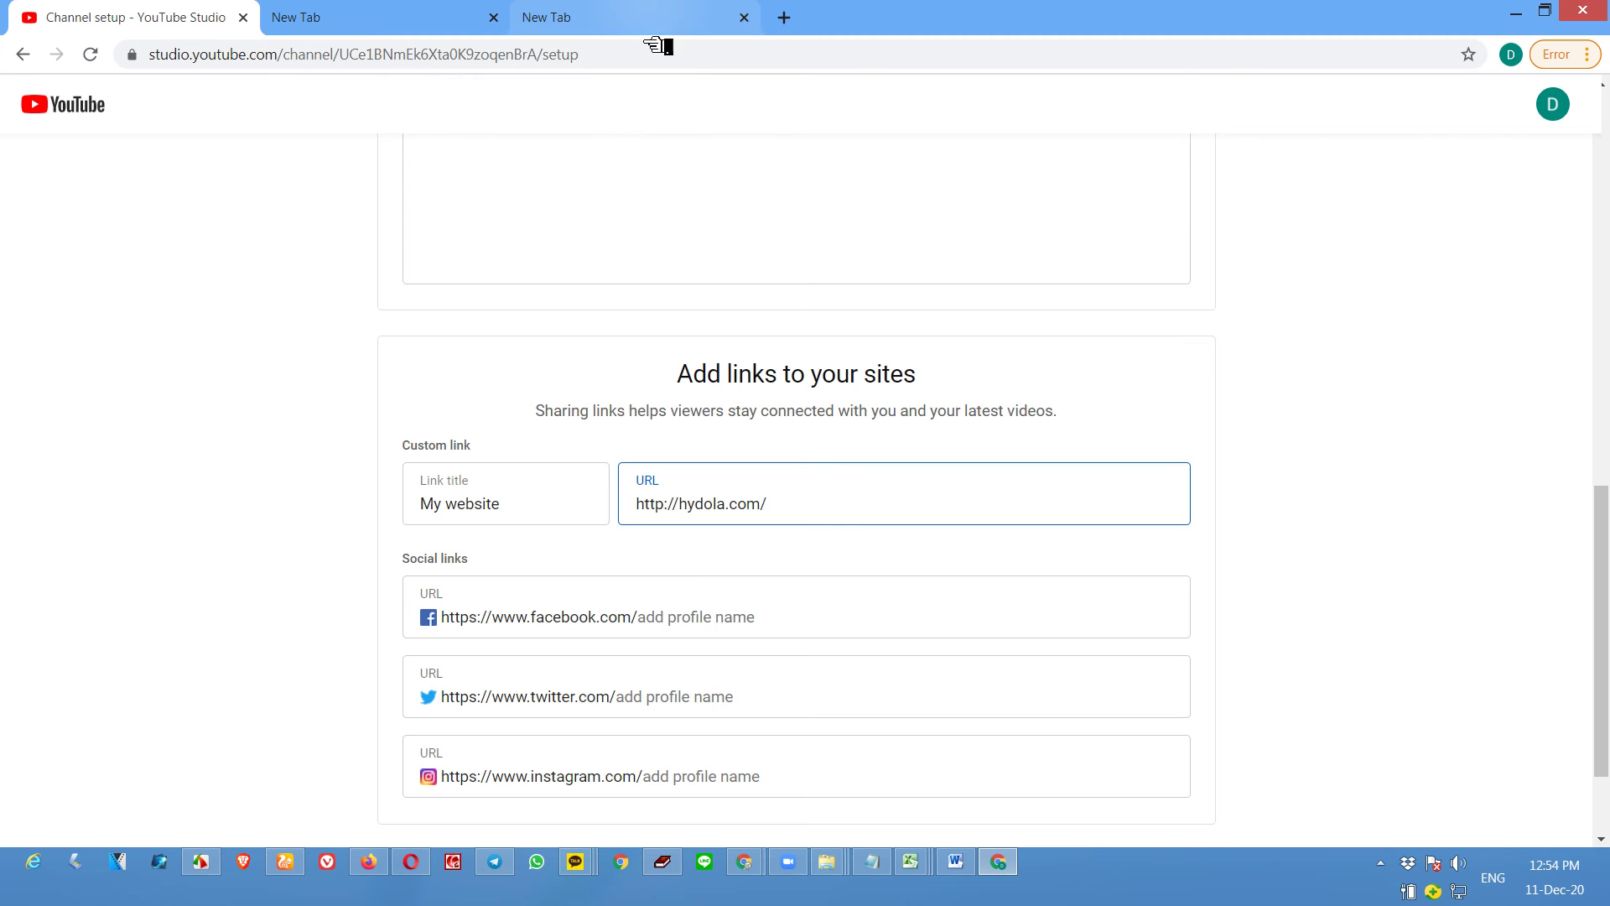
pyautogui.click(388, 871)
pyautogui.click(394, 39)
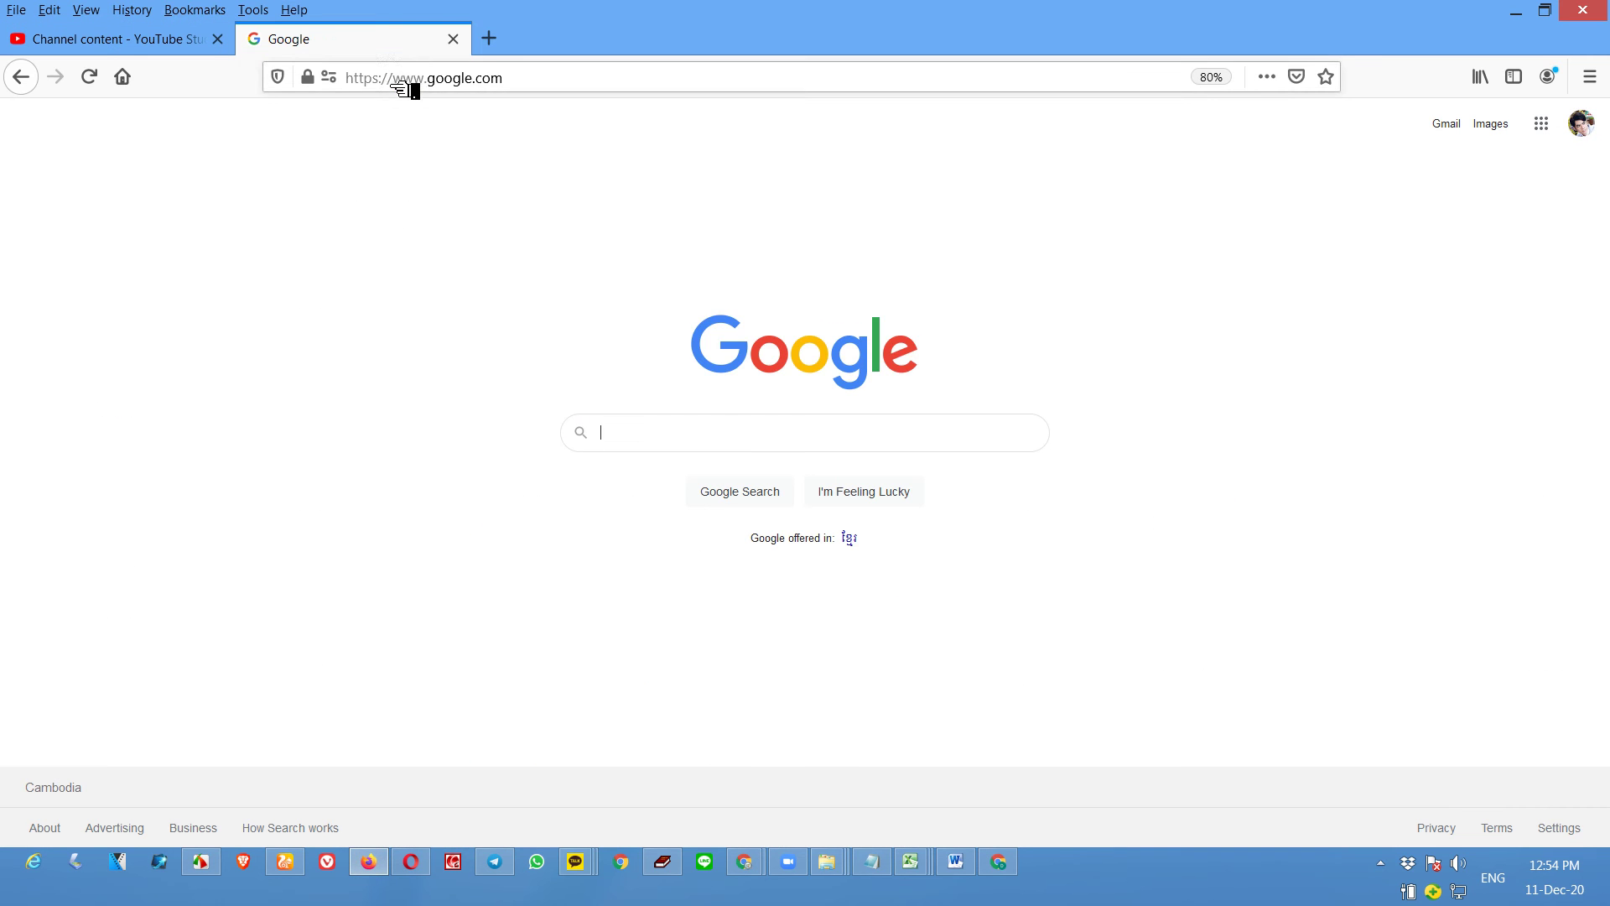
pyautogui.click(413, 84)
pyautogui.write('facebook')
pyautogui.press('Return')
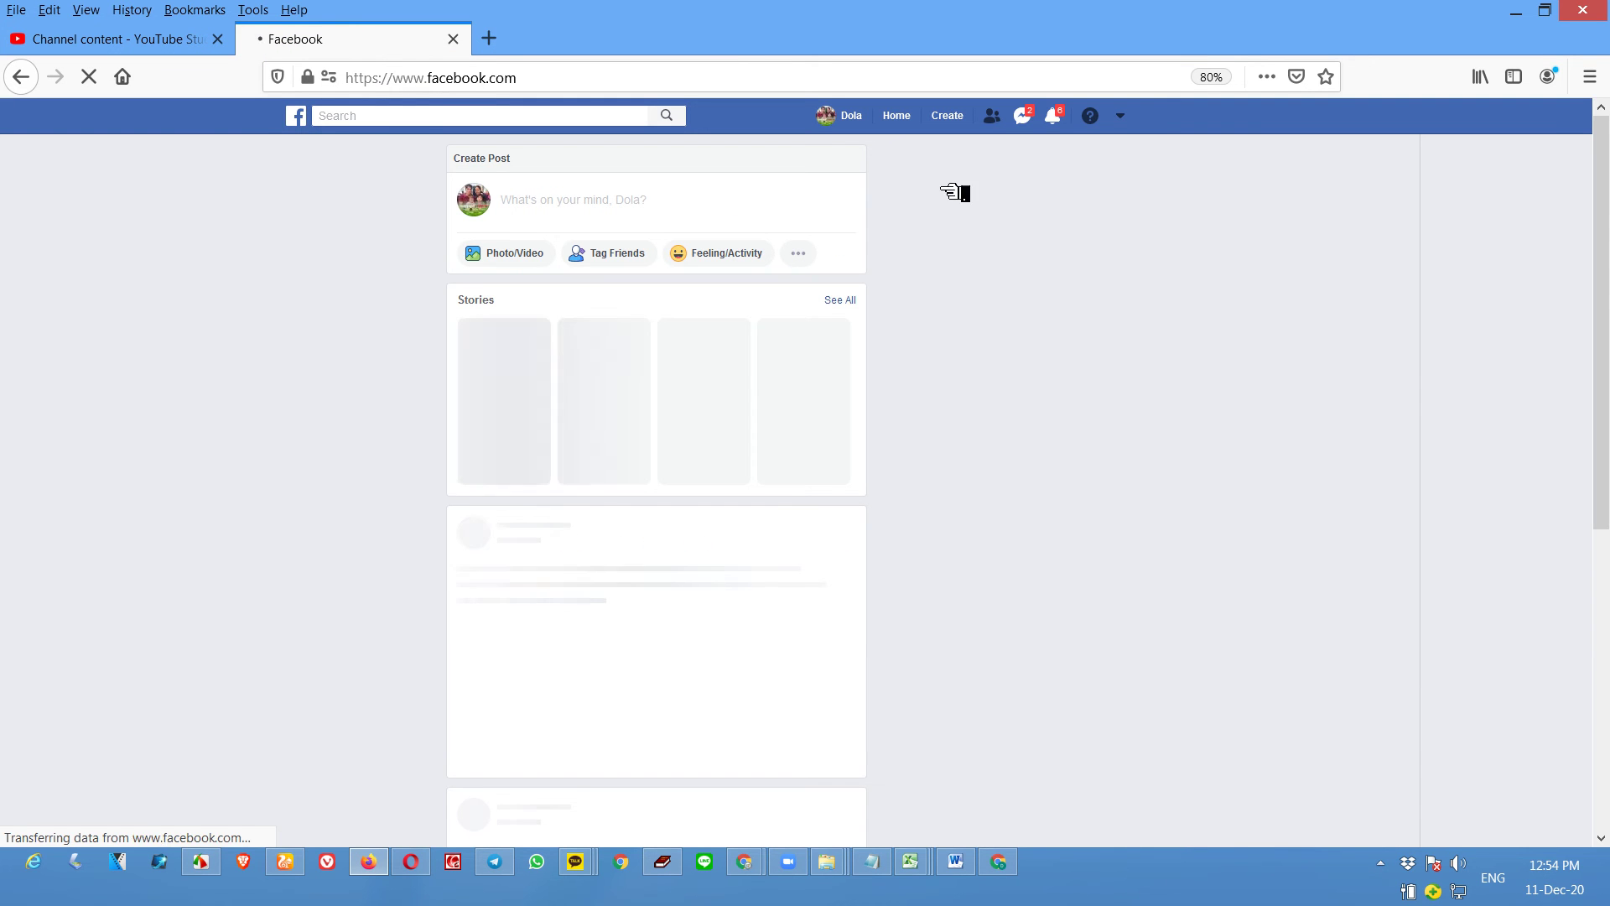
# Step: Open the account's own Facebook profile page and copy its web address
pyautogui.click(620, 77)
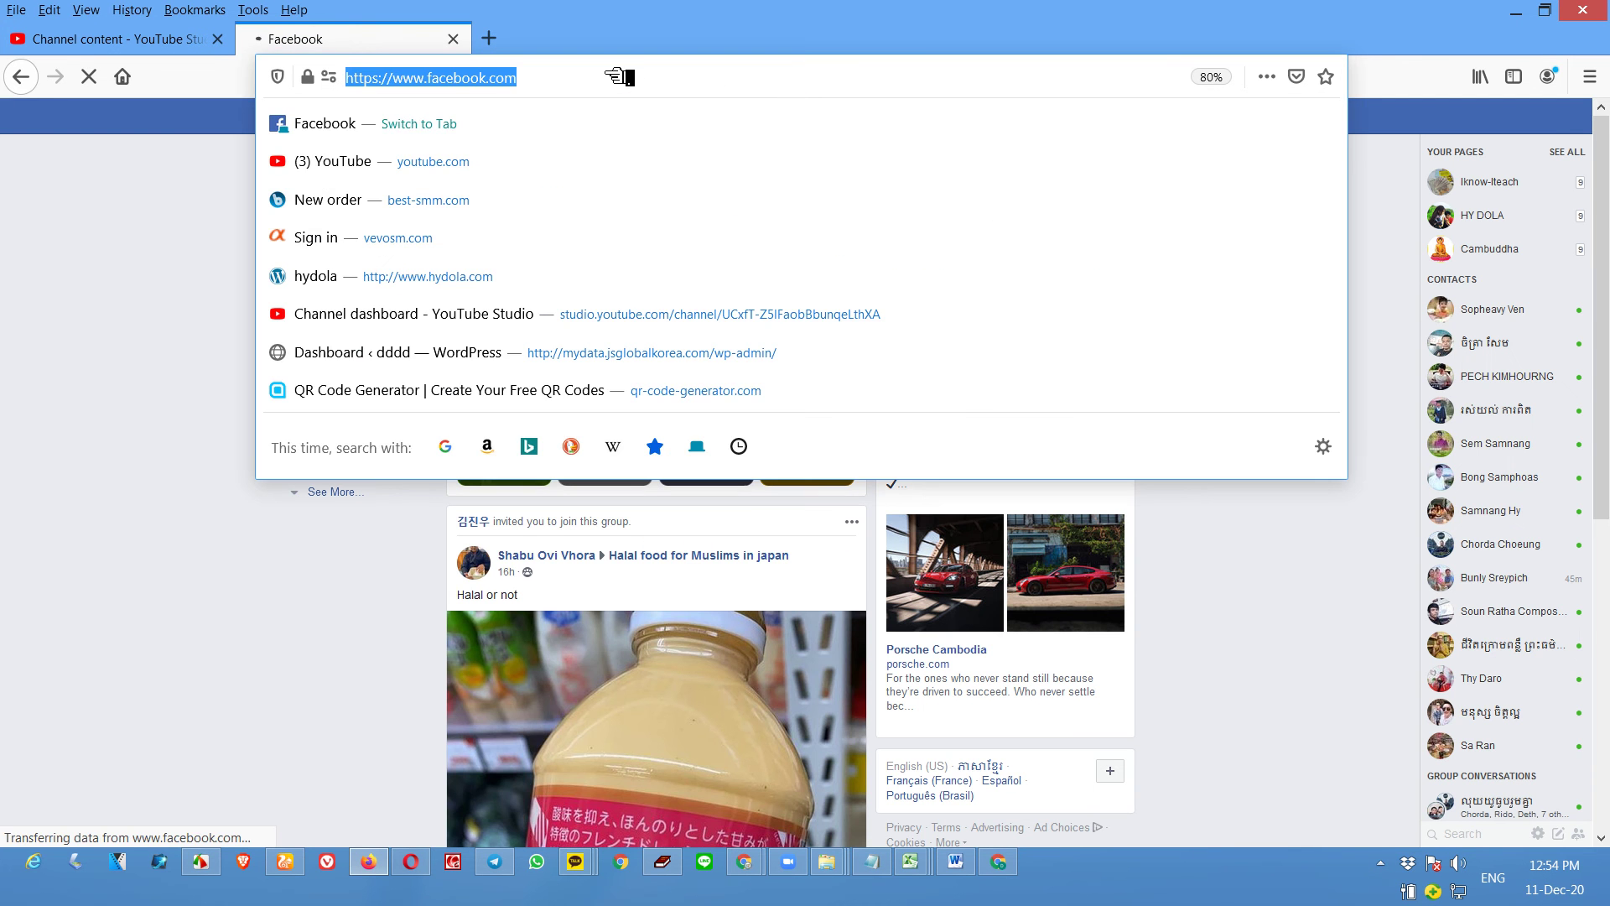
pyautogui.click(1405, 287)
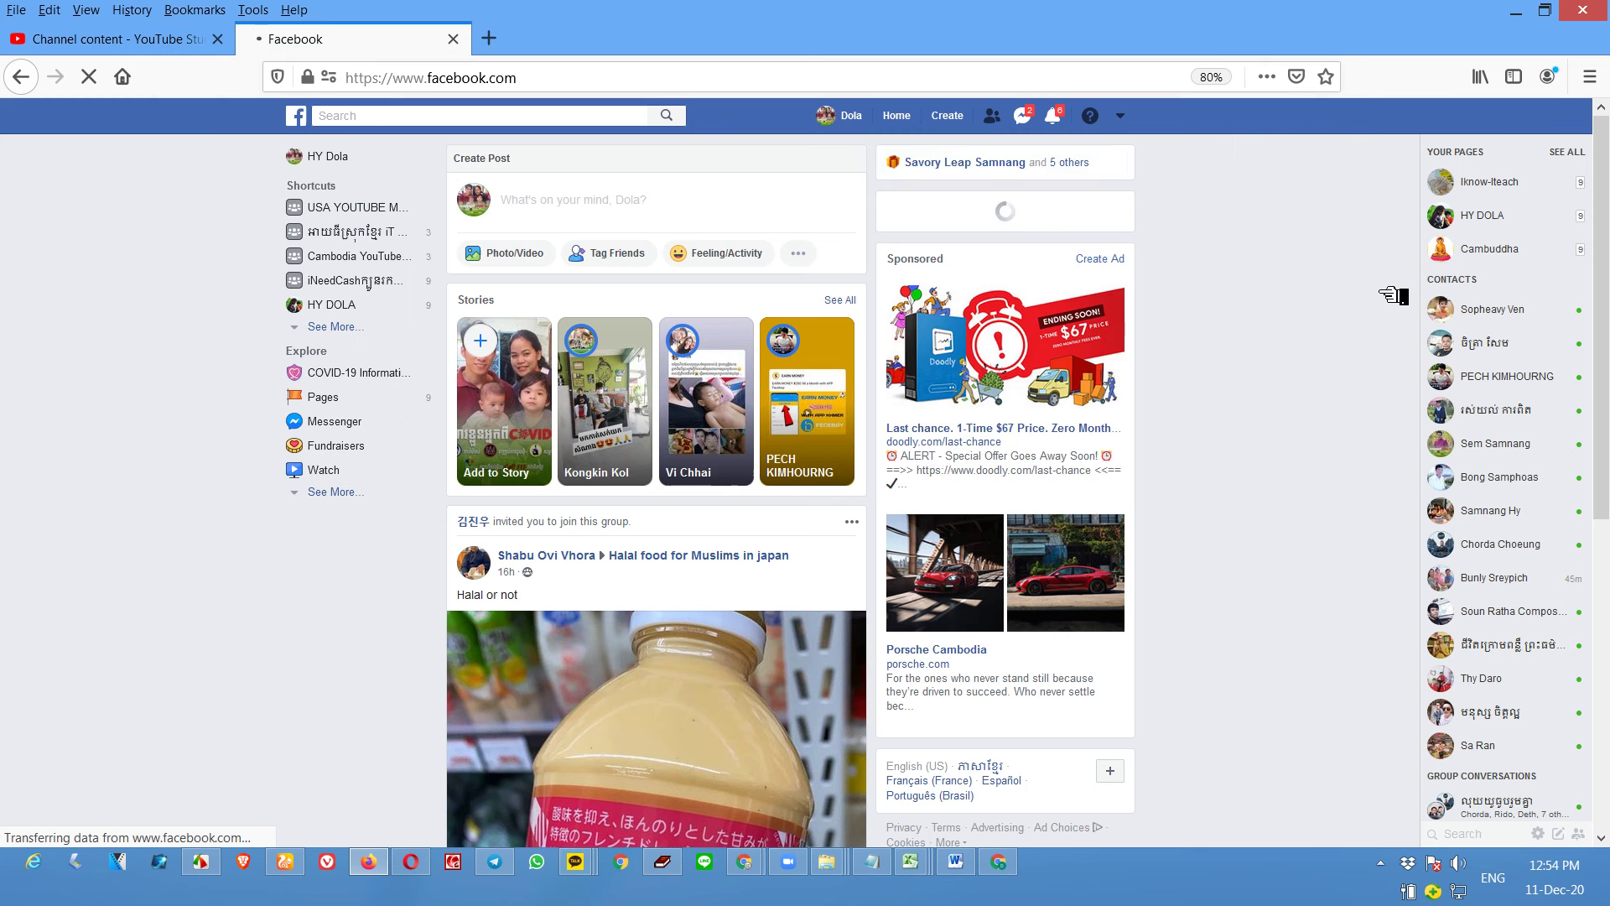
pyautogui.click(838, 116)
pyautogui.click(616, 77)
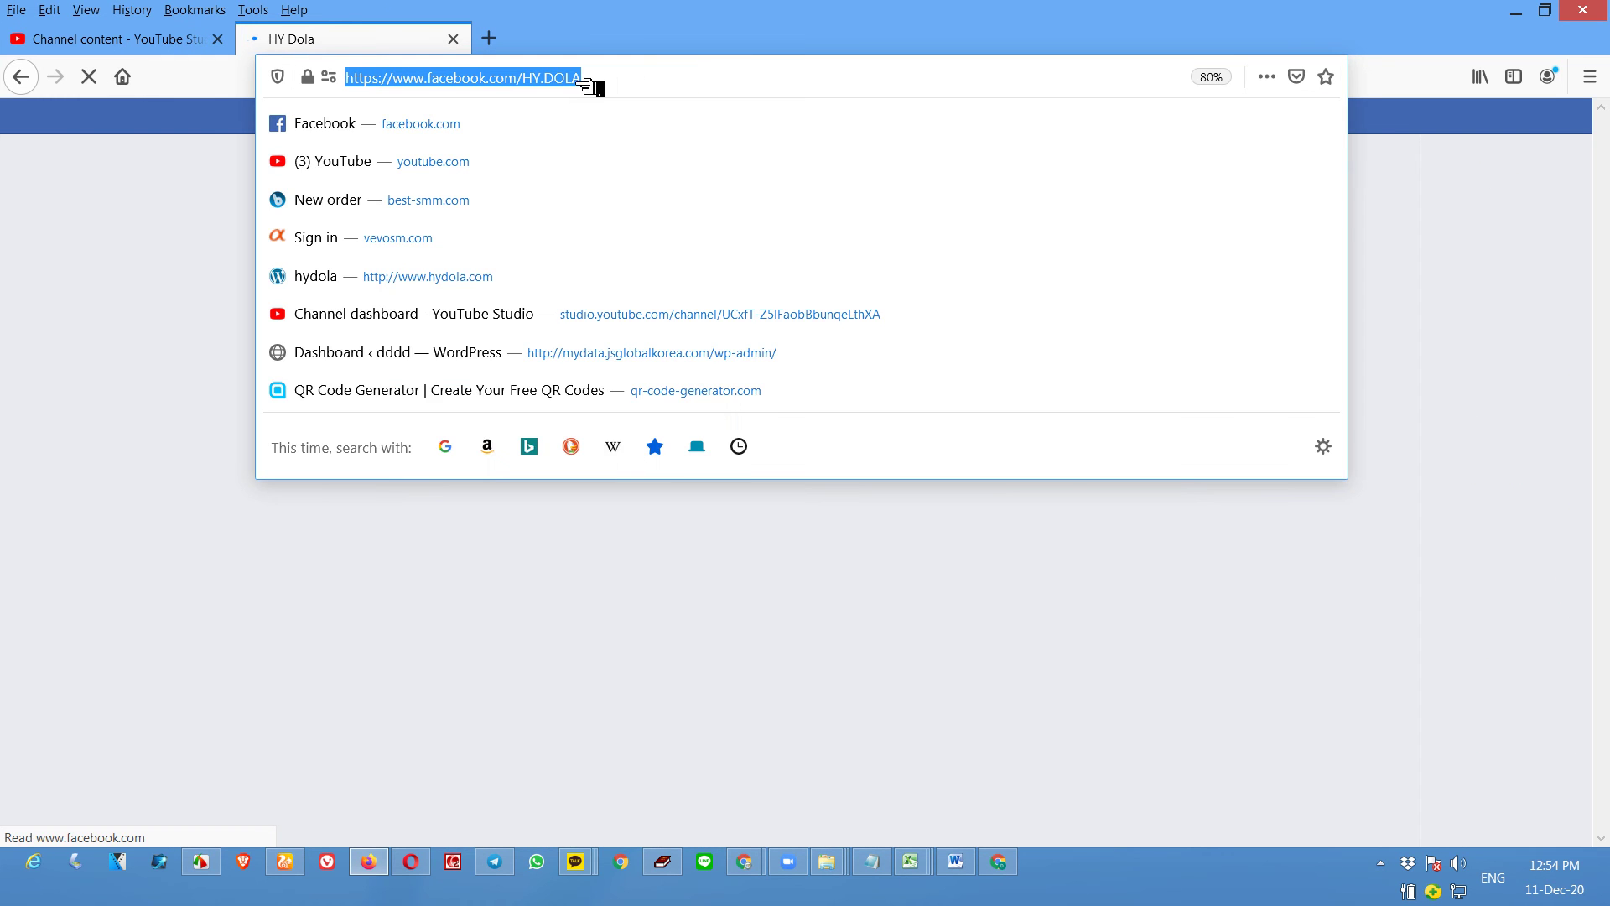
pyautogui.rightClick(544, 84)
pyautogui.click(605, 140)
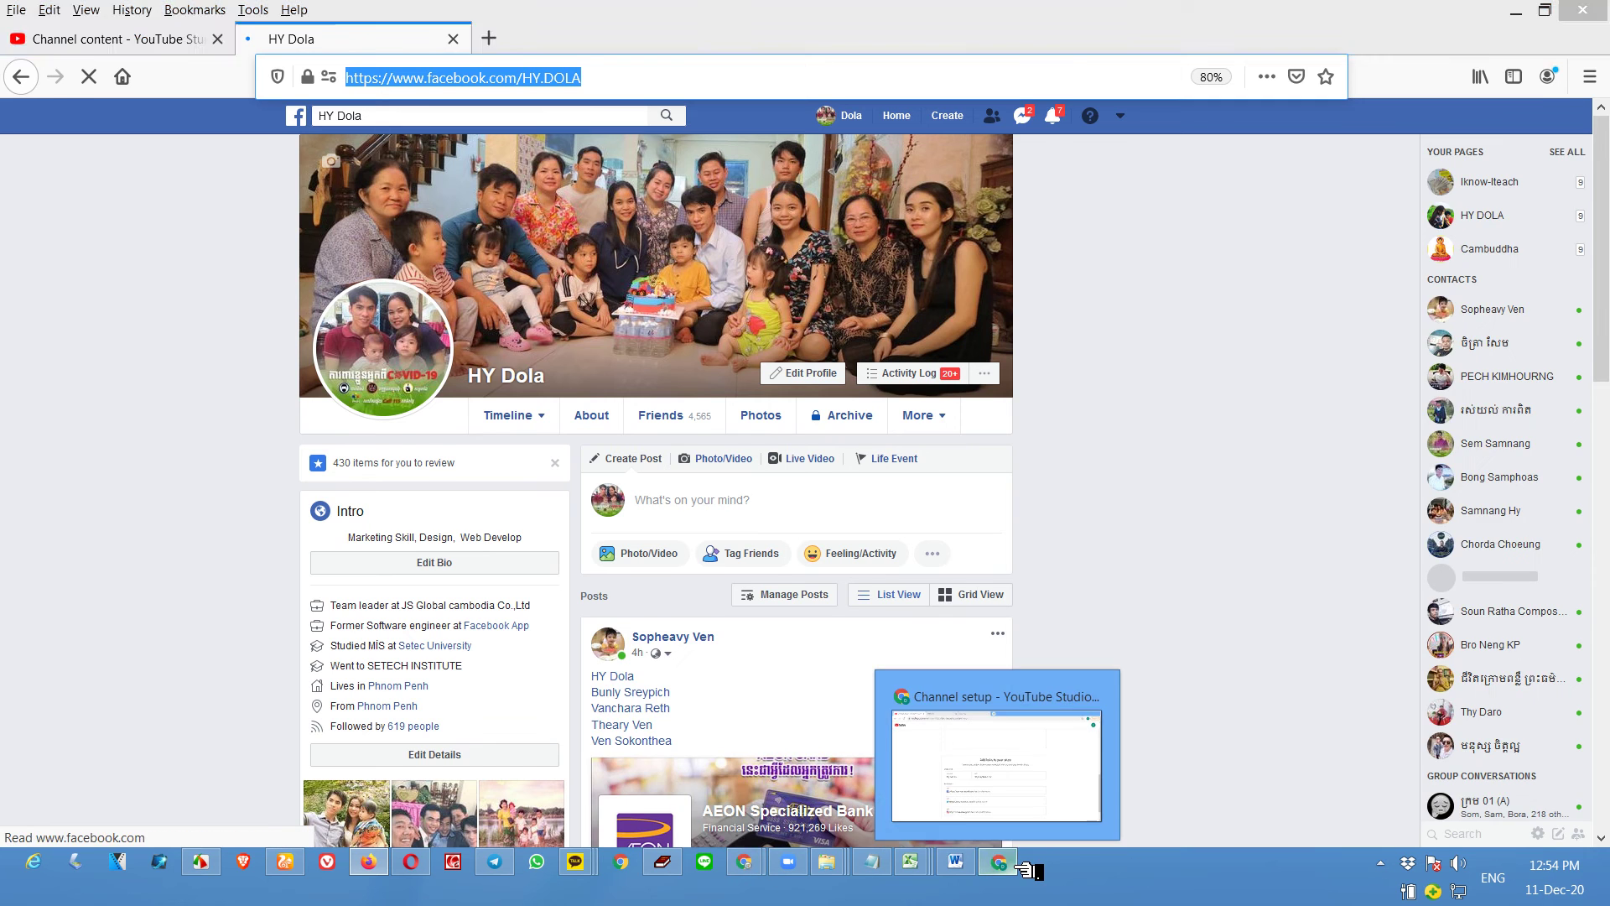
pyautogui.click(998, 763)
pyautogui.click(776, 617)
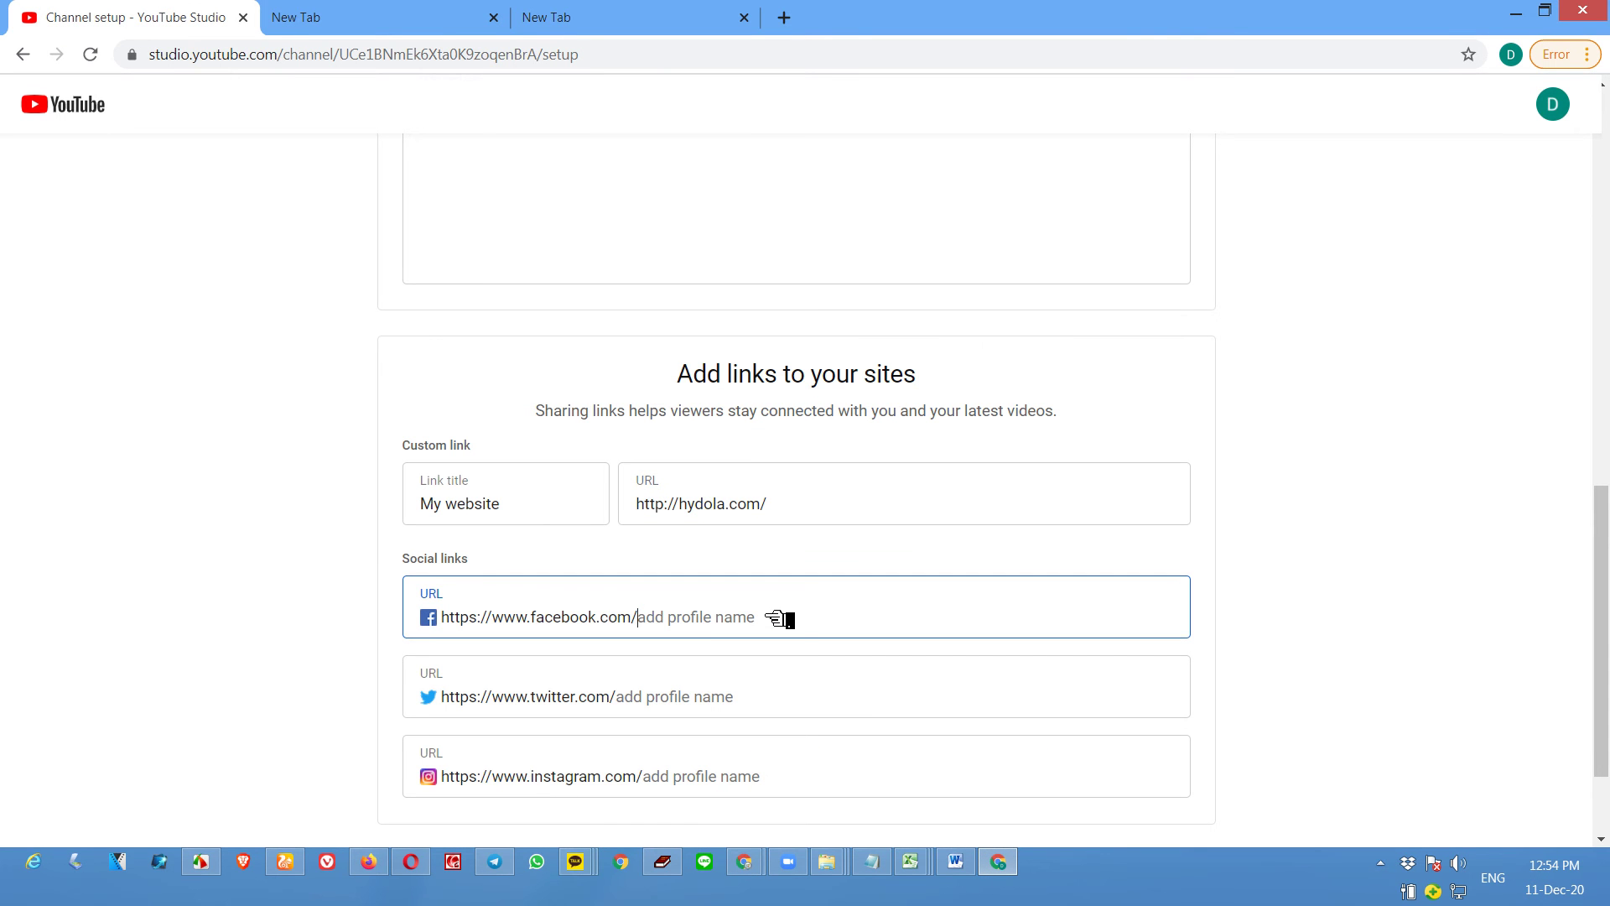
pyautogui.moveTo(699, 622); pyautogui.dragTo(395, 618)
pyautogui.hotkey('ctrl', 'a')
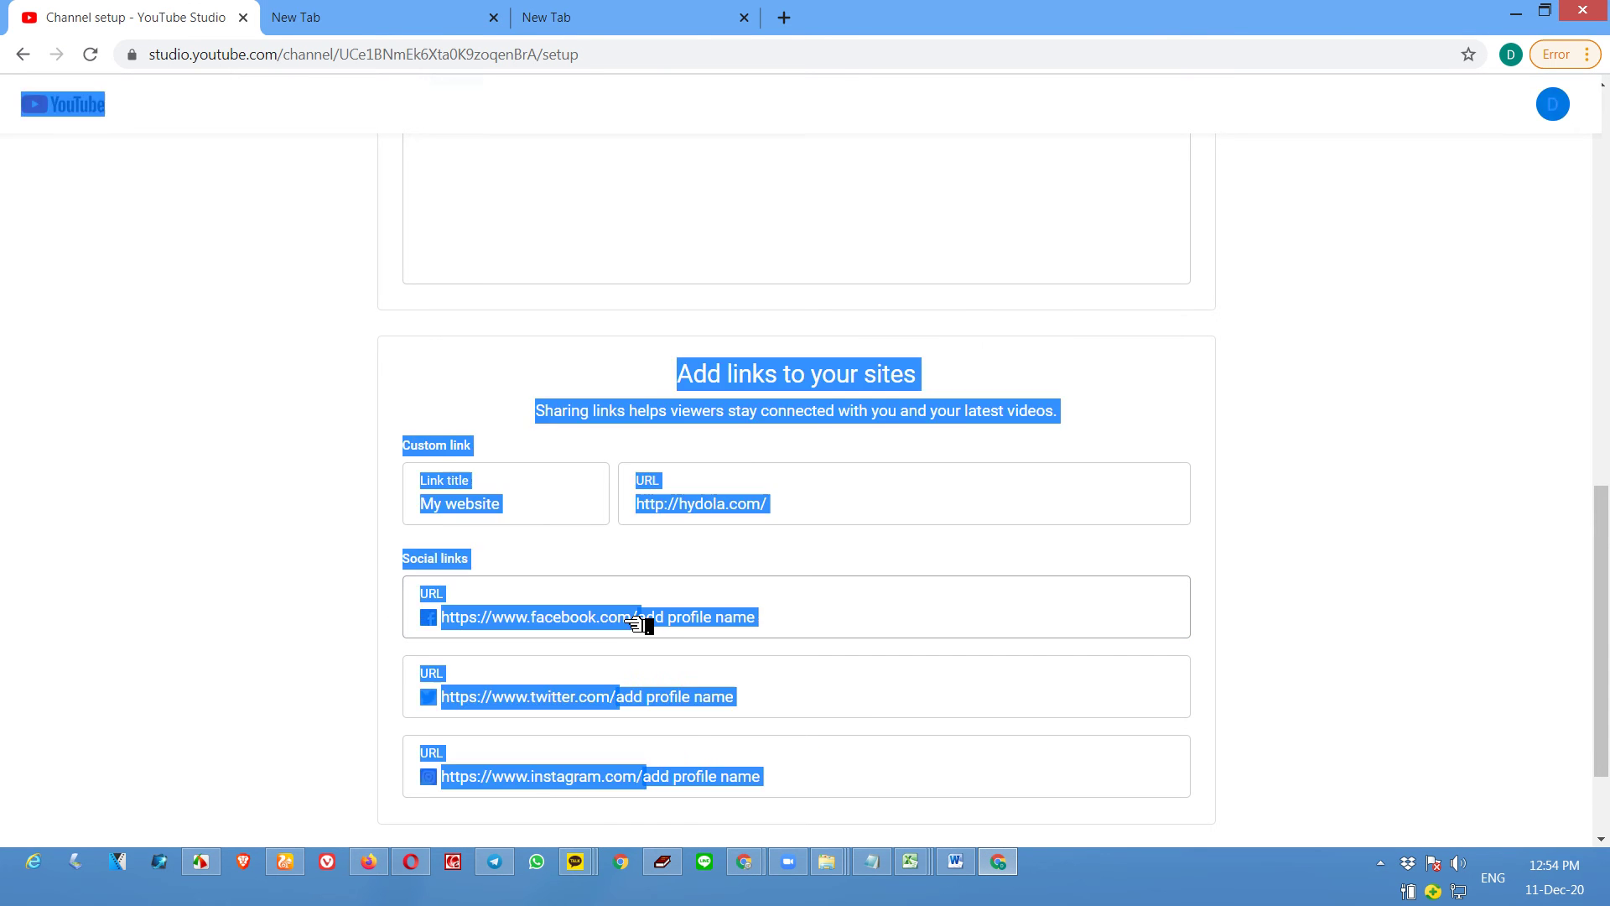
pyautogui.click(686, 622)
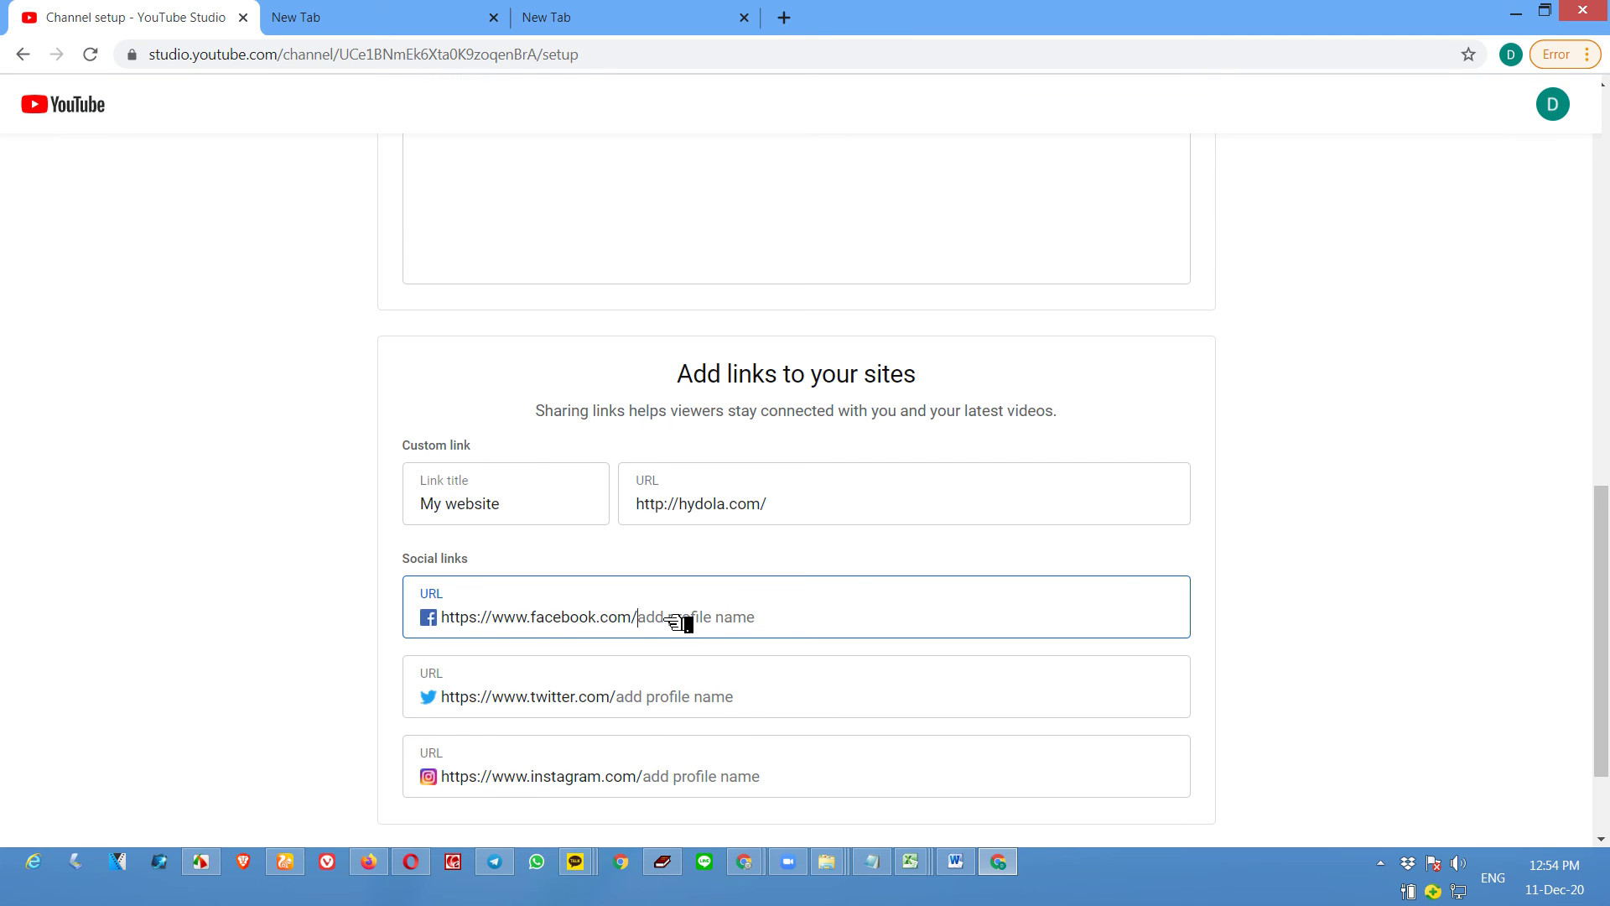
pyautogui.moveTo(458, 620); pyautogui.dragTo(772, 616)
pyautogui.click(771, 617)
pyautogui.hotkey('ctrl', 'v')
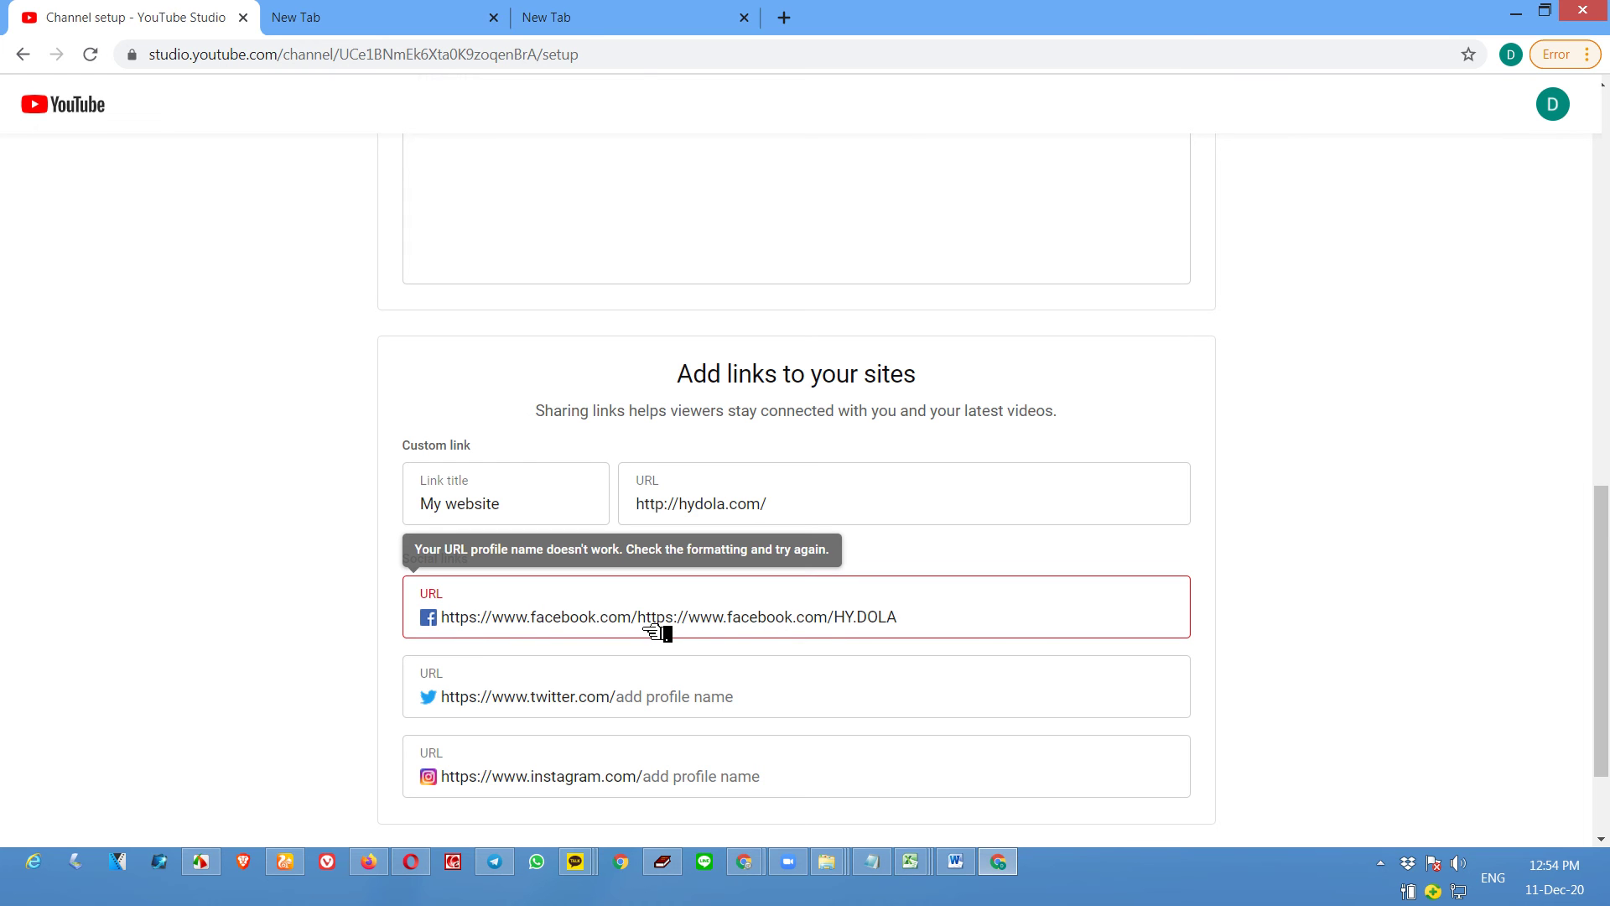
pyautogui.moveTo(639, 625); pyautogui.dragTo(833, 631)
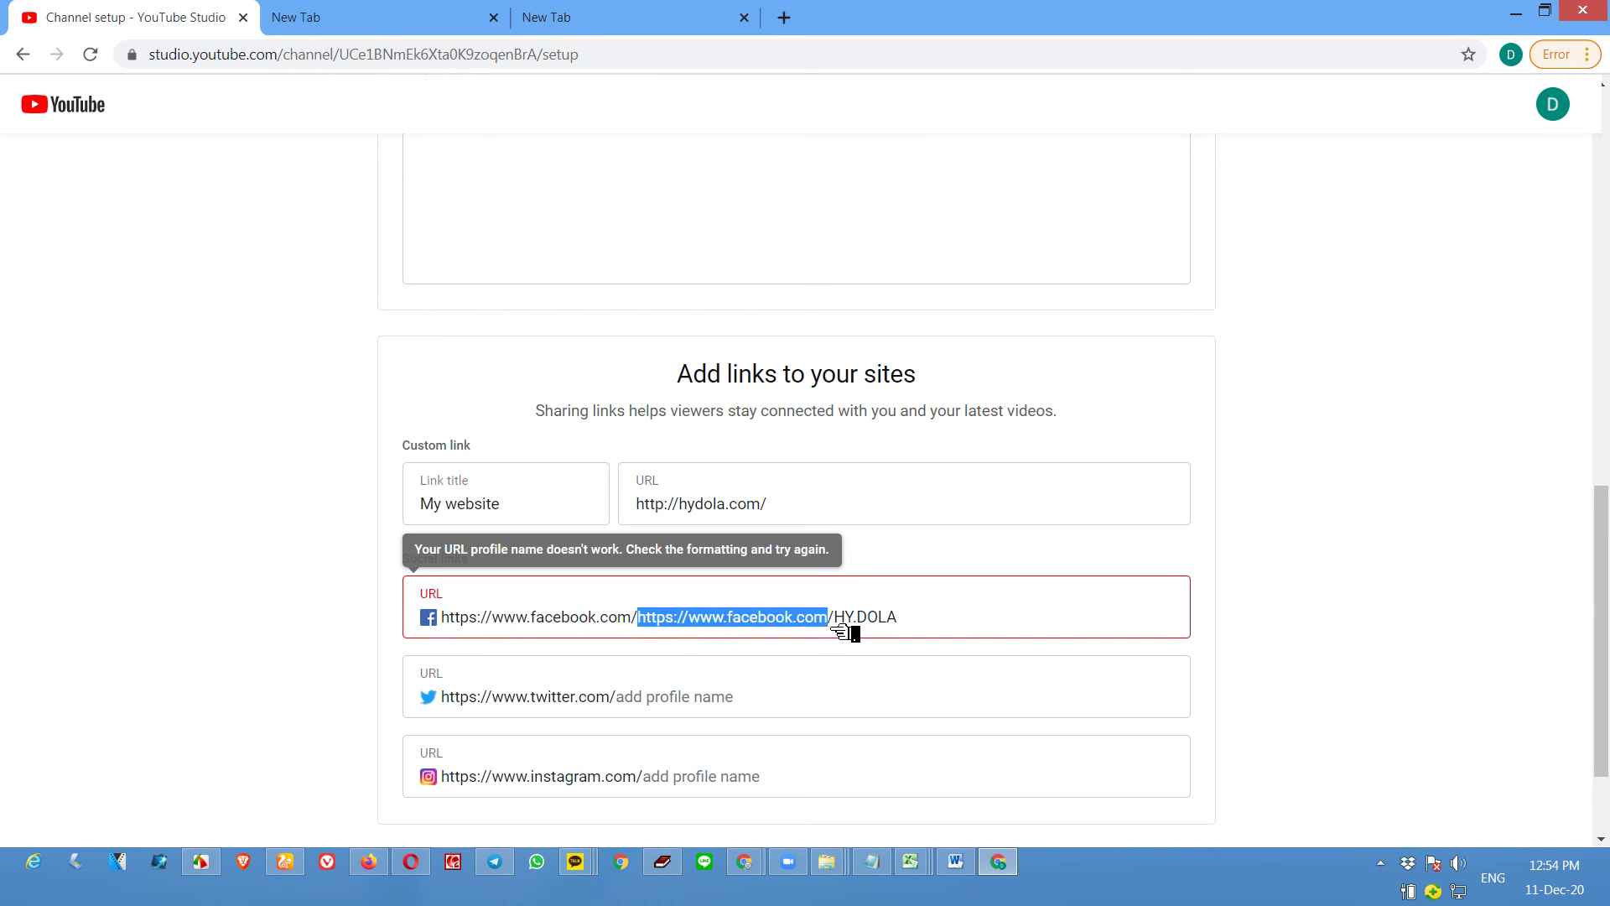
pyautogui.press('BackSpace')
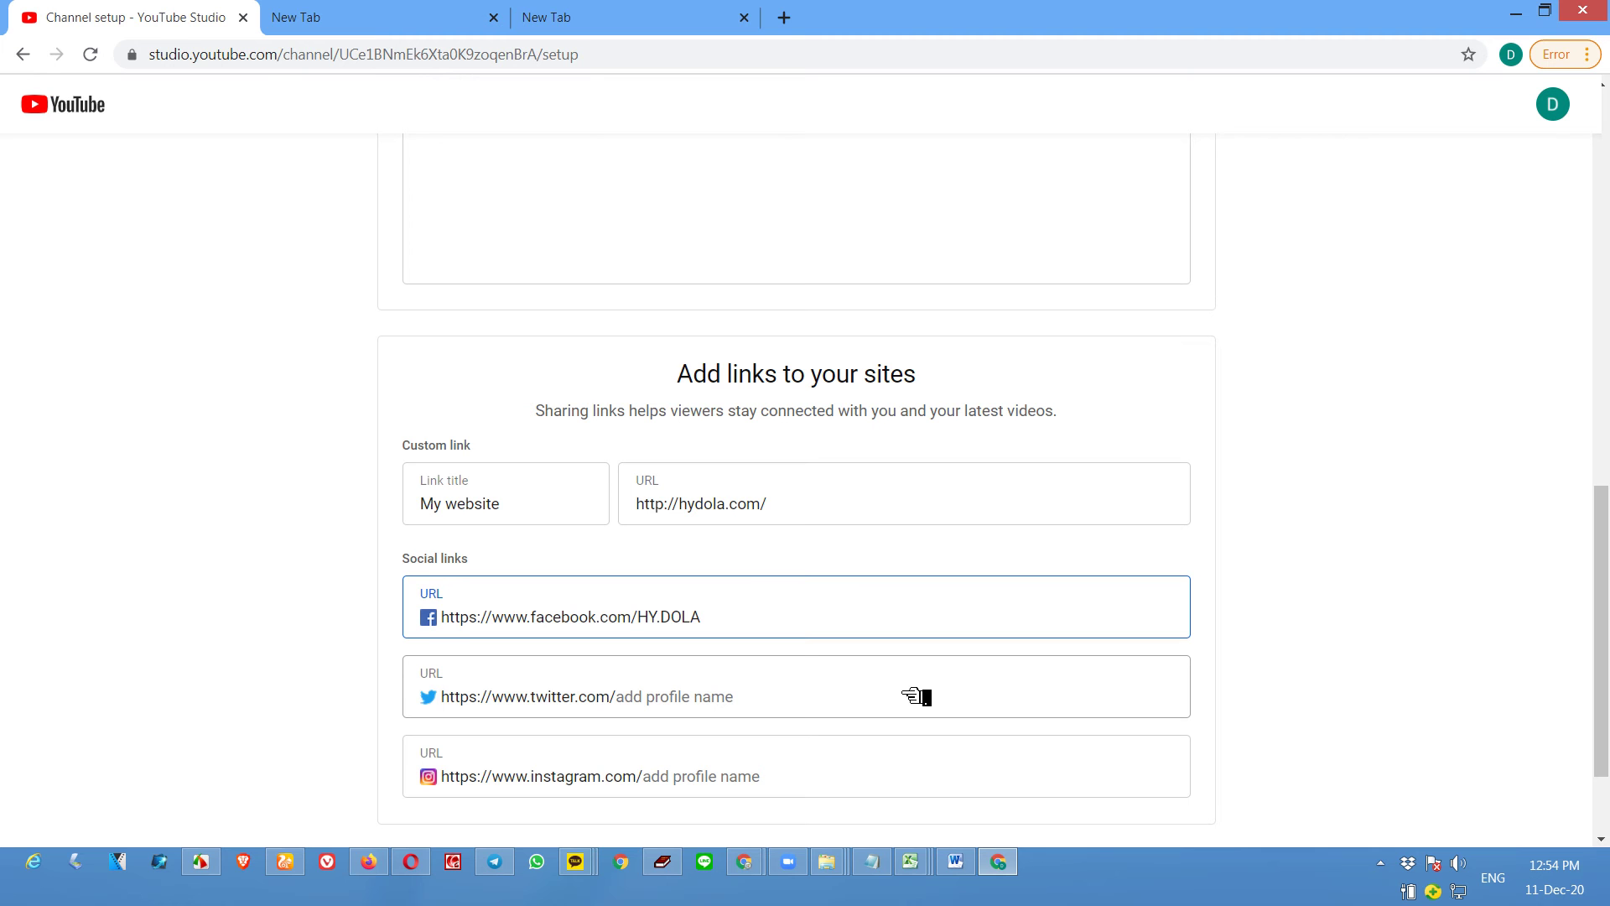
# Step: Review the profile picture, description and links on the channel setup page, and save them to continue
pyautogui.scroll(-2, 918, 703)
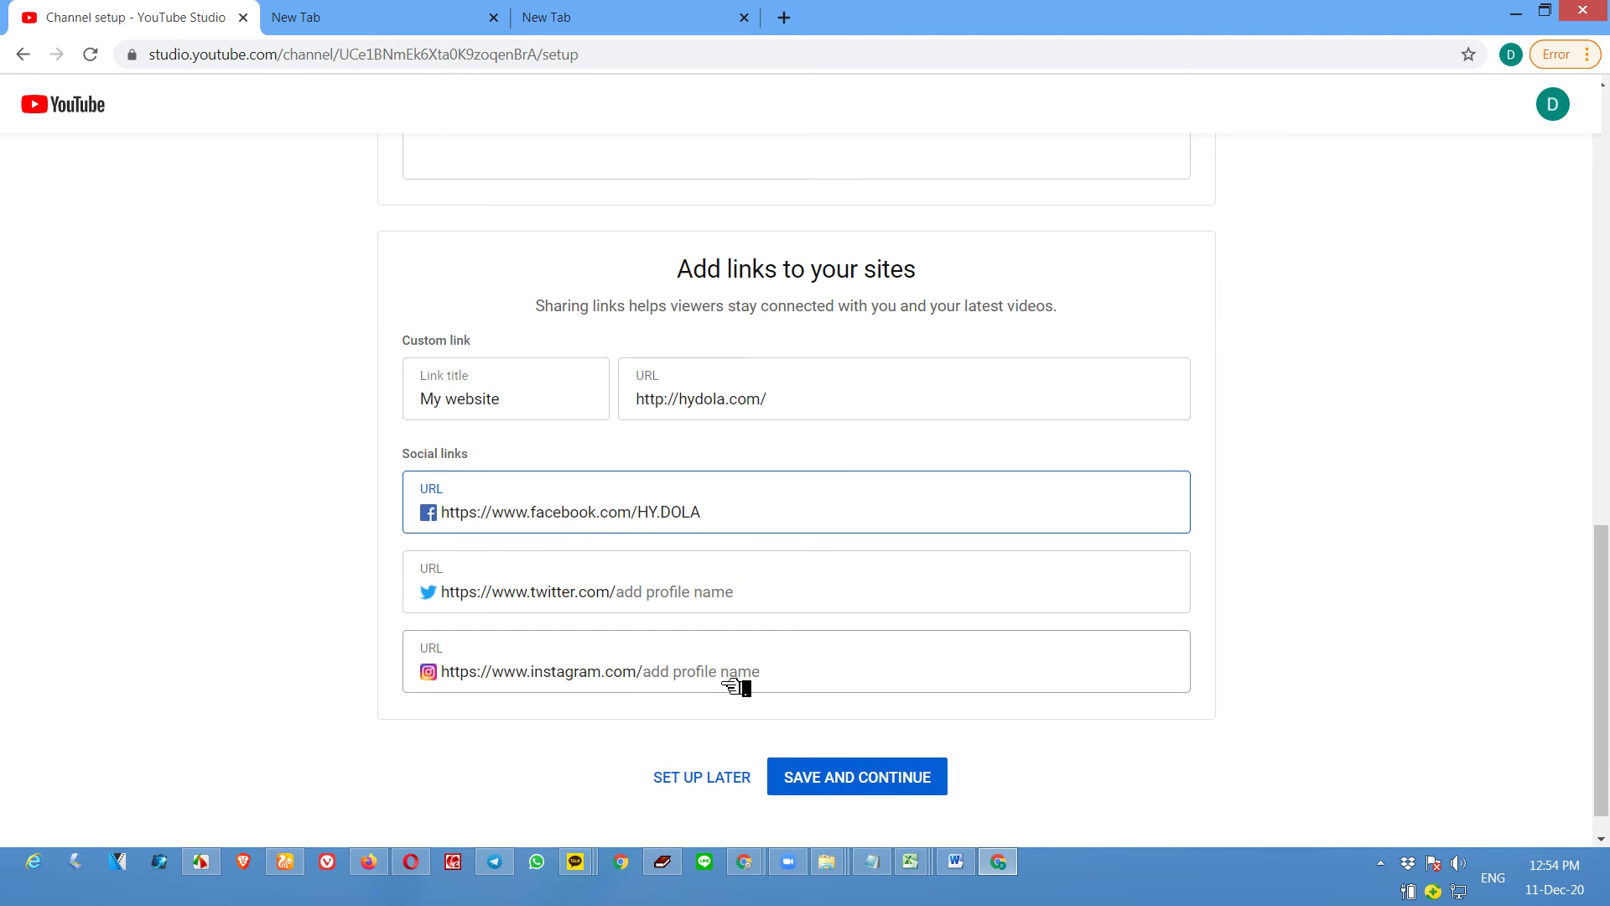
pyautogui.scroll(-1, 683, 673)
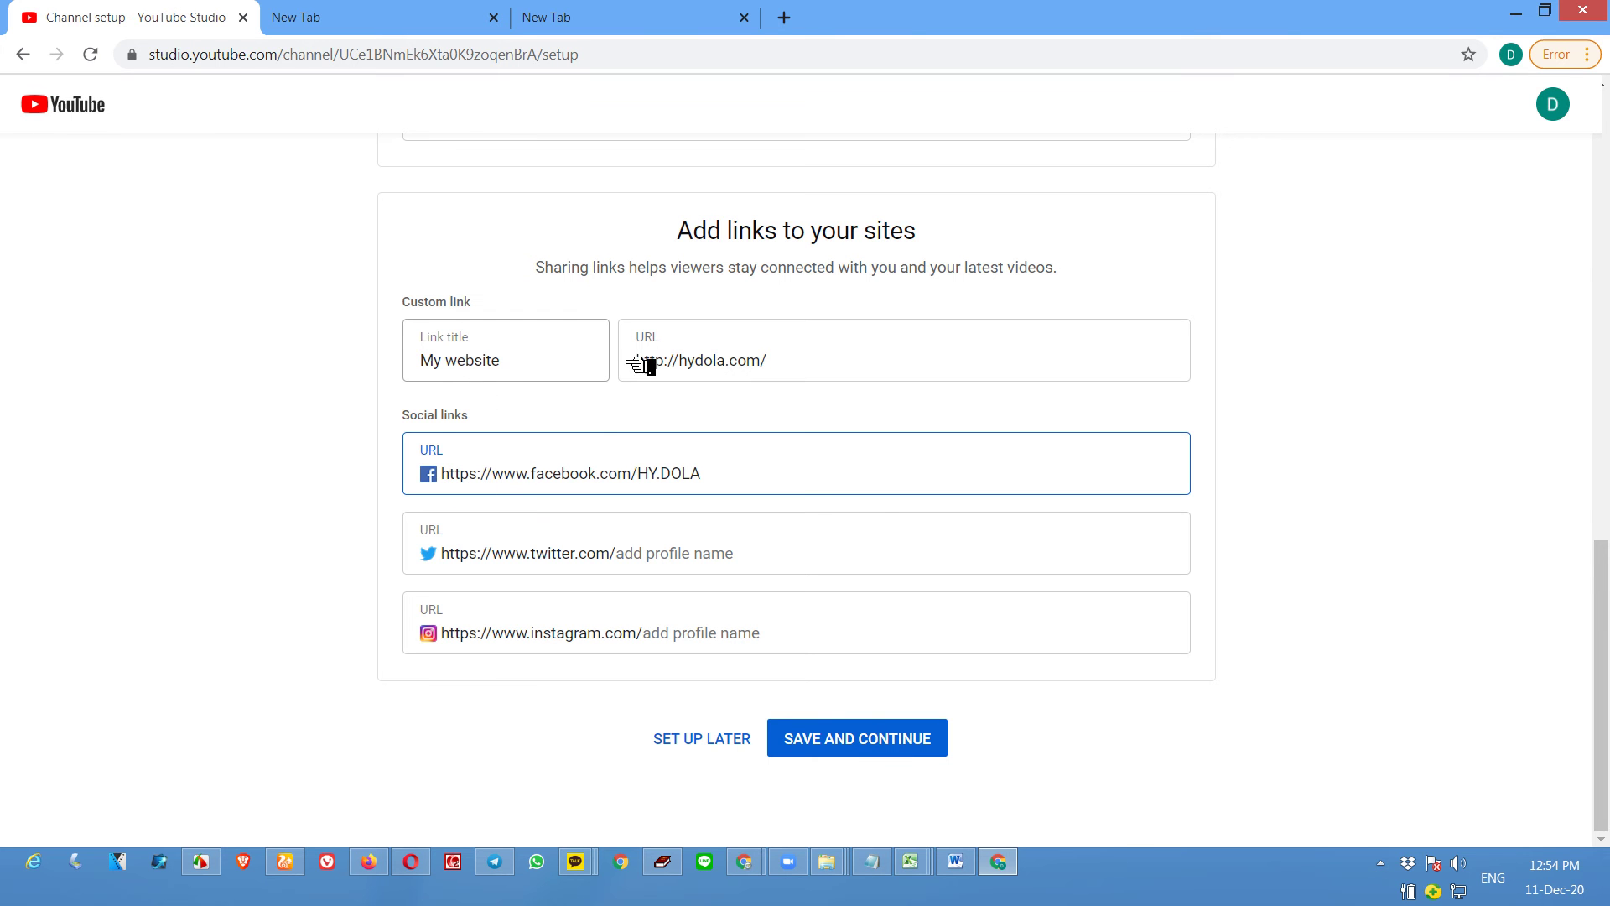
pyautogui.scroll(6, 926, 576)
pyautogui.scroll(2, 926, 576)
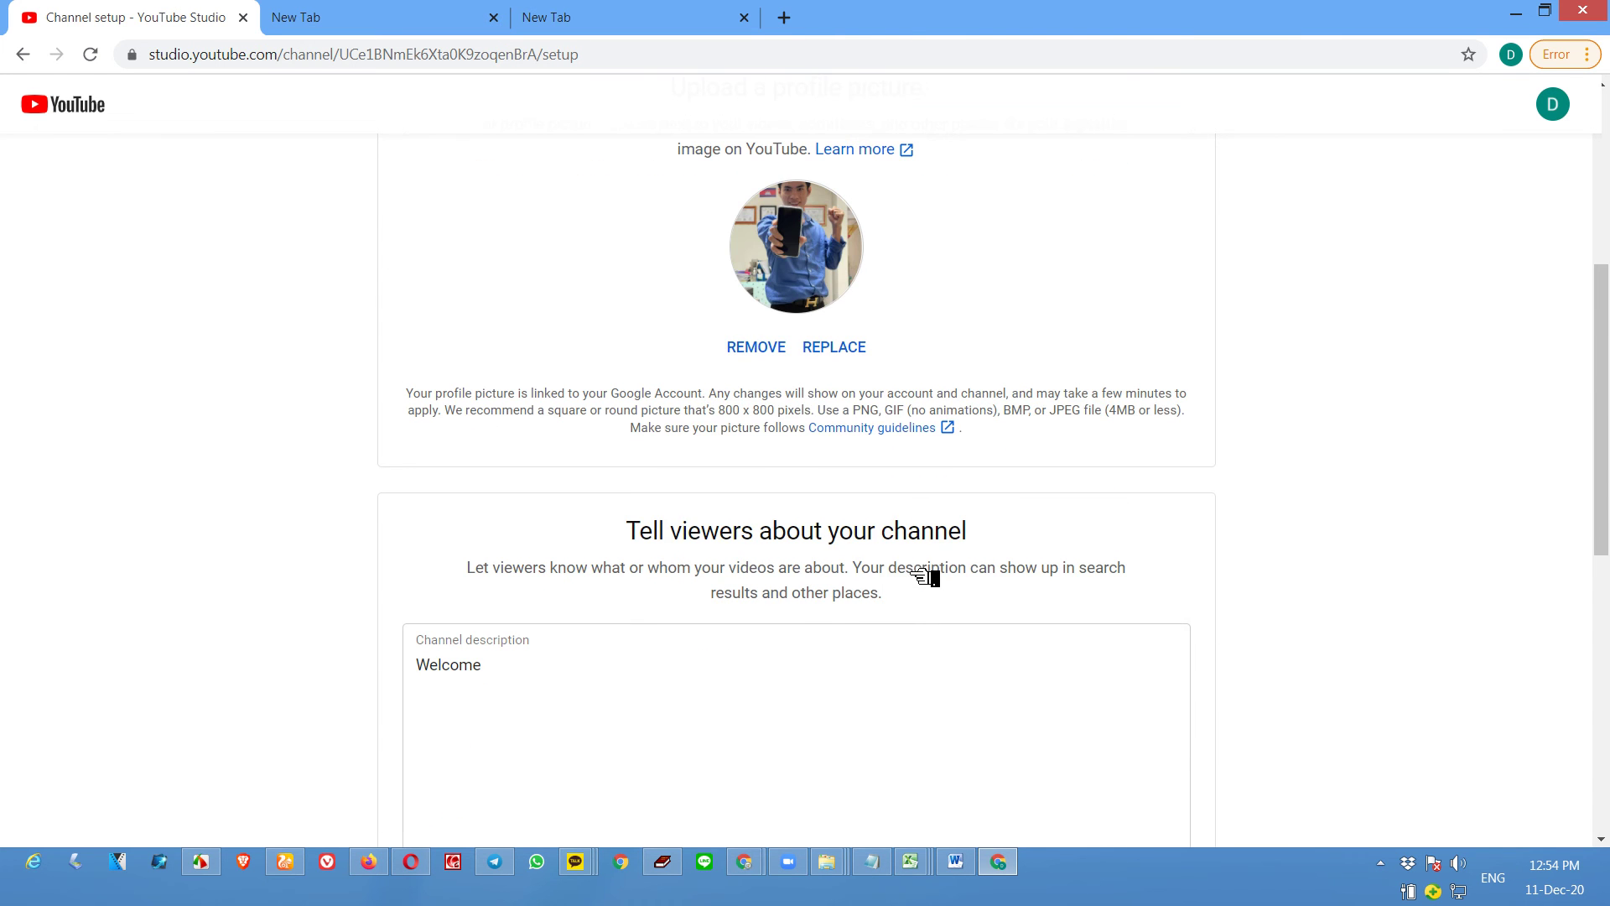
pyautogui.scroll(3, 872, 268)
pyautogui.scroll(-10, 853, 274)
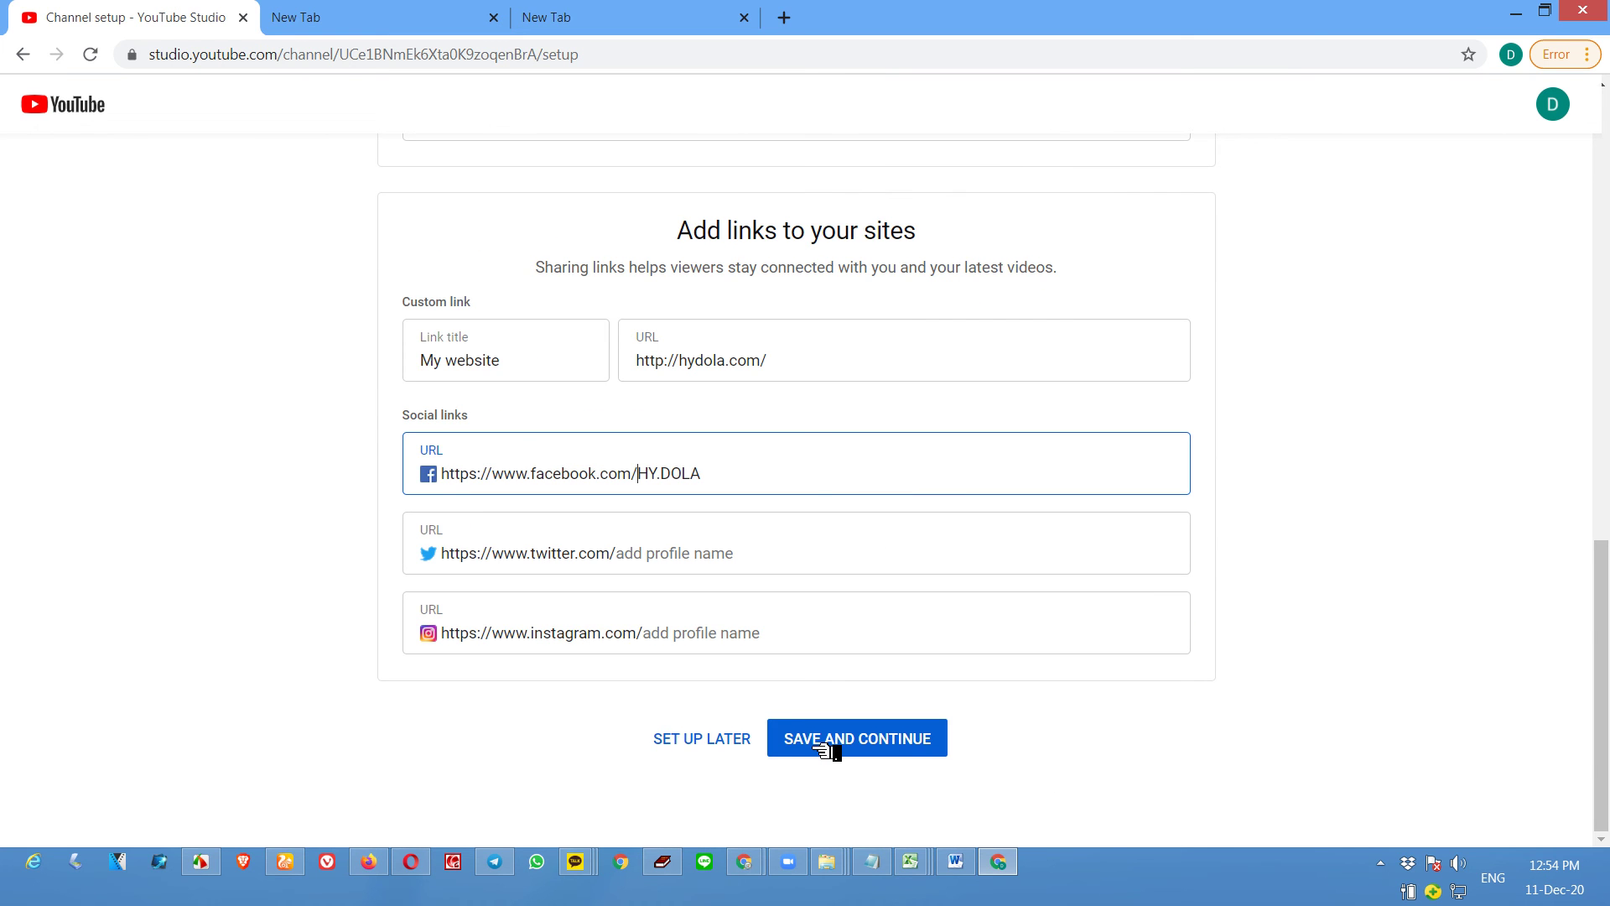
pyautogui.click(826, 746)
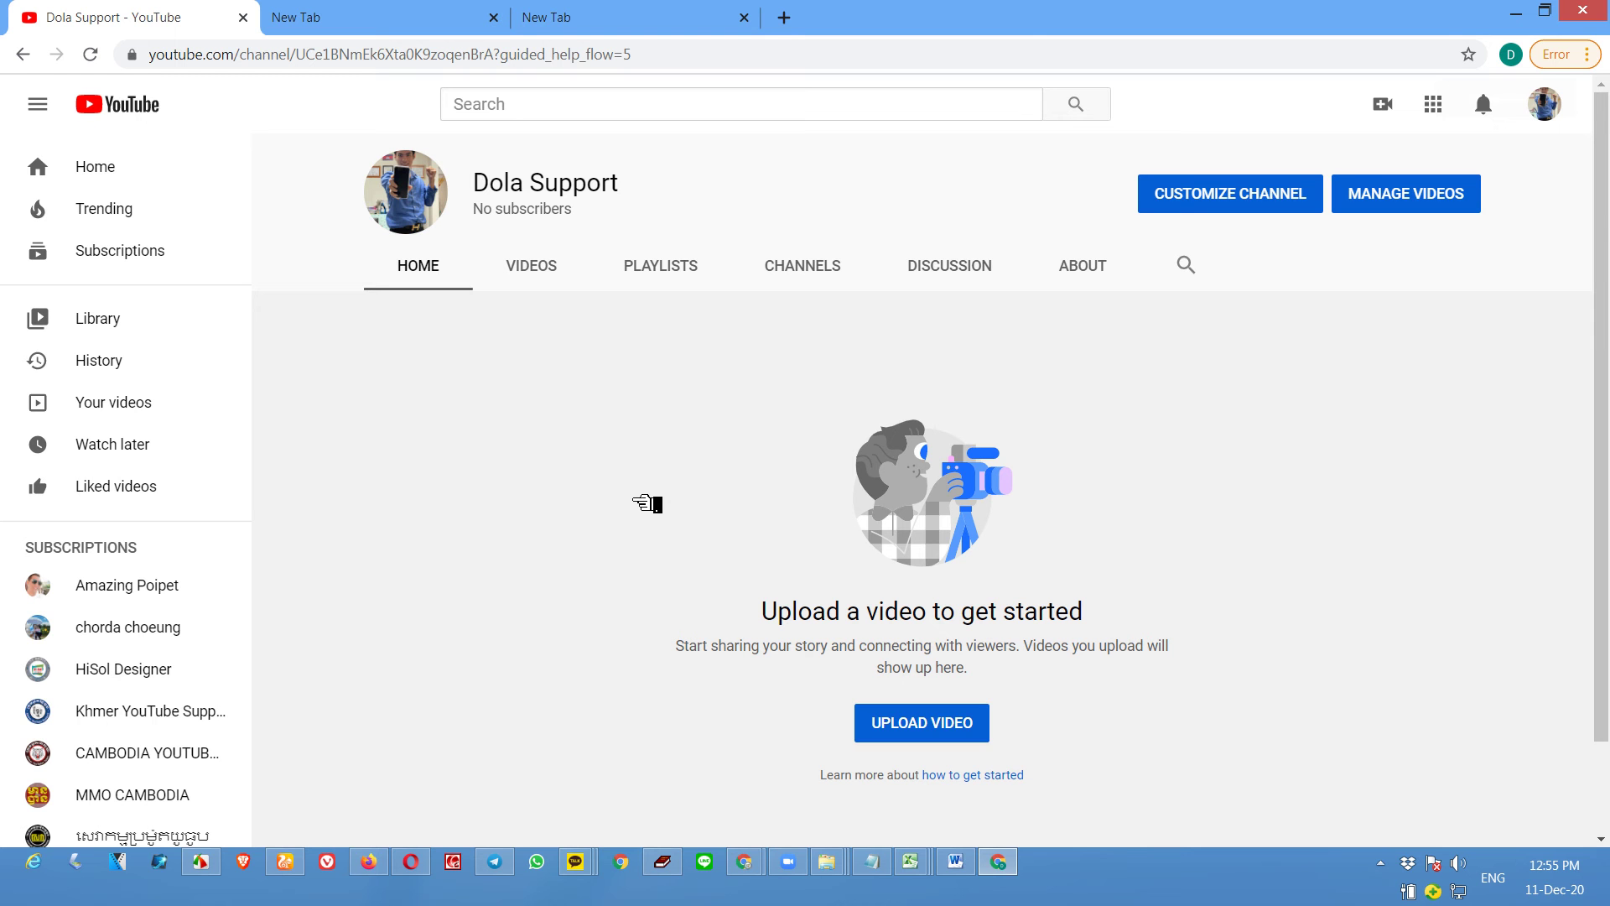
# Step: Open YouTube Studio for the new channel and dismiss the welcome dialog
pyautogui.click(1544, 104)
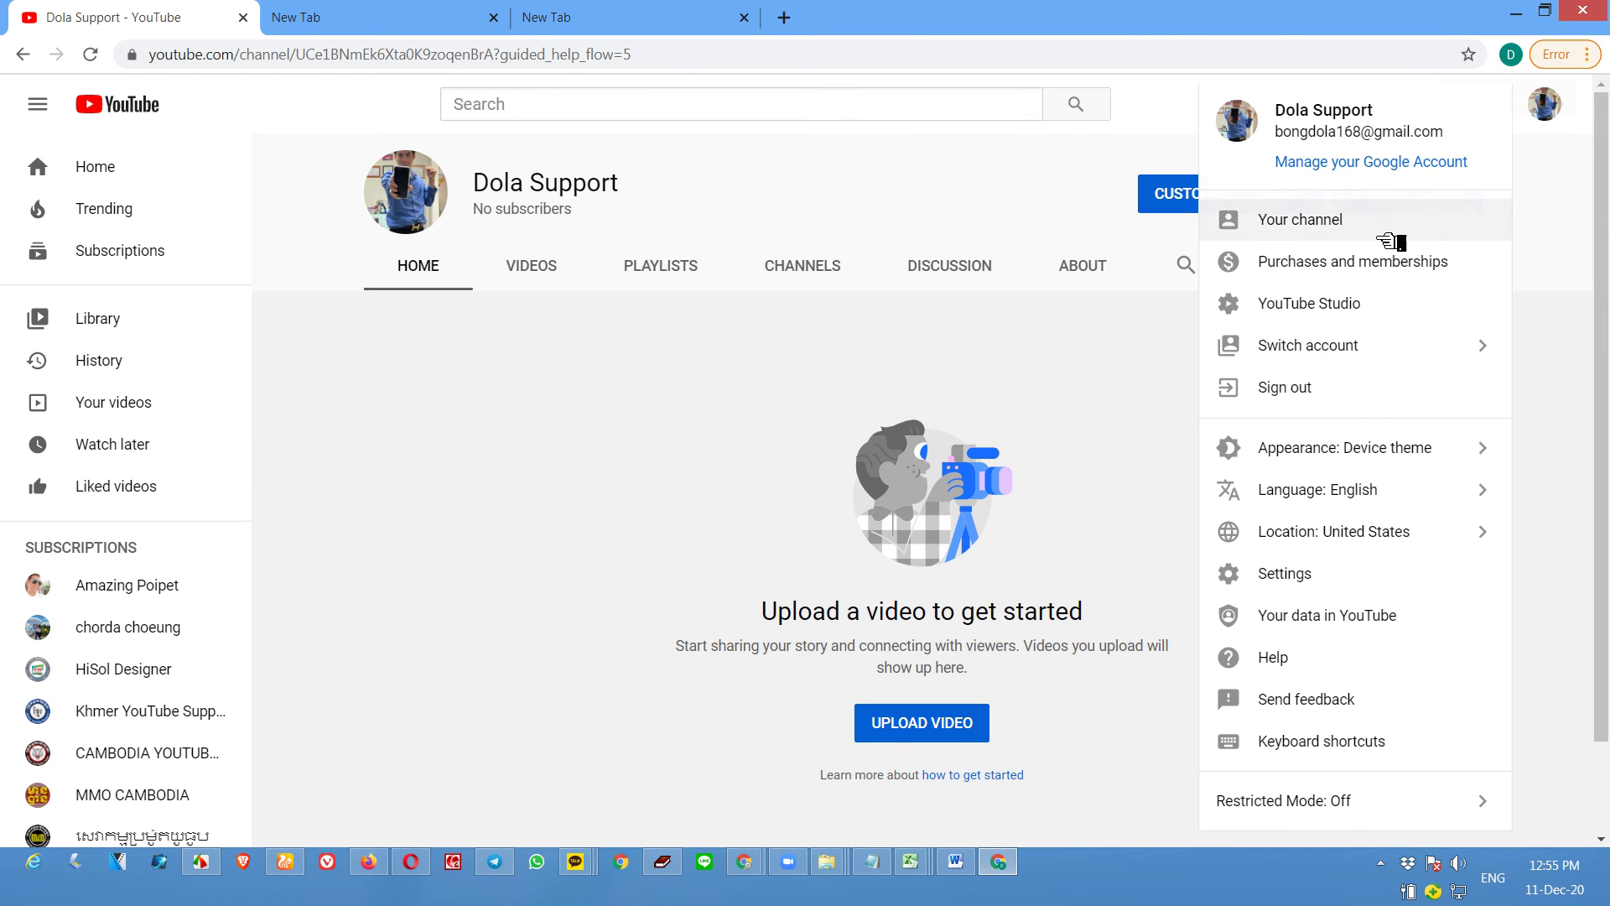
pyautogui.click(1333, 311)
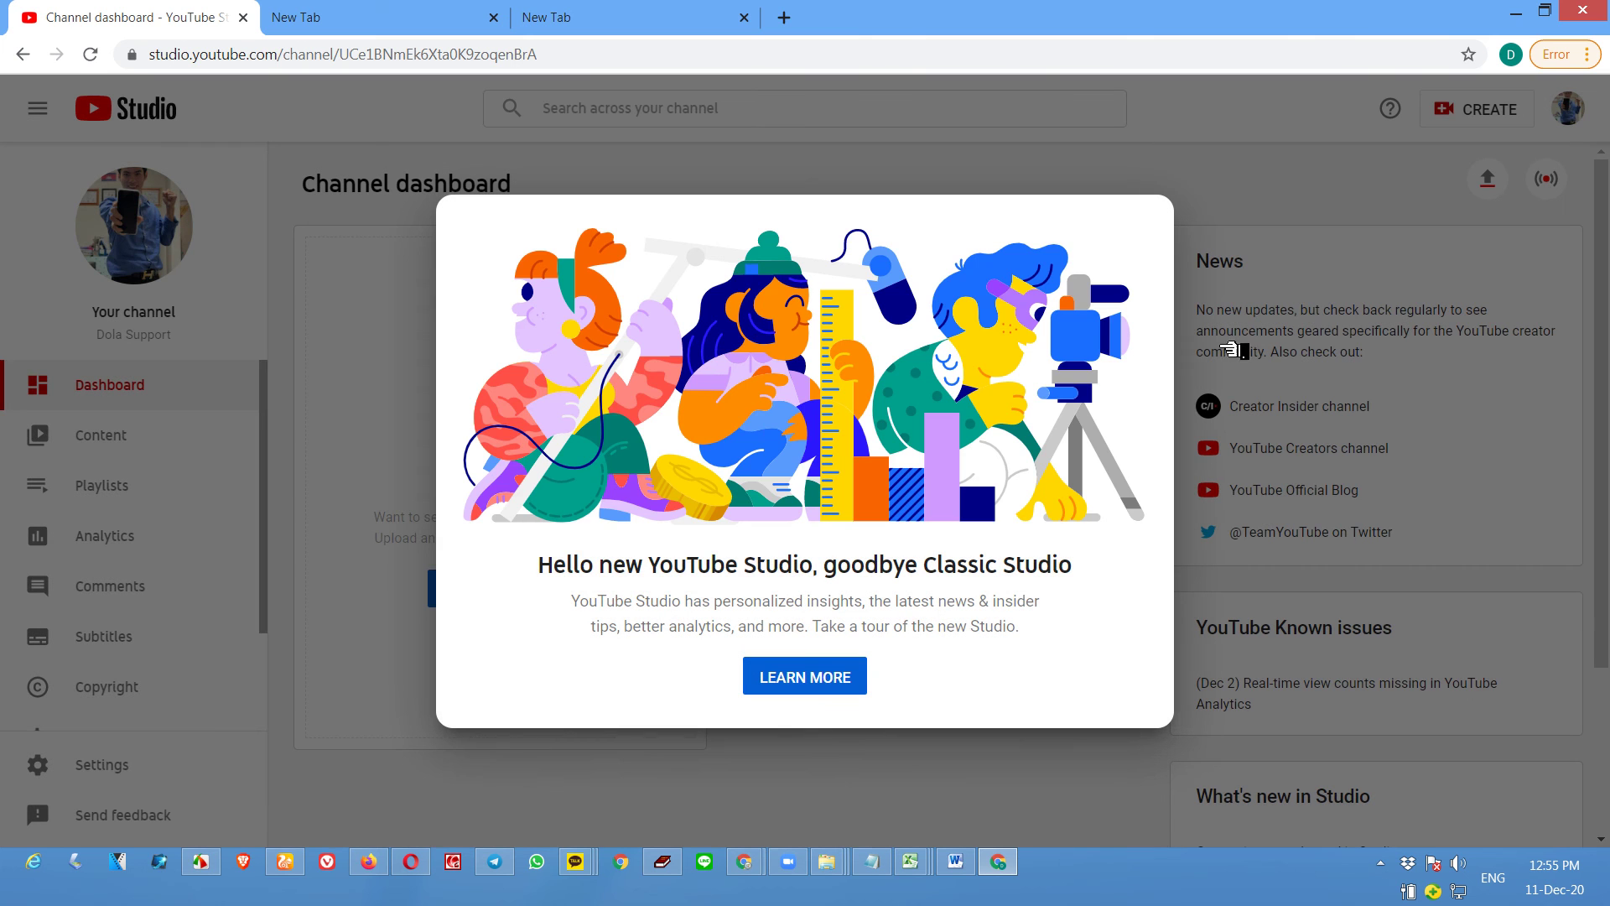
pyautogui.click(971, 787)
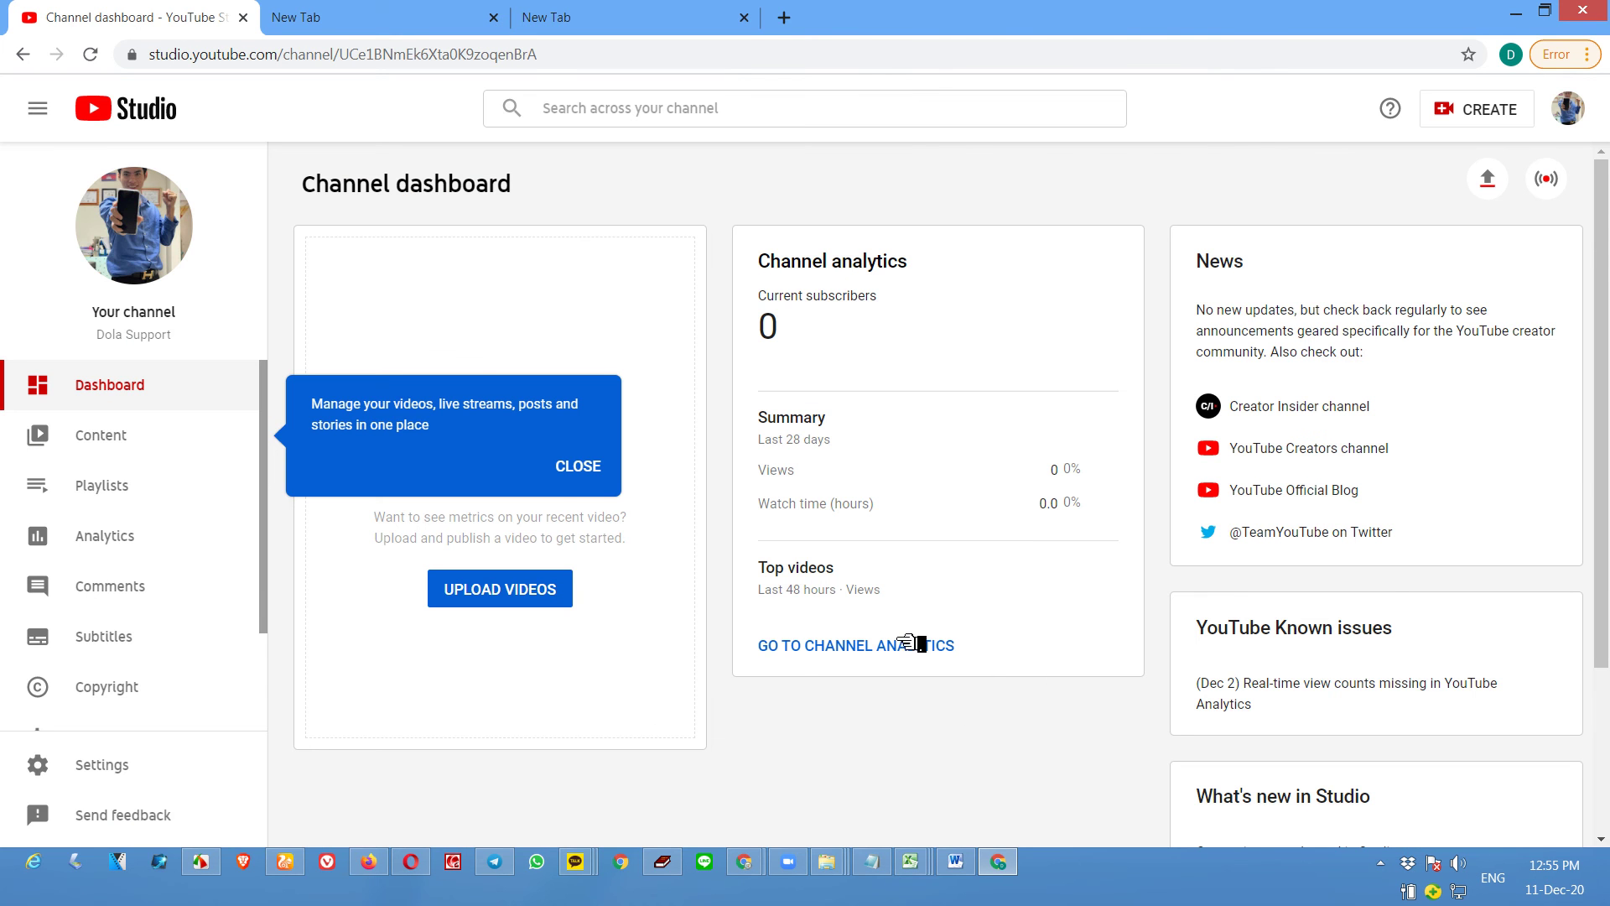
# Step: Open the channel settings and set the country of residence to Australia
pyautogui.click(99, 767)
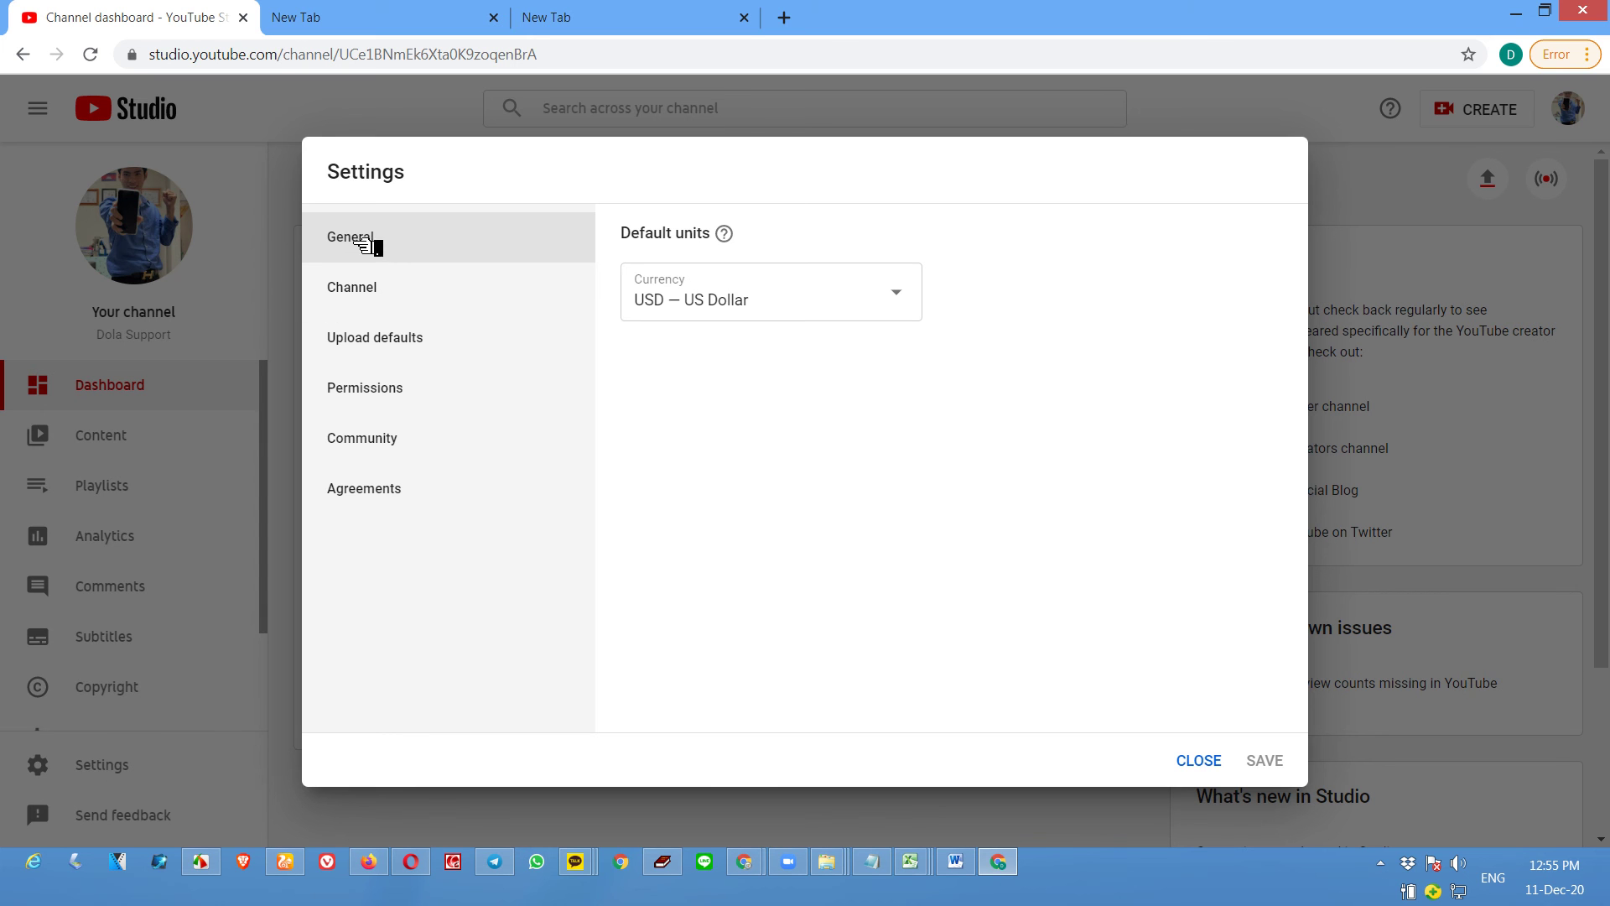
pyautogui.click(405, 286)
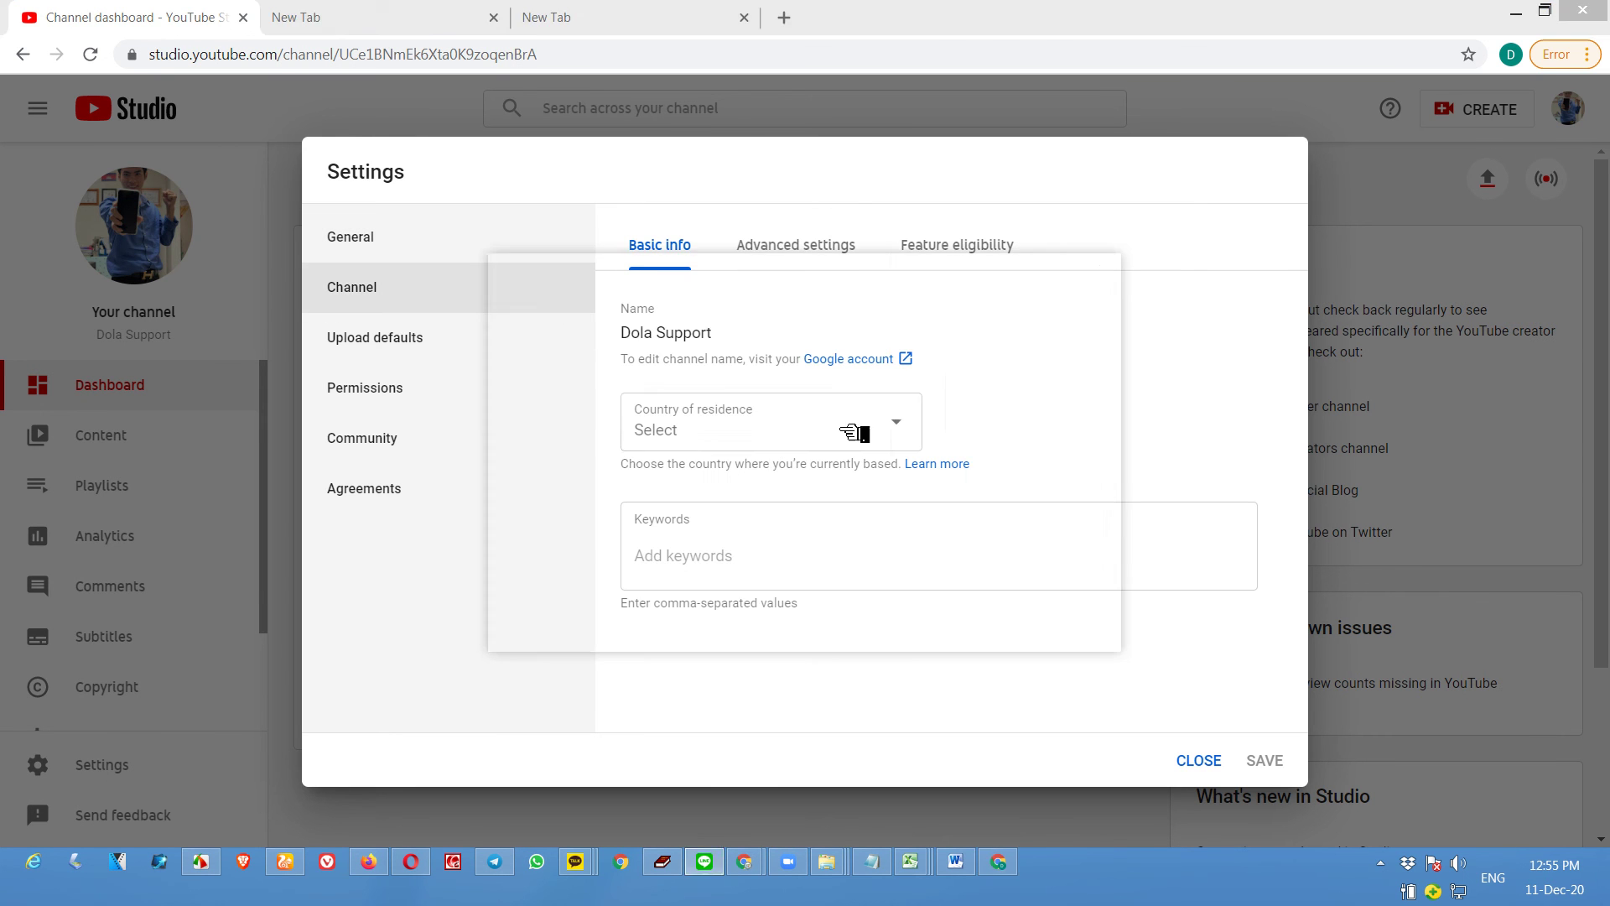
pyautogui.click(1105, 269)
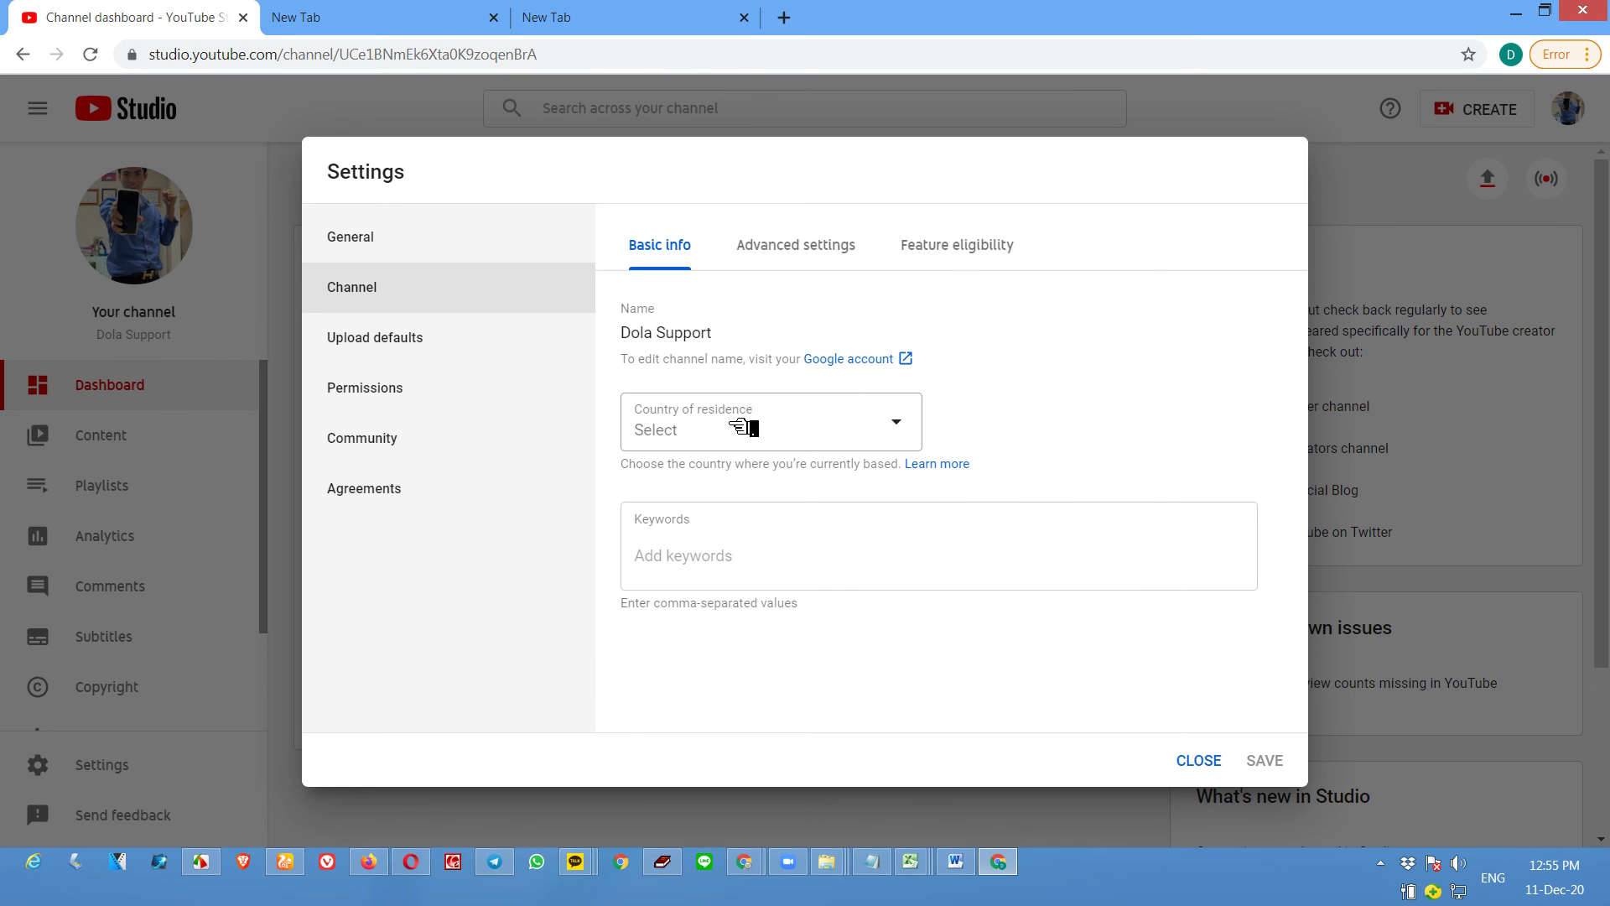
pyautogui.click(818, 429)
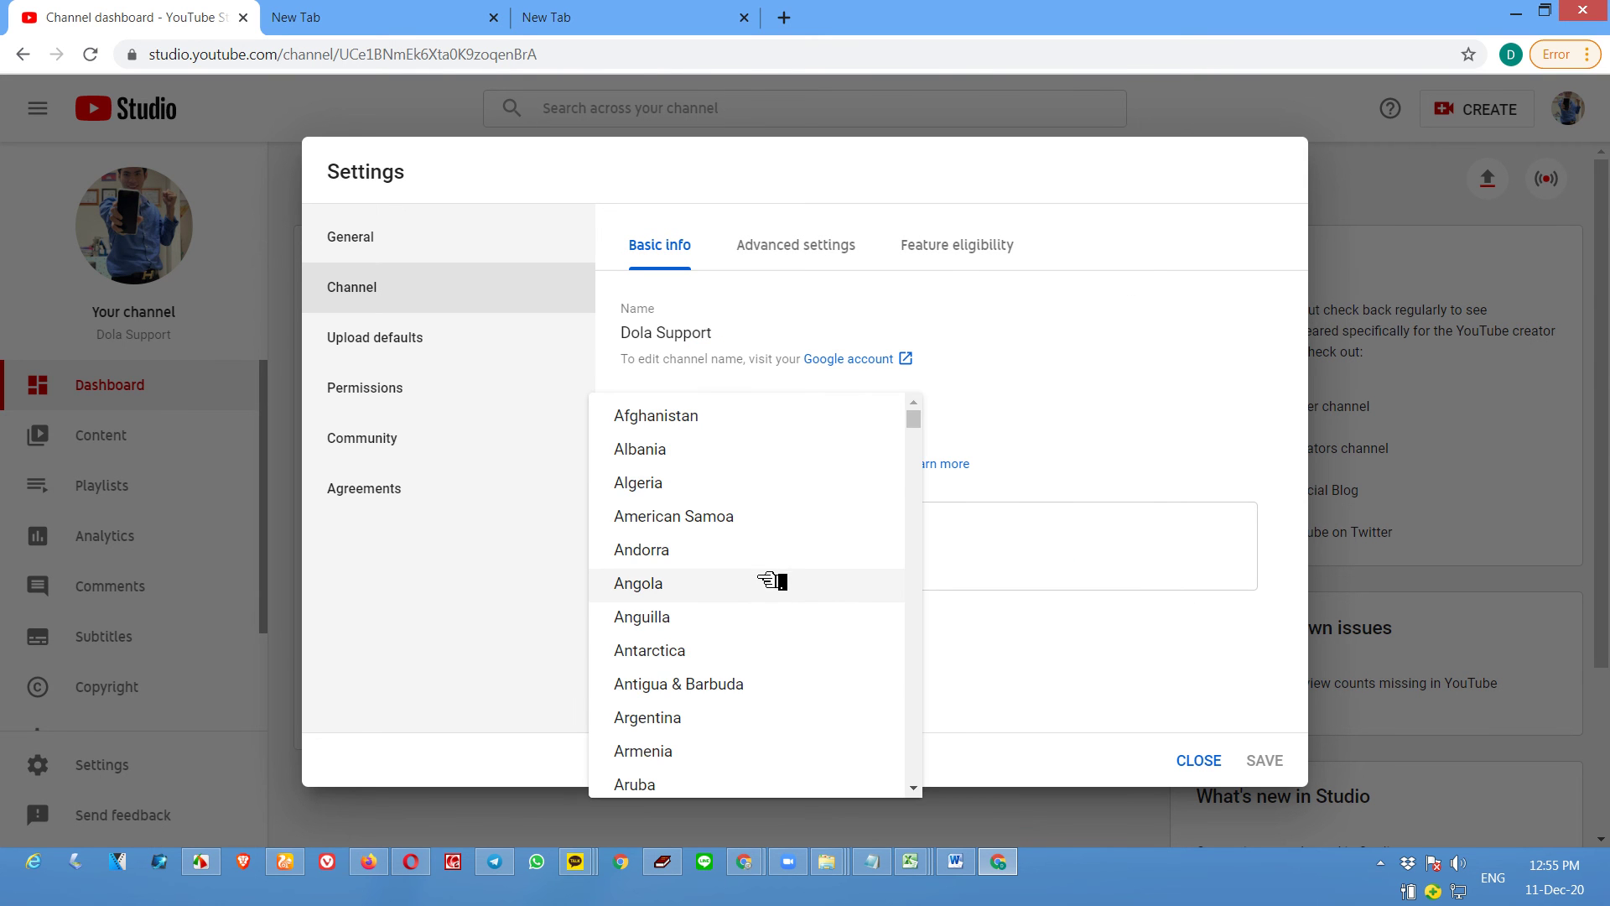
pyautogui.scroll(-1, 737, 696)
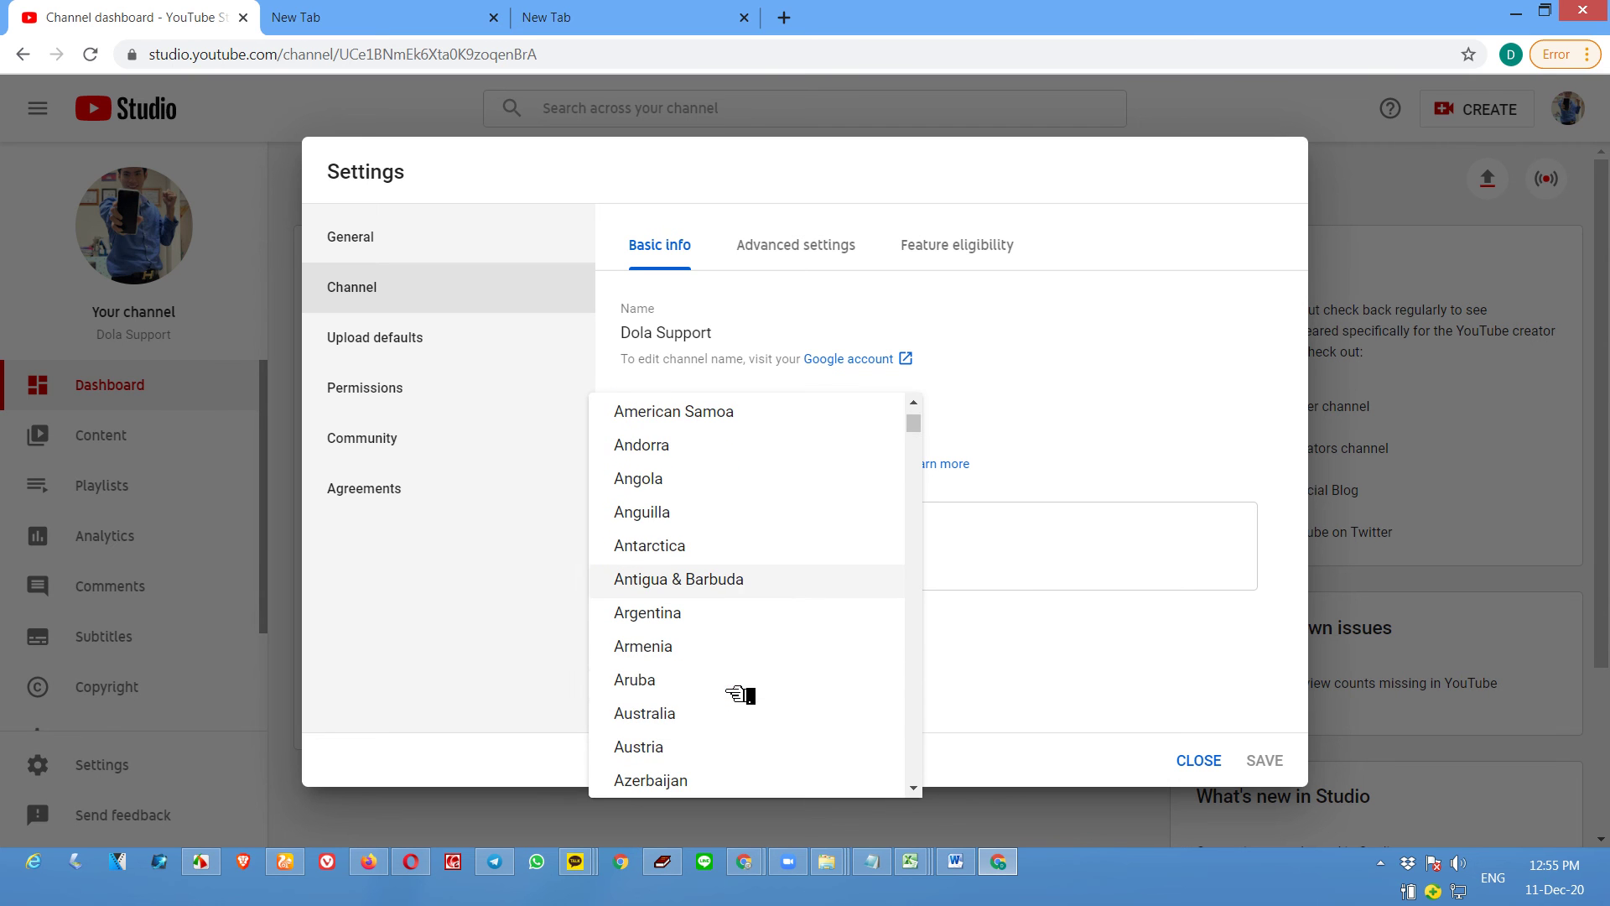
pyautogui.click(680, 719)
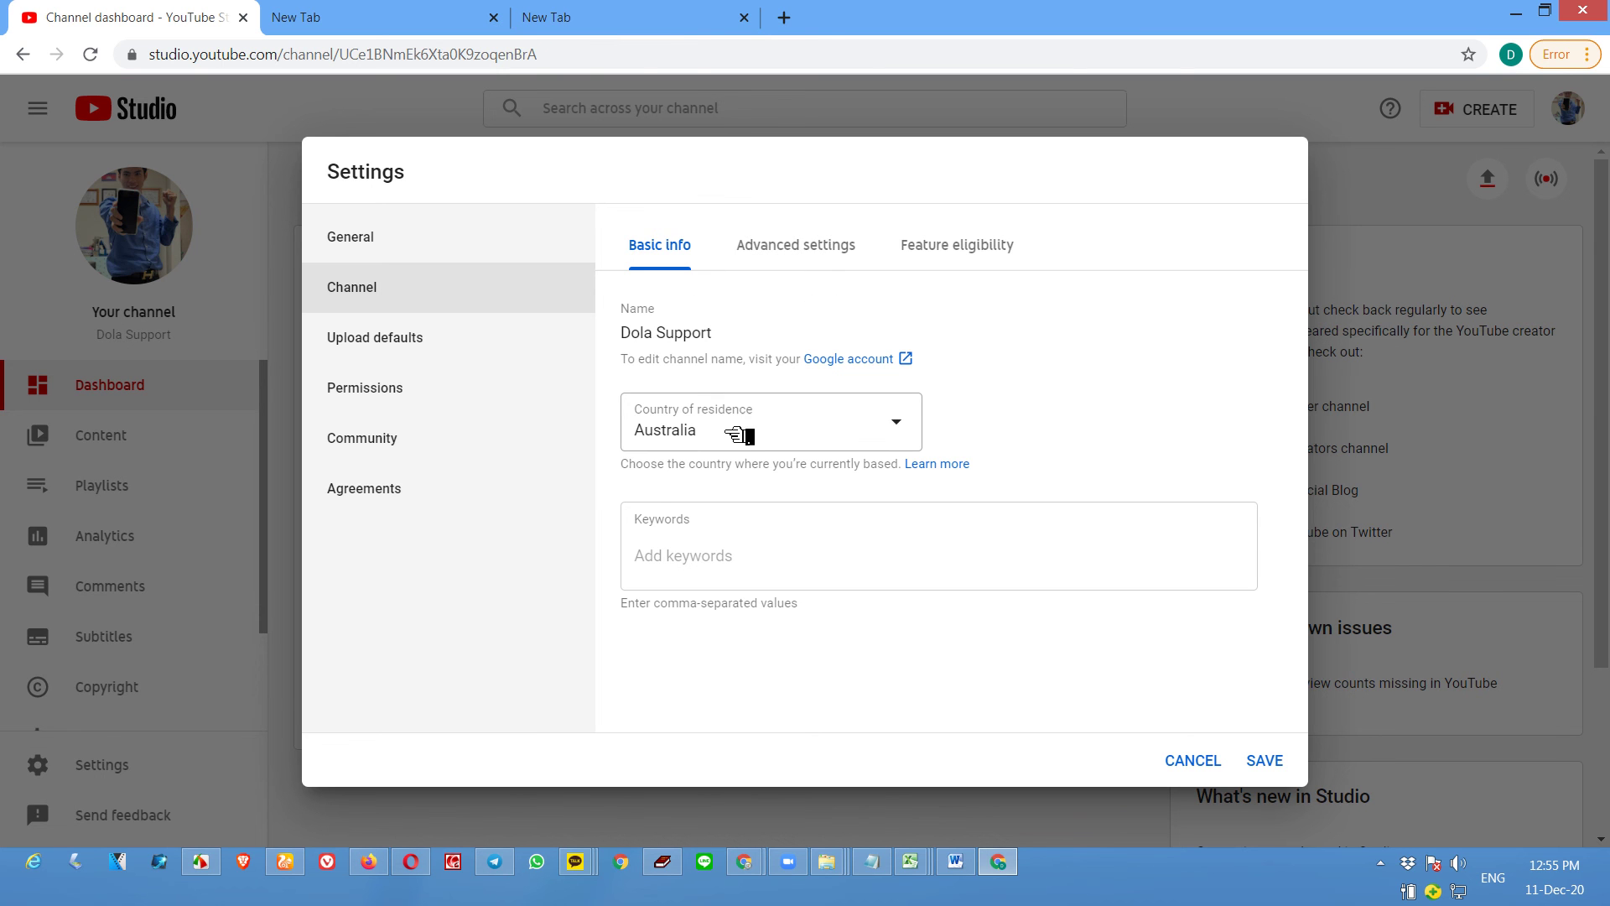
# Step: Set the channel's audience to not made for kids and look through the remaining advanced channel settings
pyautogui.click(807, 252)
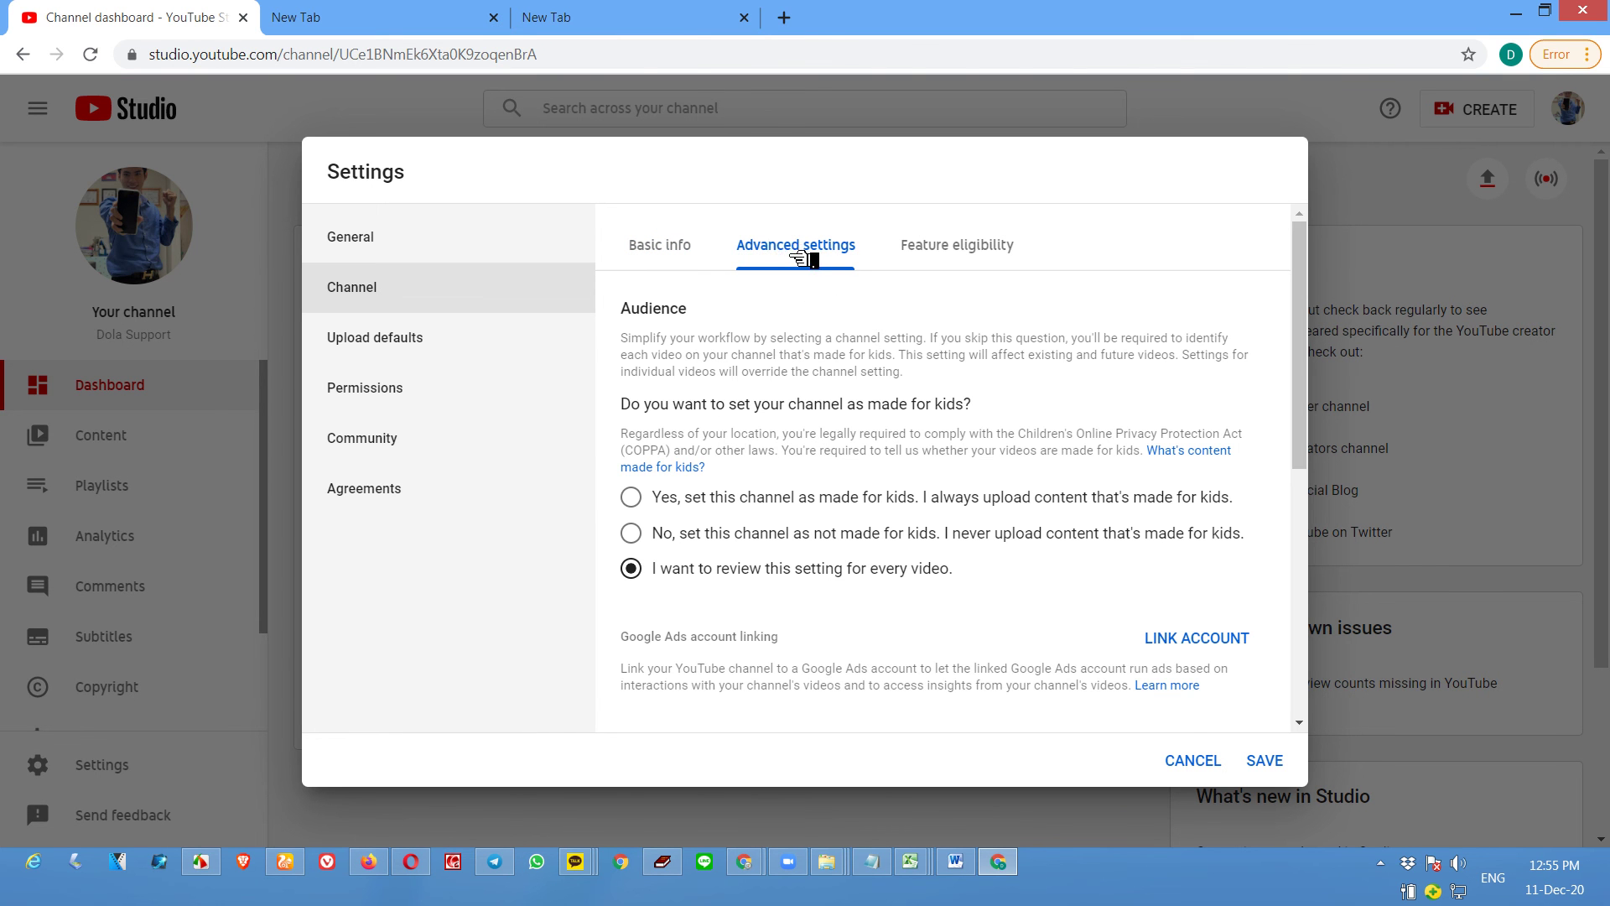
pyautogui.click(635, 536)
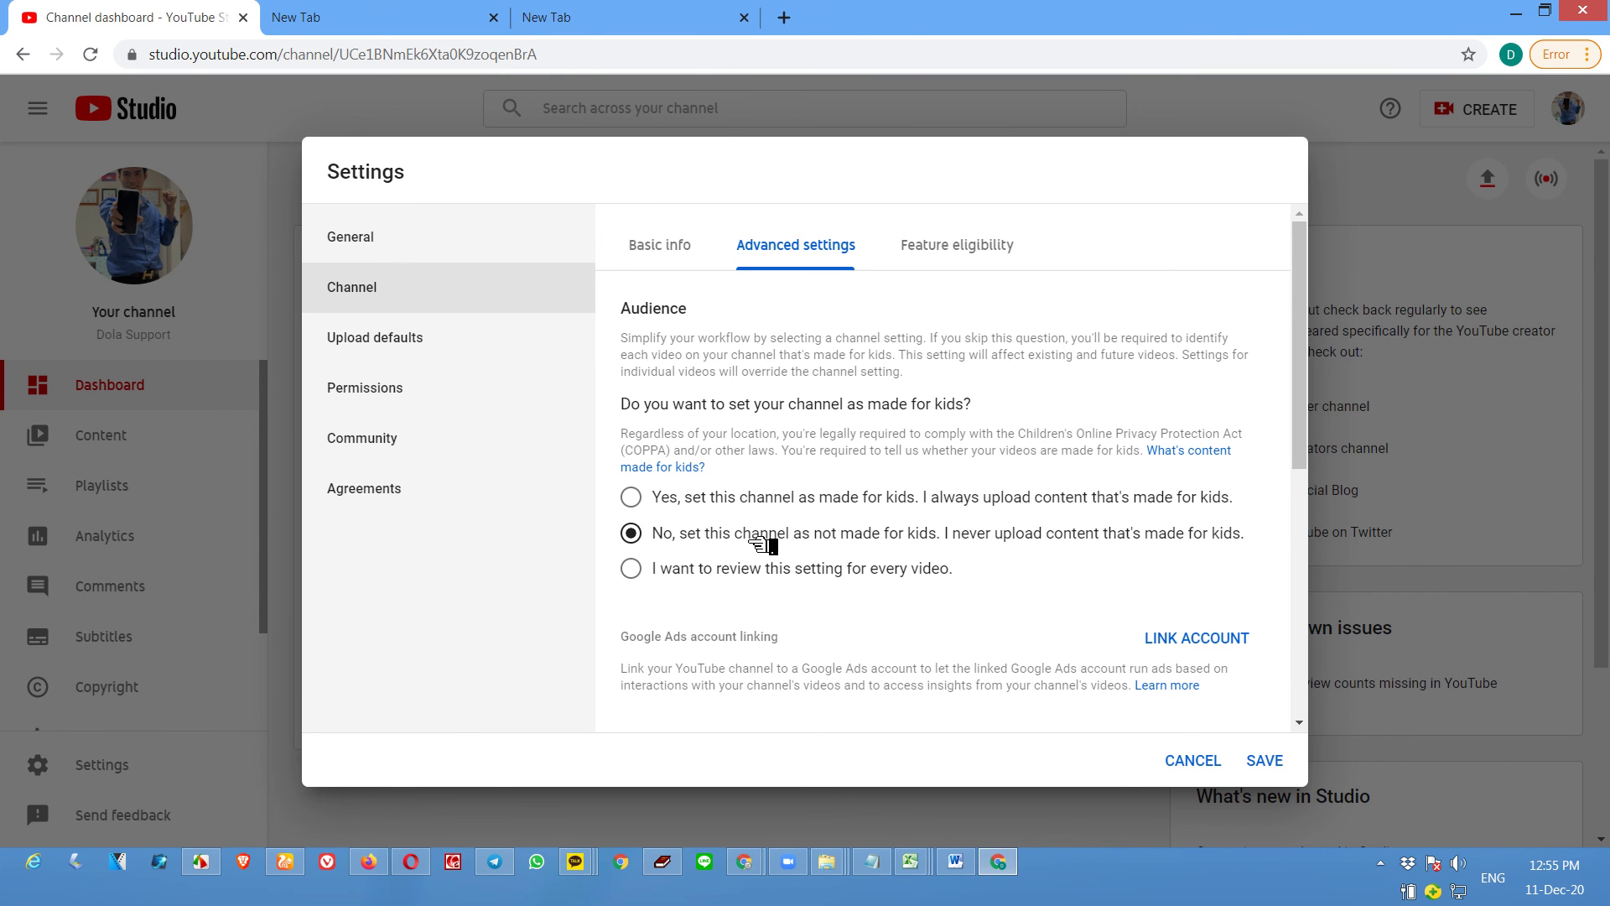
pyautogui.scroll(-3, 777, 540)
pyautogui.scroll(-4, 778, 539)
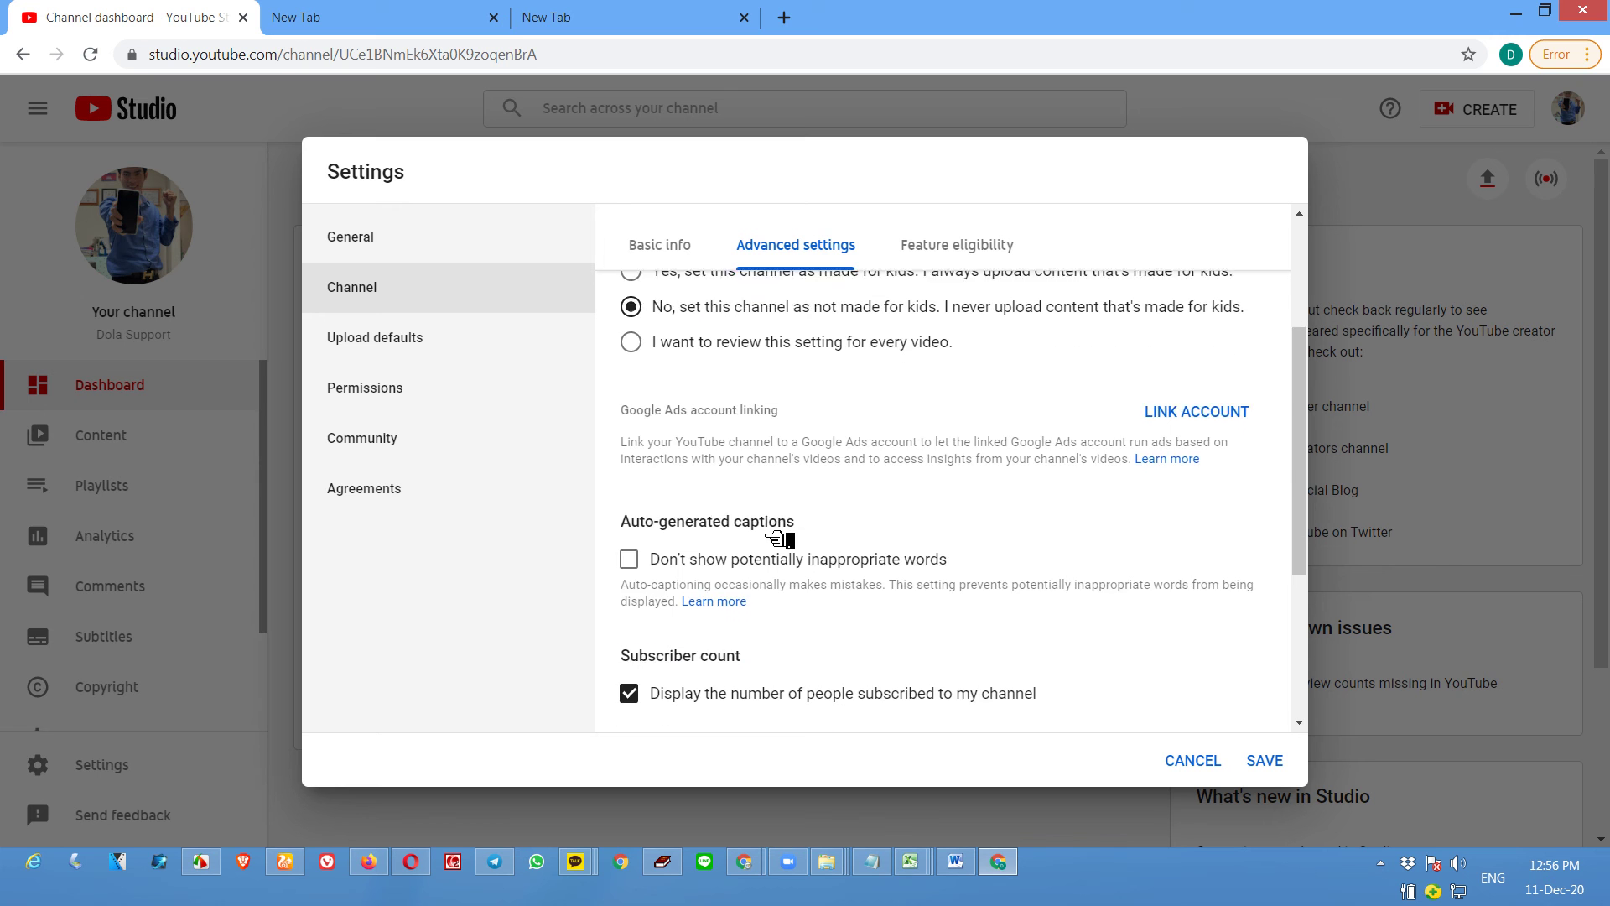
# Step: Check which features require phone verification in the channel's feature eligibility, and start verifying the phone number
pyautogui.click(929, 263)
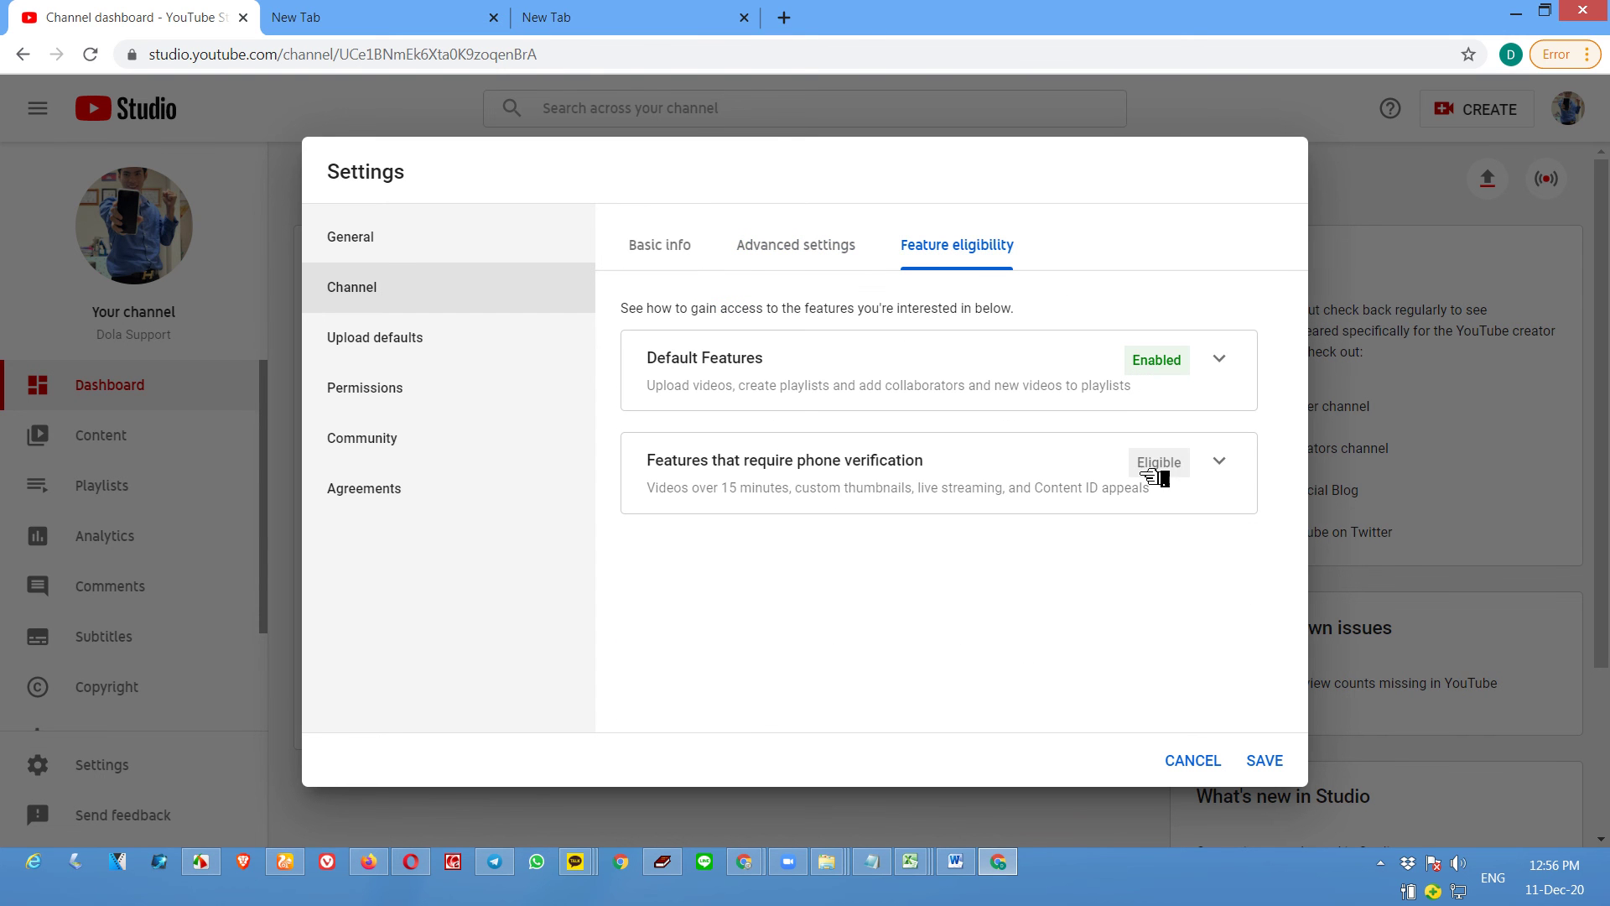
pyautogui.click(1220, 463)
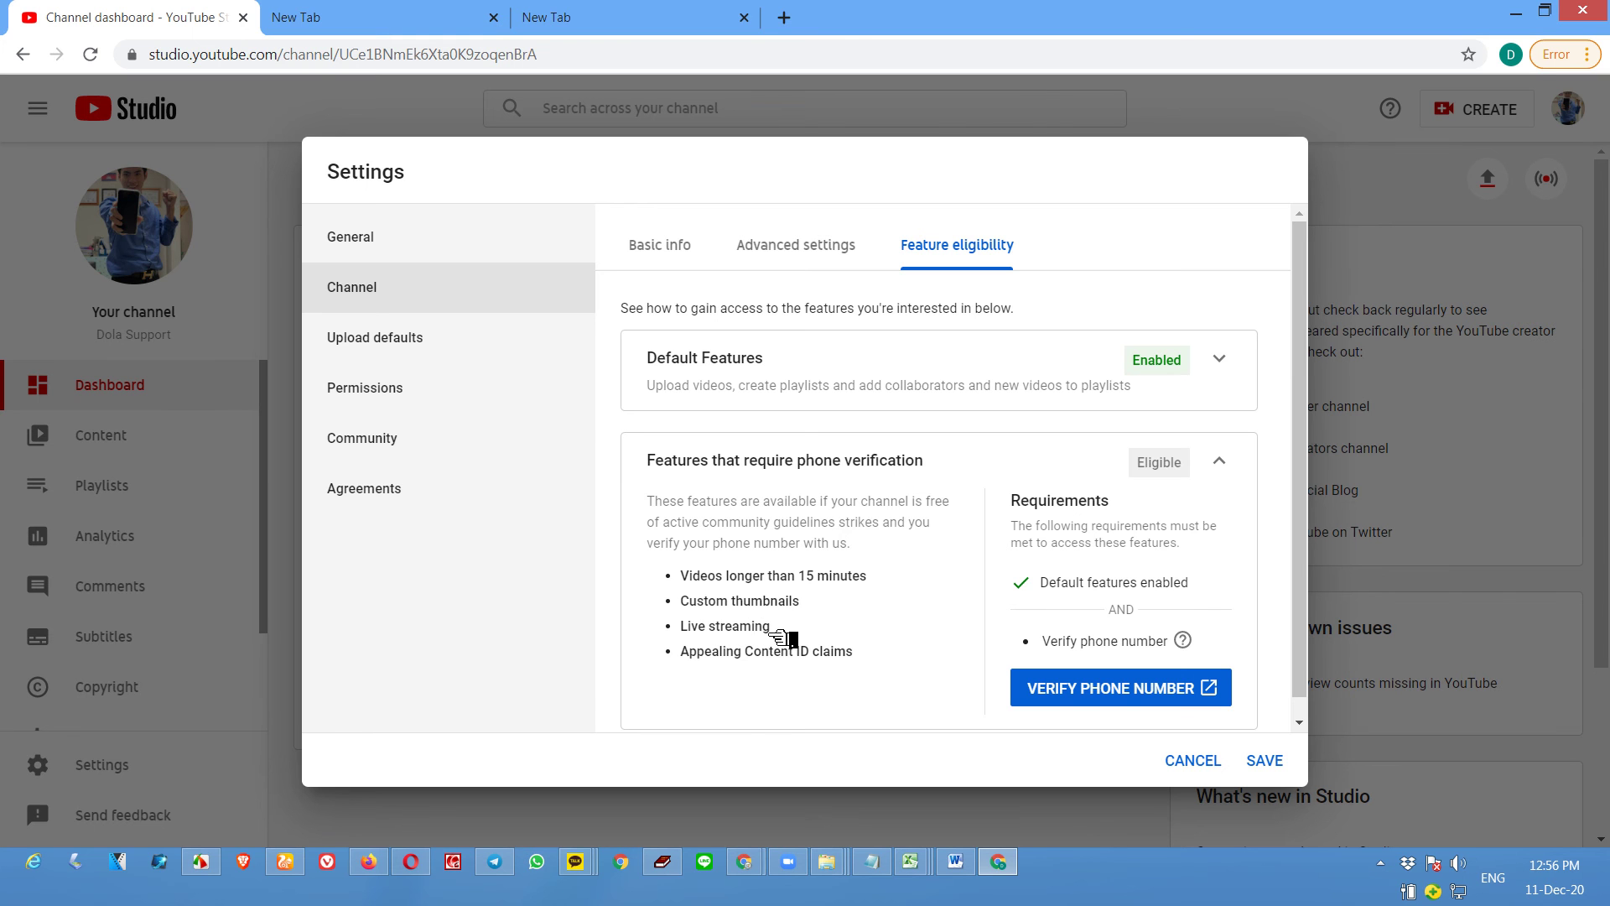
pyautogui.moveTo(680, 659); pyautogui.dragTo(873, 662)
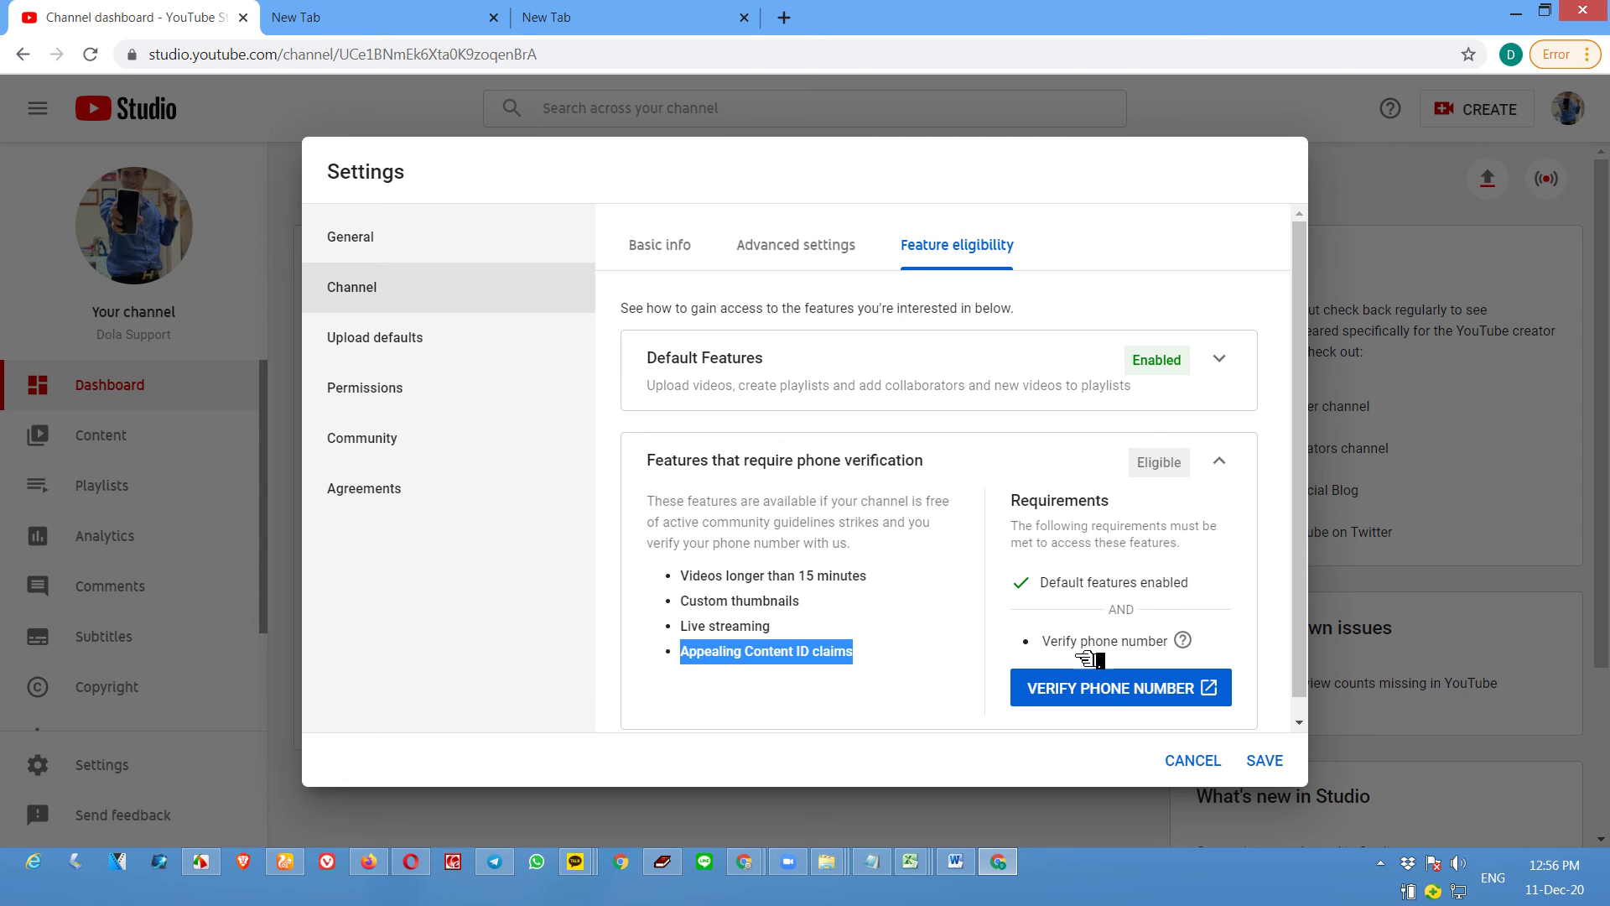
pyautogui.click(1115, 701)
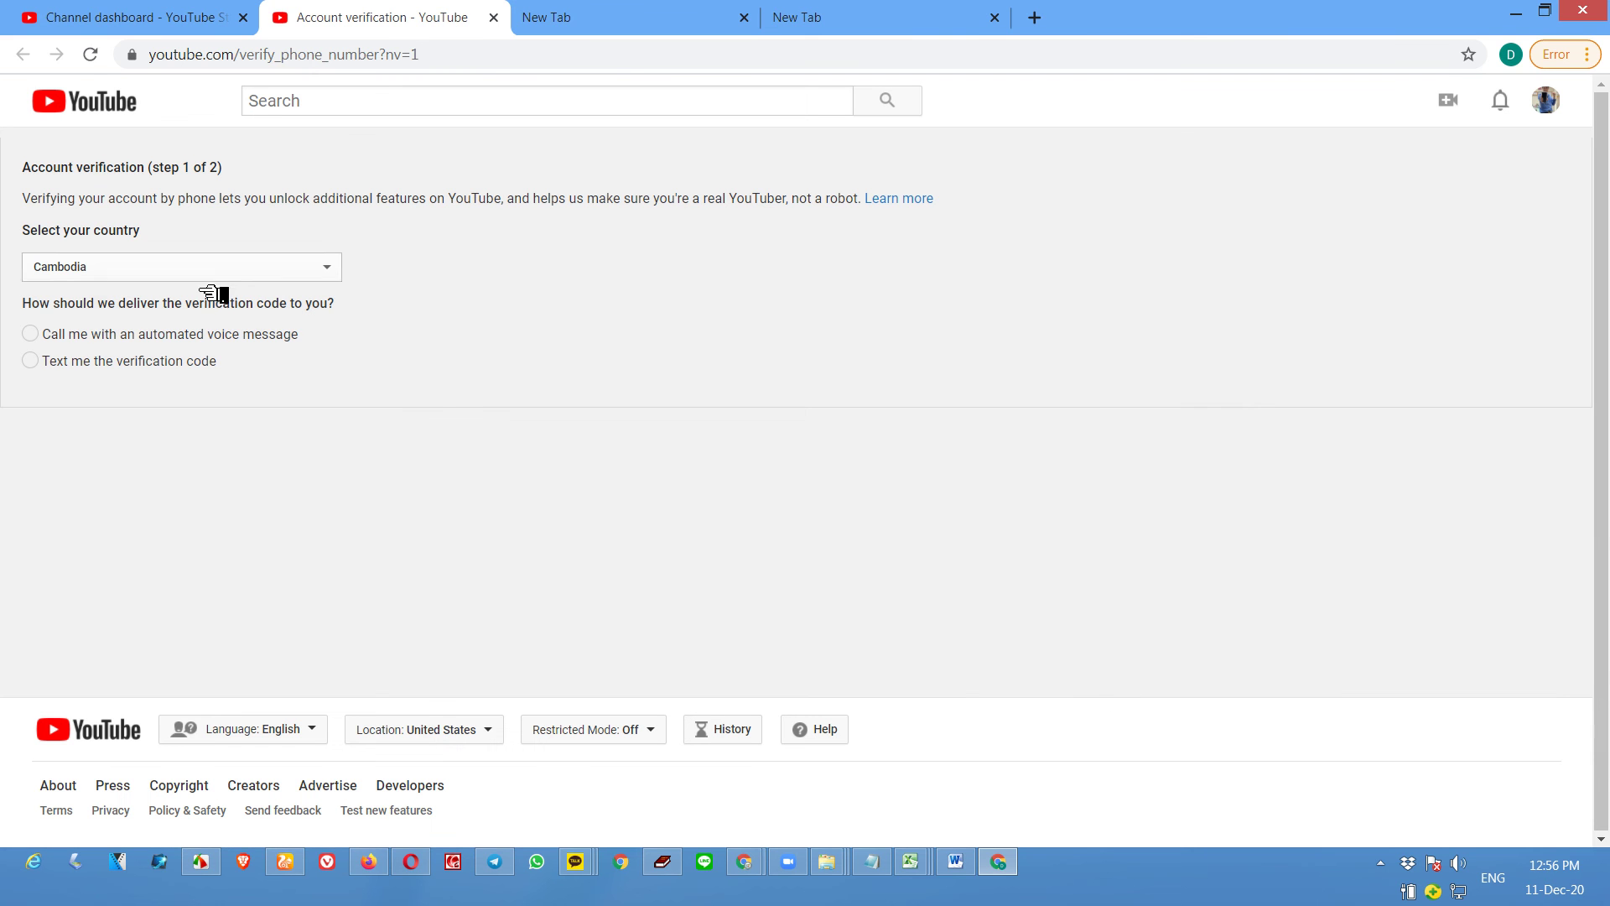
# Step: Request the verification code by text message, entering the account owner's phone number
pyautogui.click(46, 361)
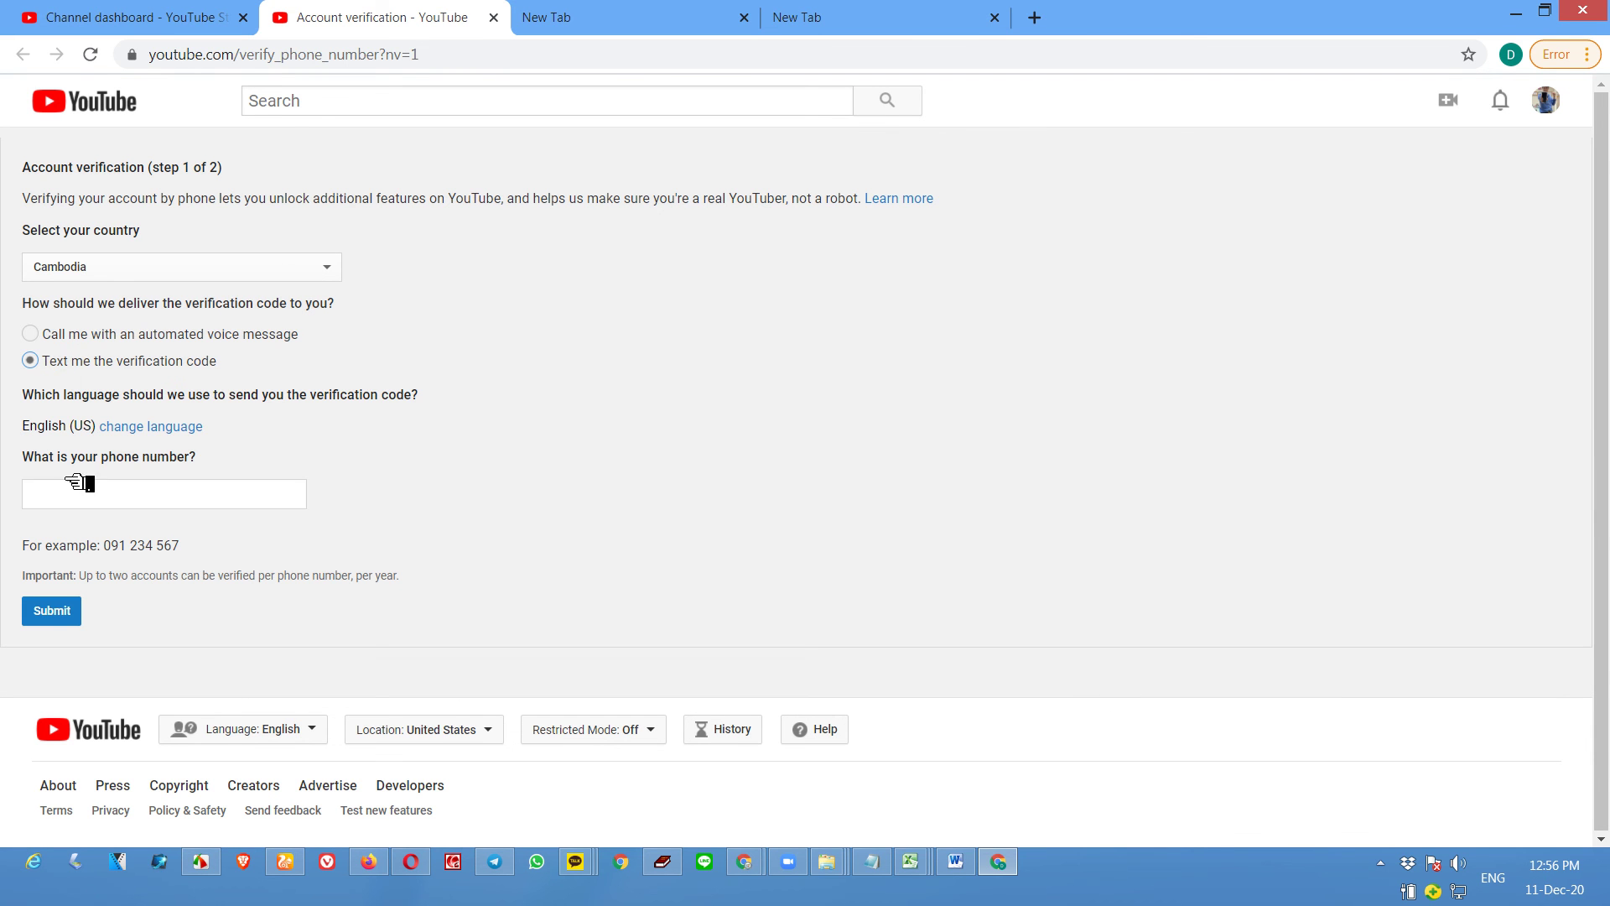
pyautogui.click(92, 501)
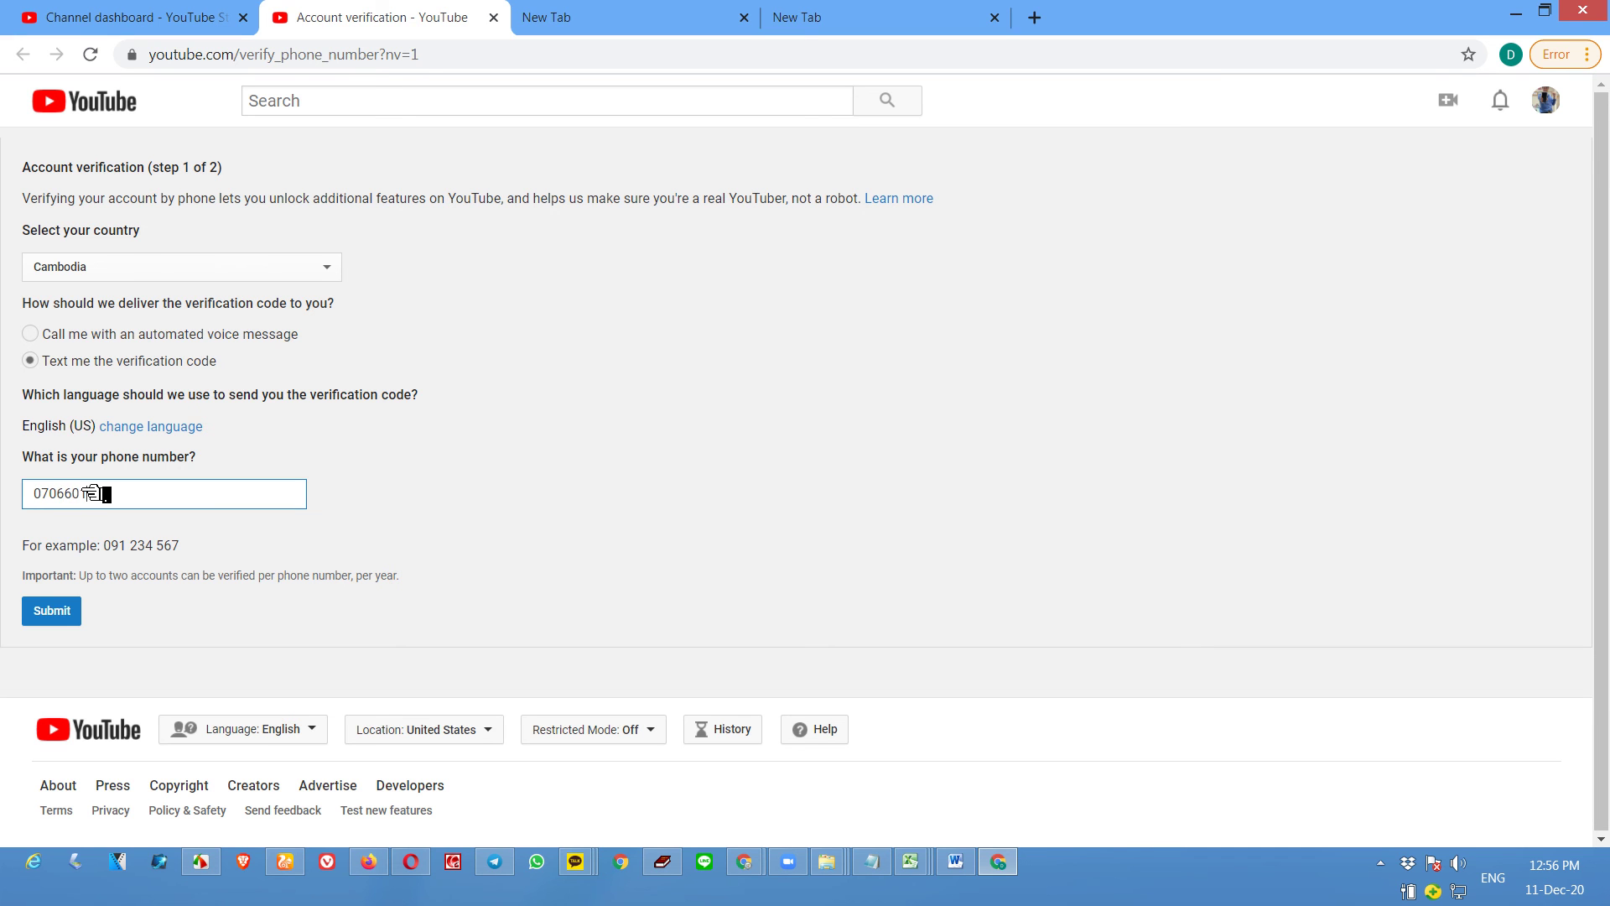
pyautogui.click(73, 610)
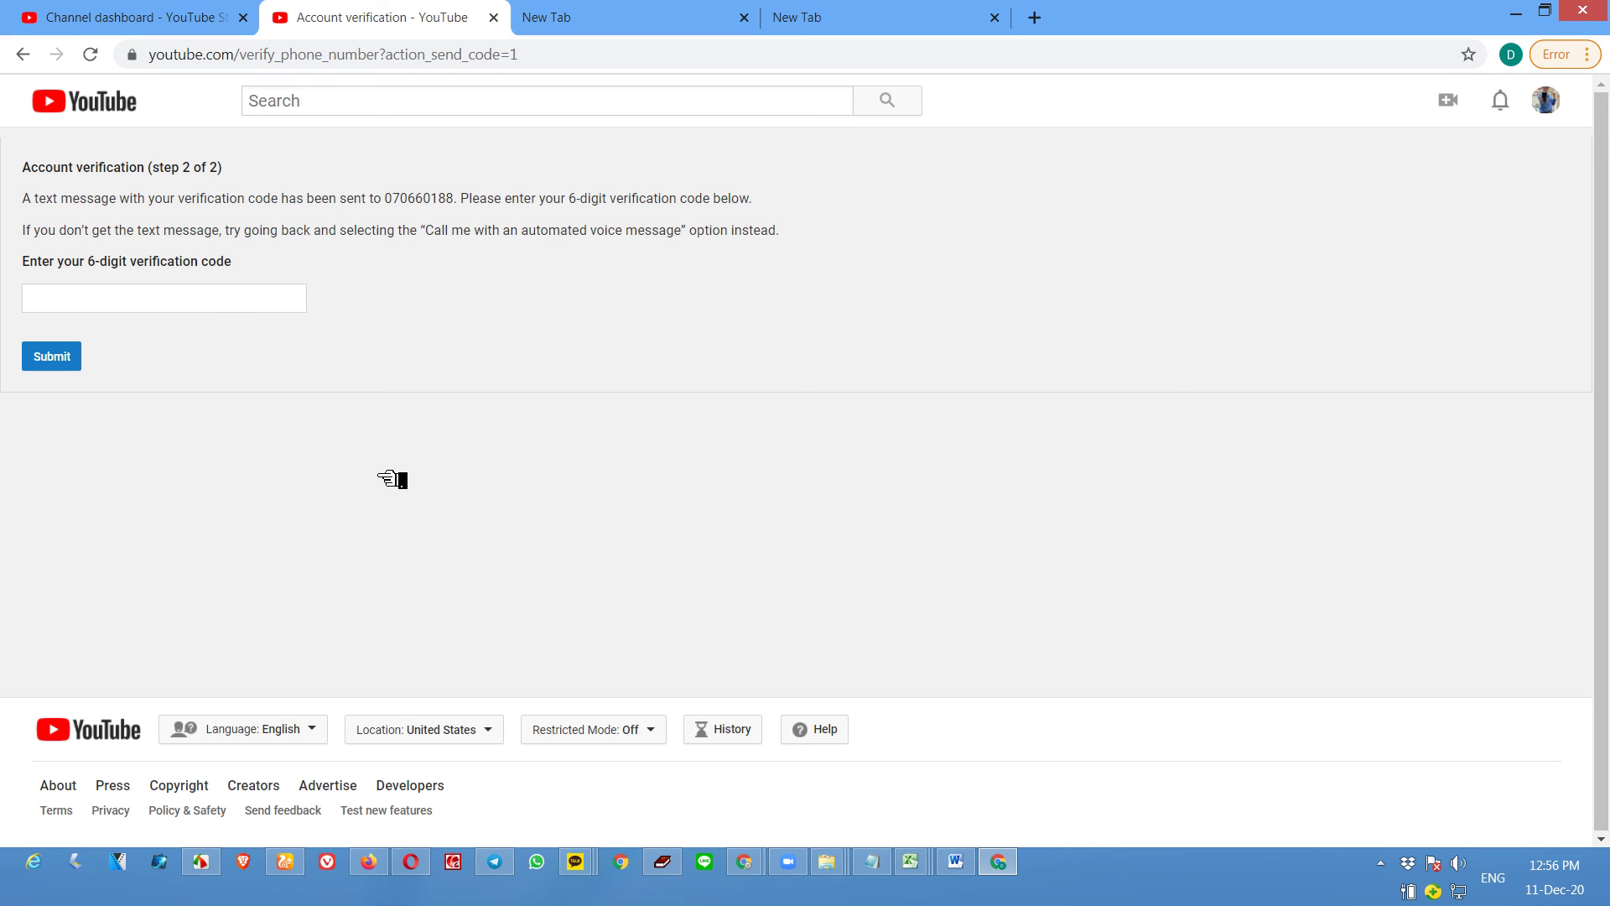
# Step: Enter the 6-digit verification code received by text and submit it
pyautogui.click(202, 313)
pyautogui.click(201, 312)
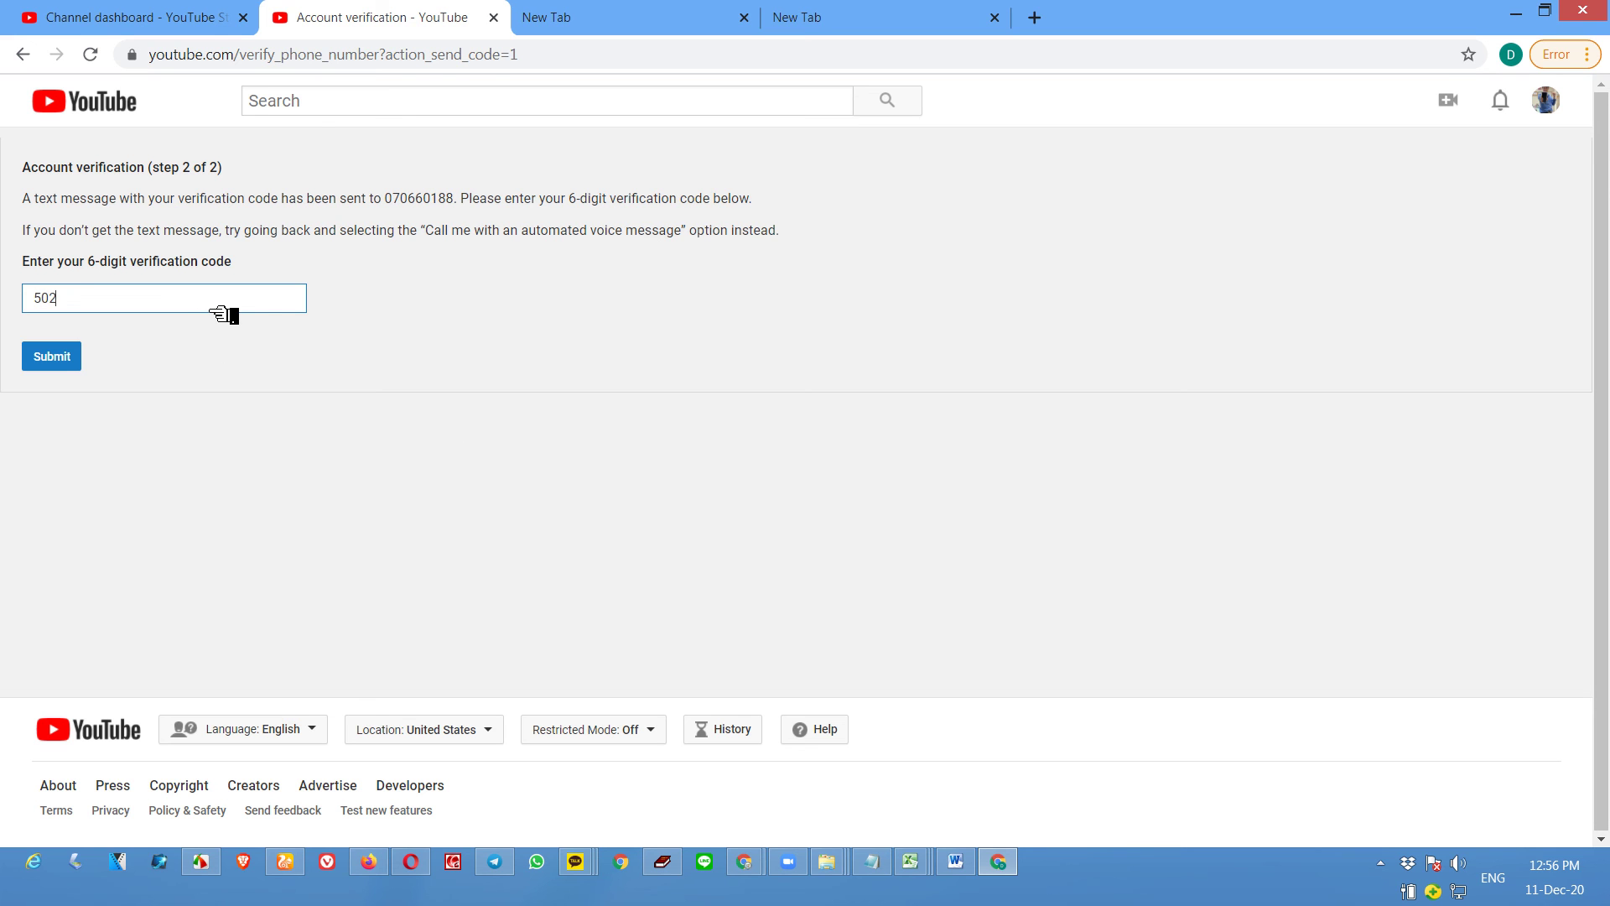
pyautogui.click(44, 361)
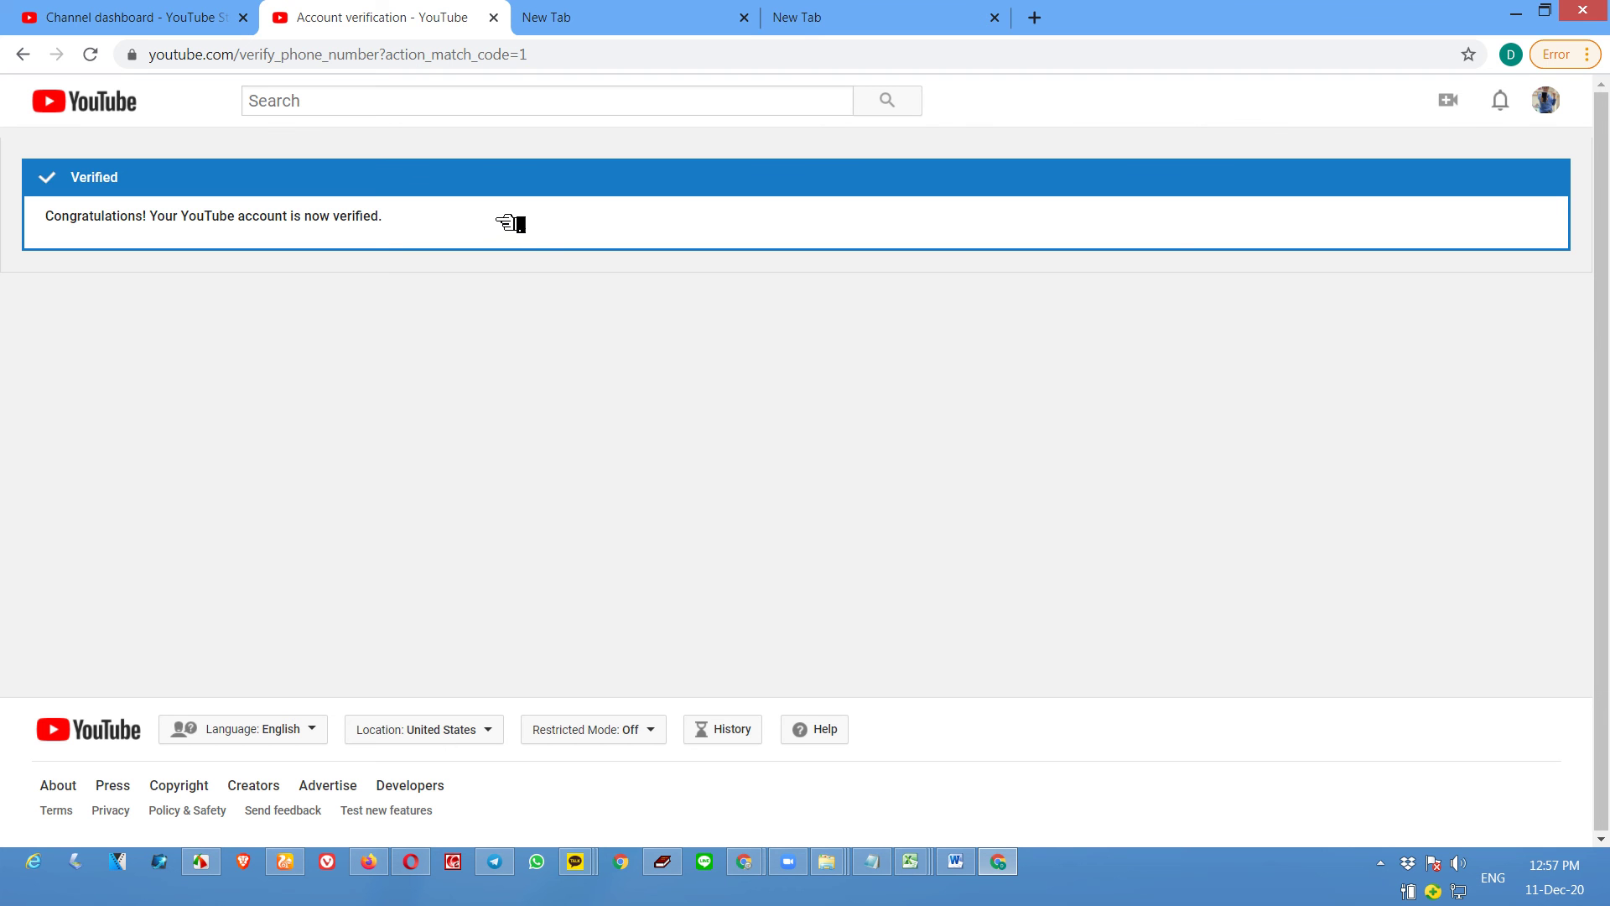
# Step: Return to the Studio settings and review the channel's feature eligibility, audience setting and basic info
pyautogui.click(203, 12)
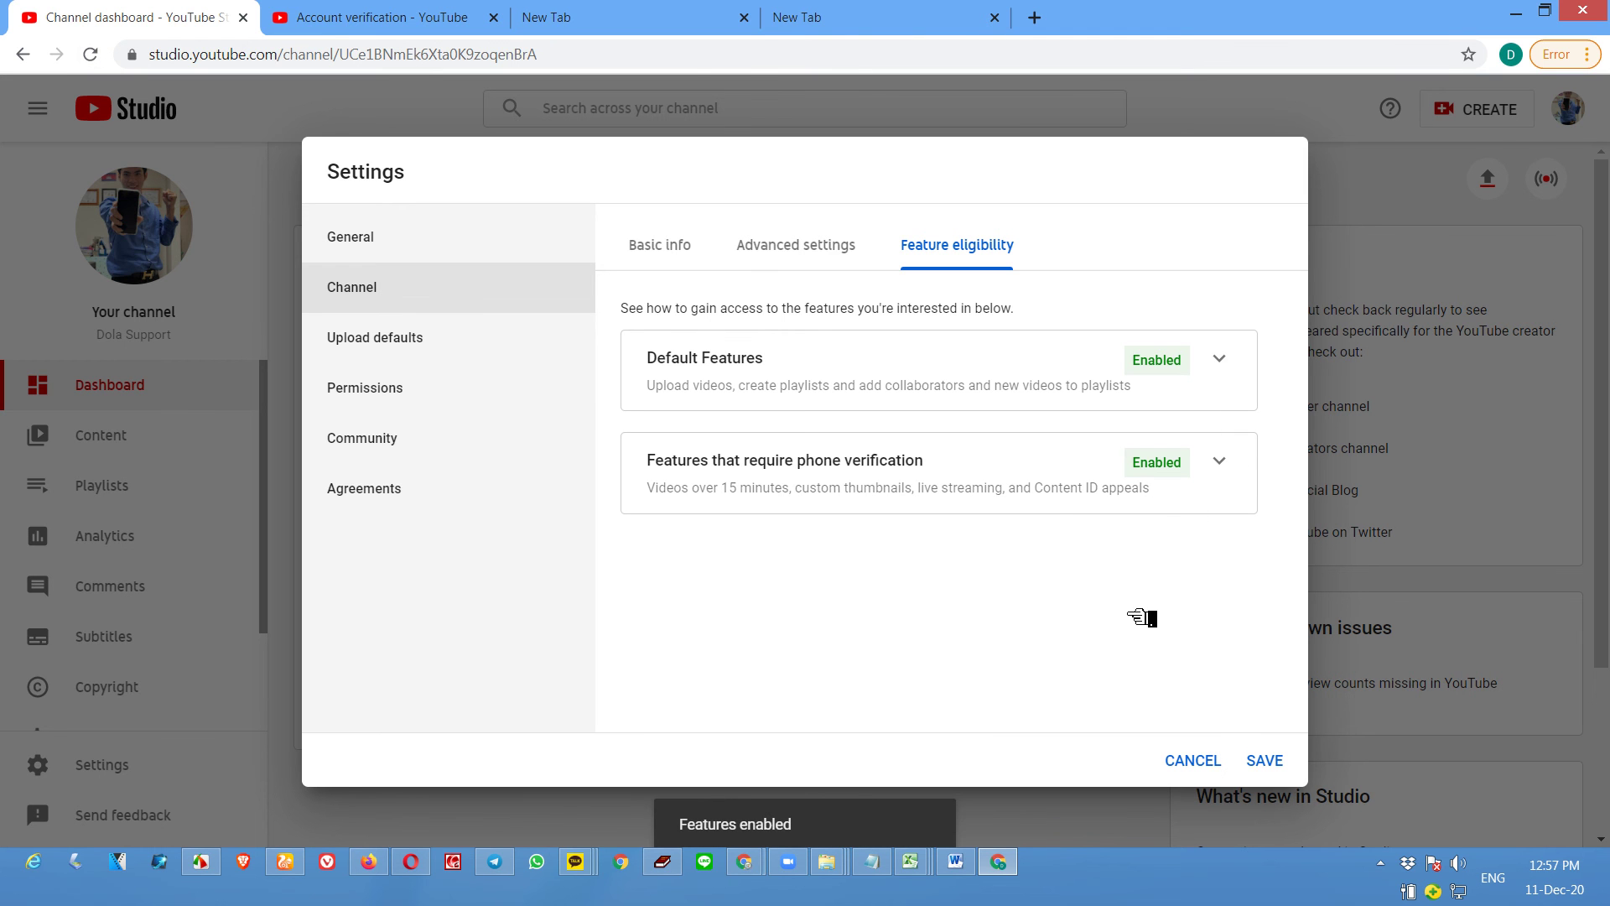
pyautogui.click(1219, 460)
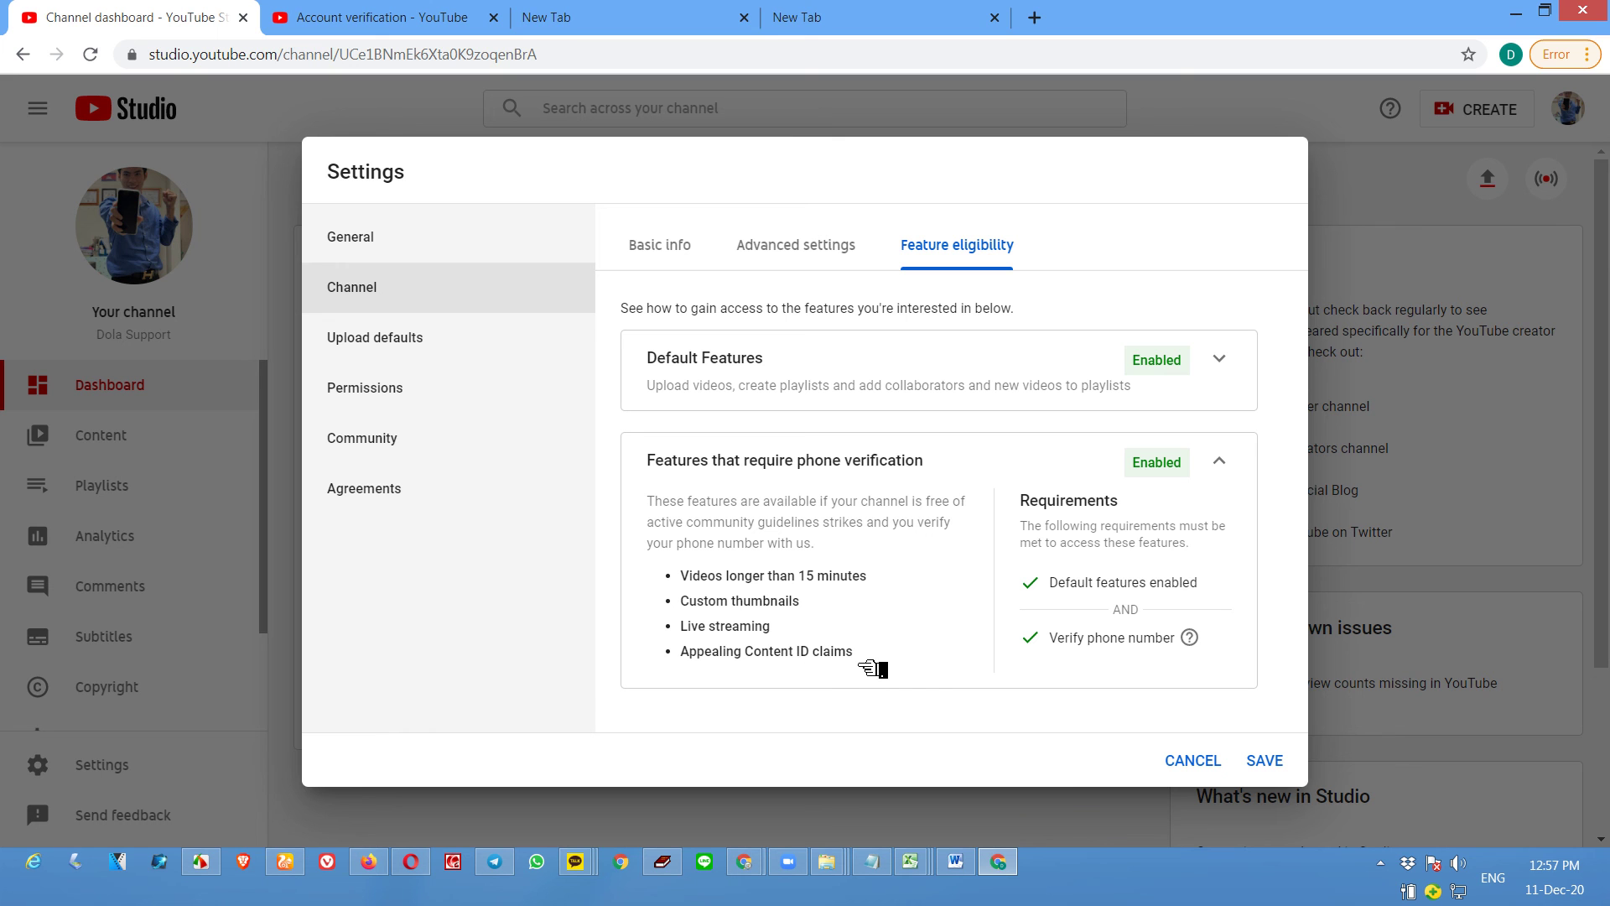
pyautogui.click(1219, 359)
pyautogui.click(800, 252)
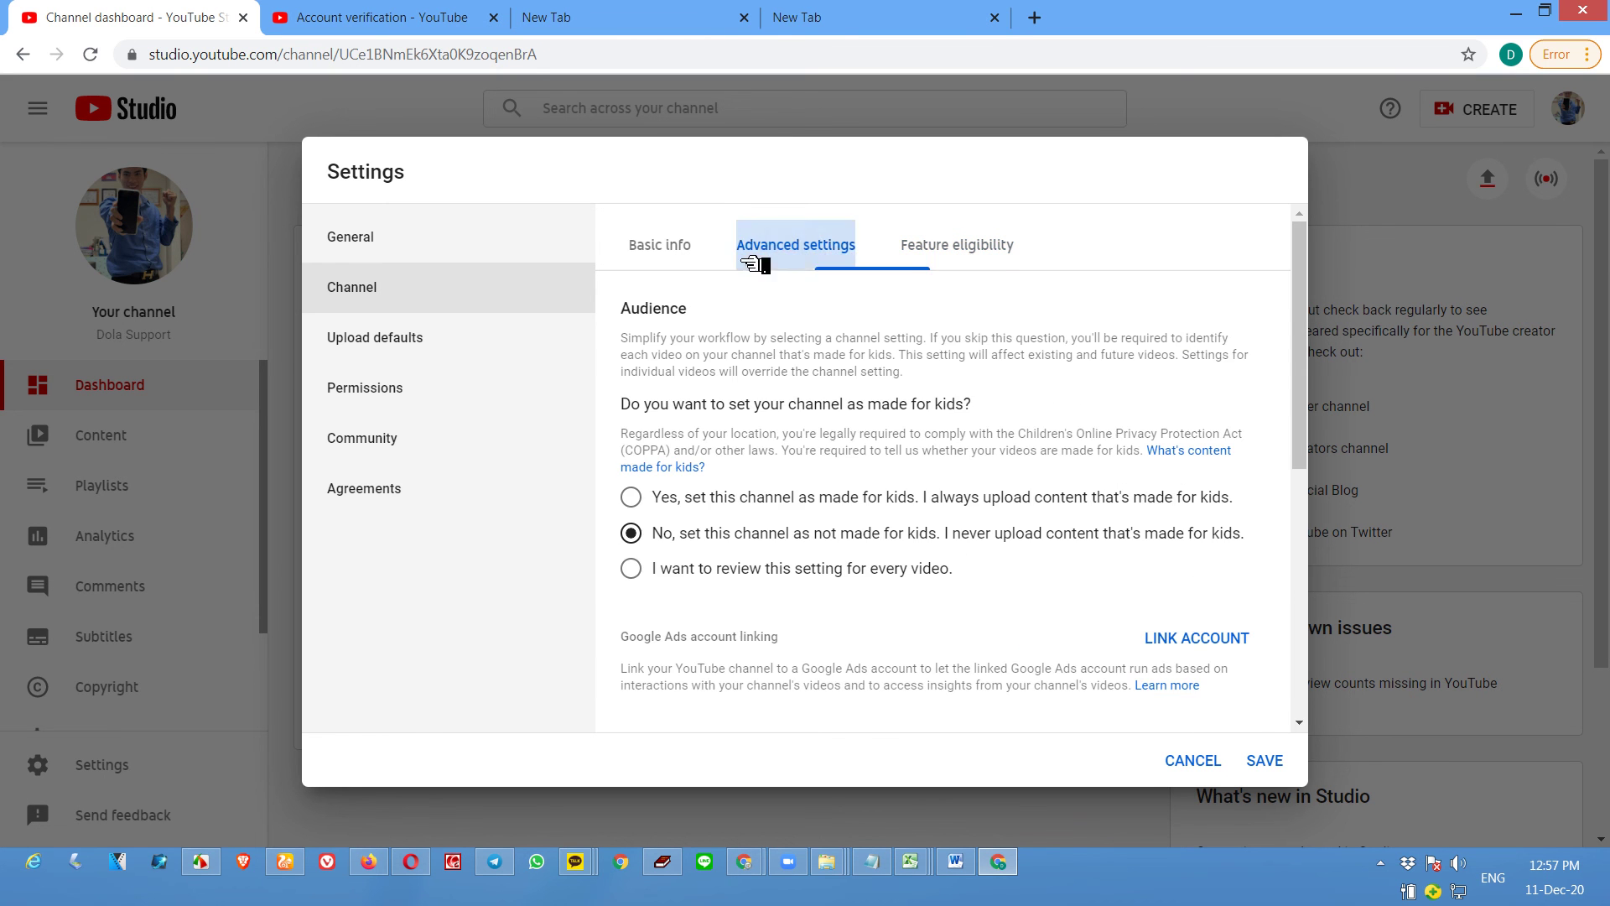
pyautogui.click(659, 252)
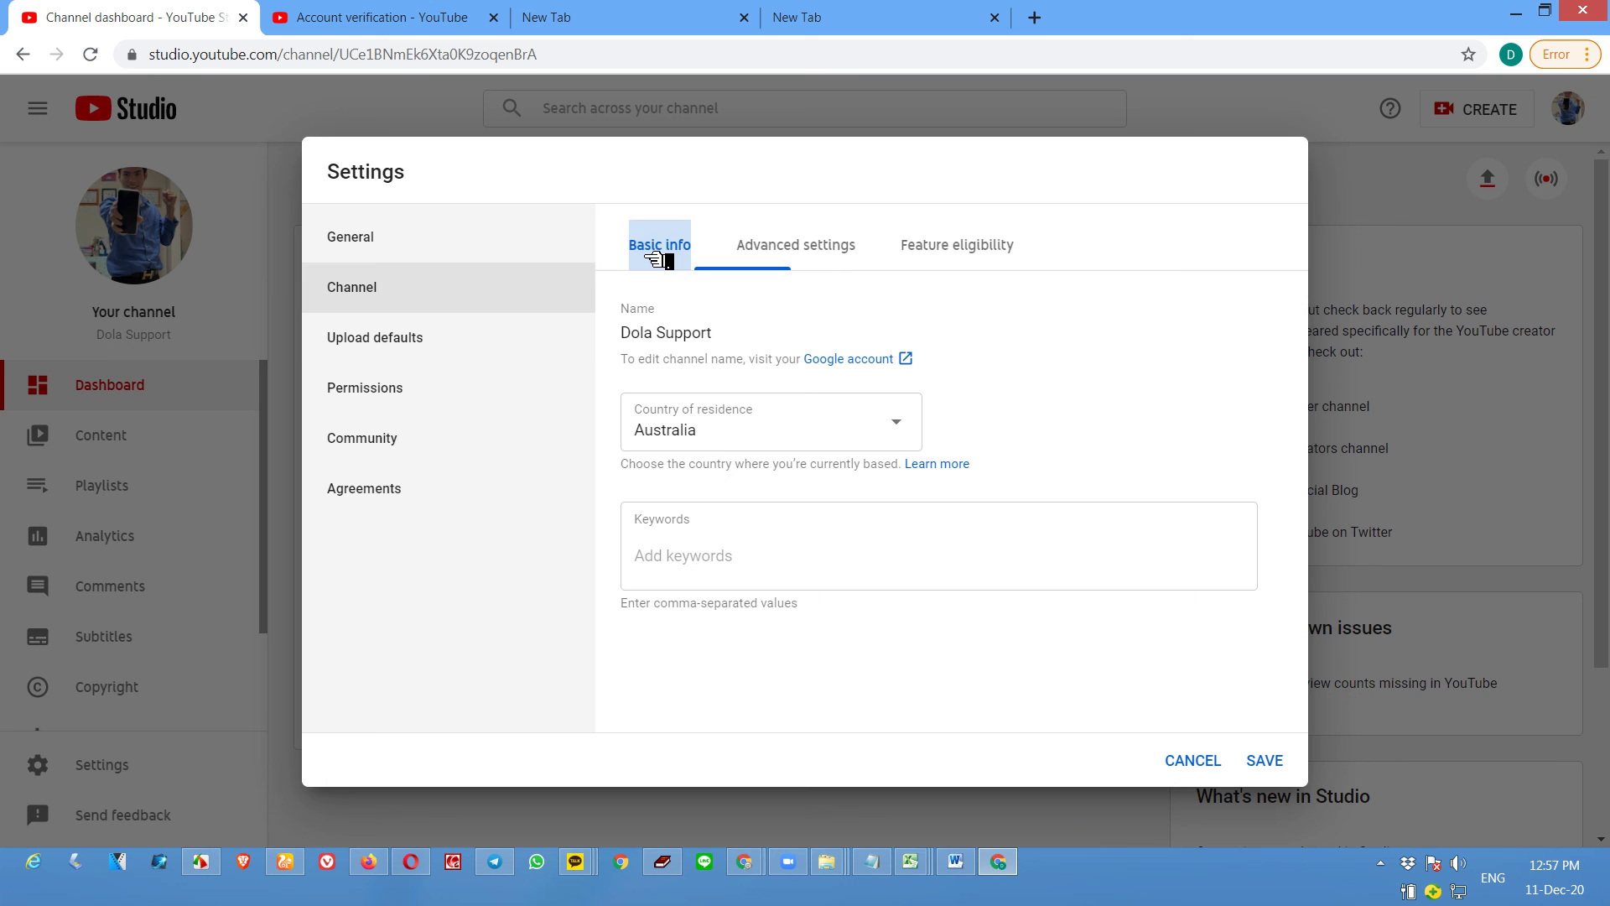
# Step: Set the default visibility for uploads to Public
pyautogui.click(467, 337)
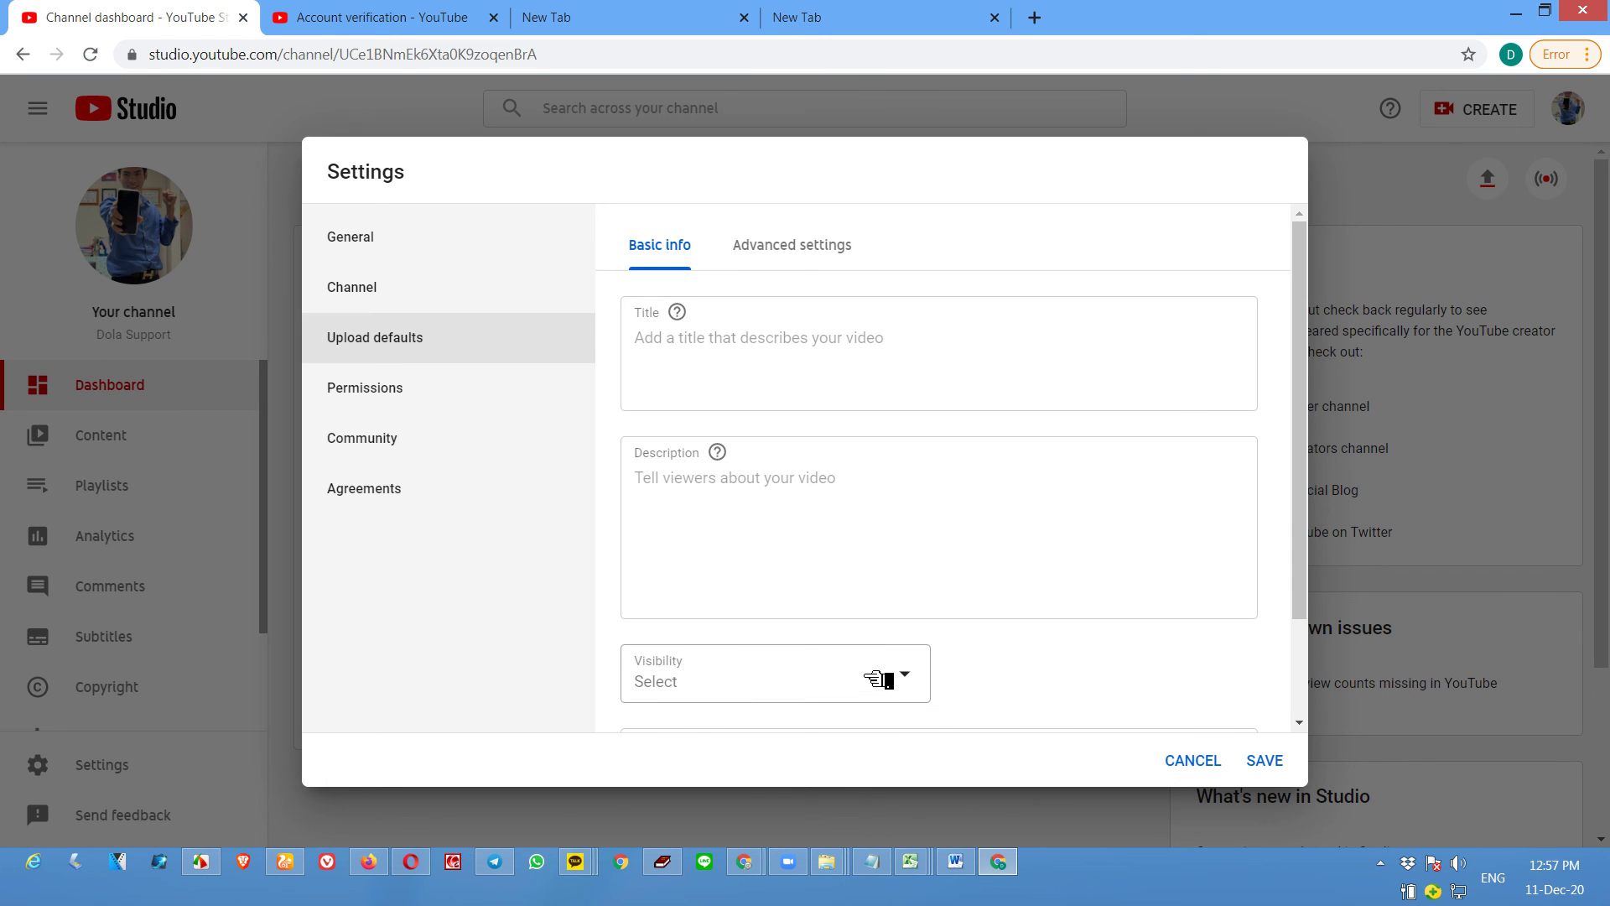
pyautogui.click(875, 671)
pyautogui.click(738, 668)
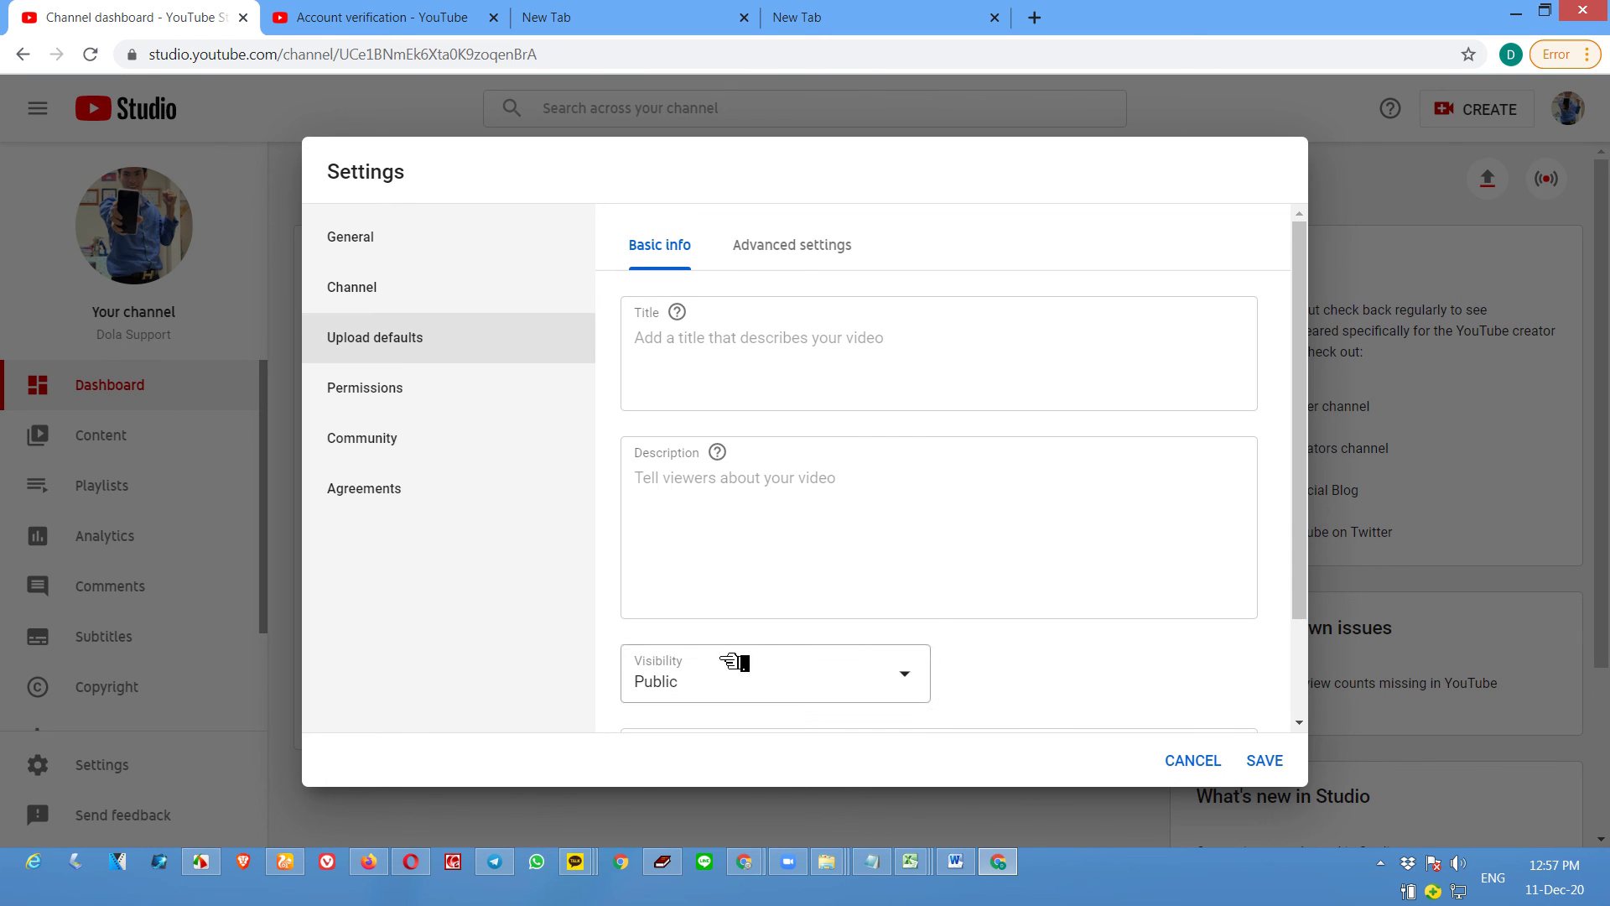
# Step: Set the default video category for uploads to Entertainment
pyautogui.click(788, 249)
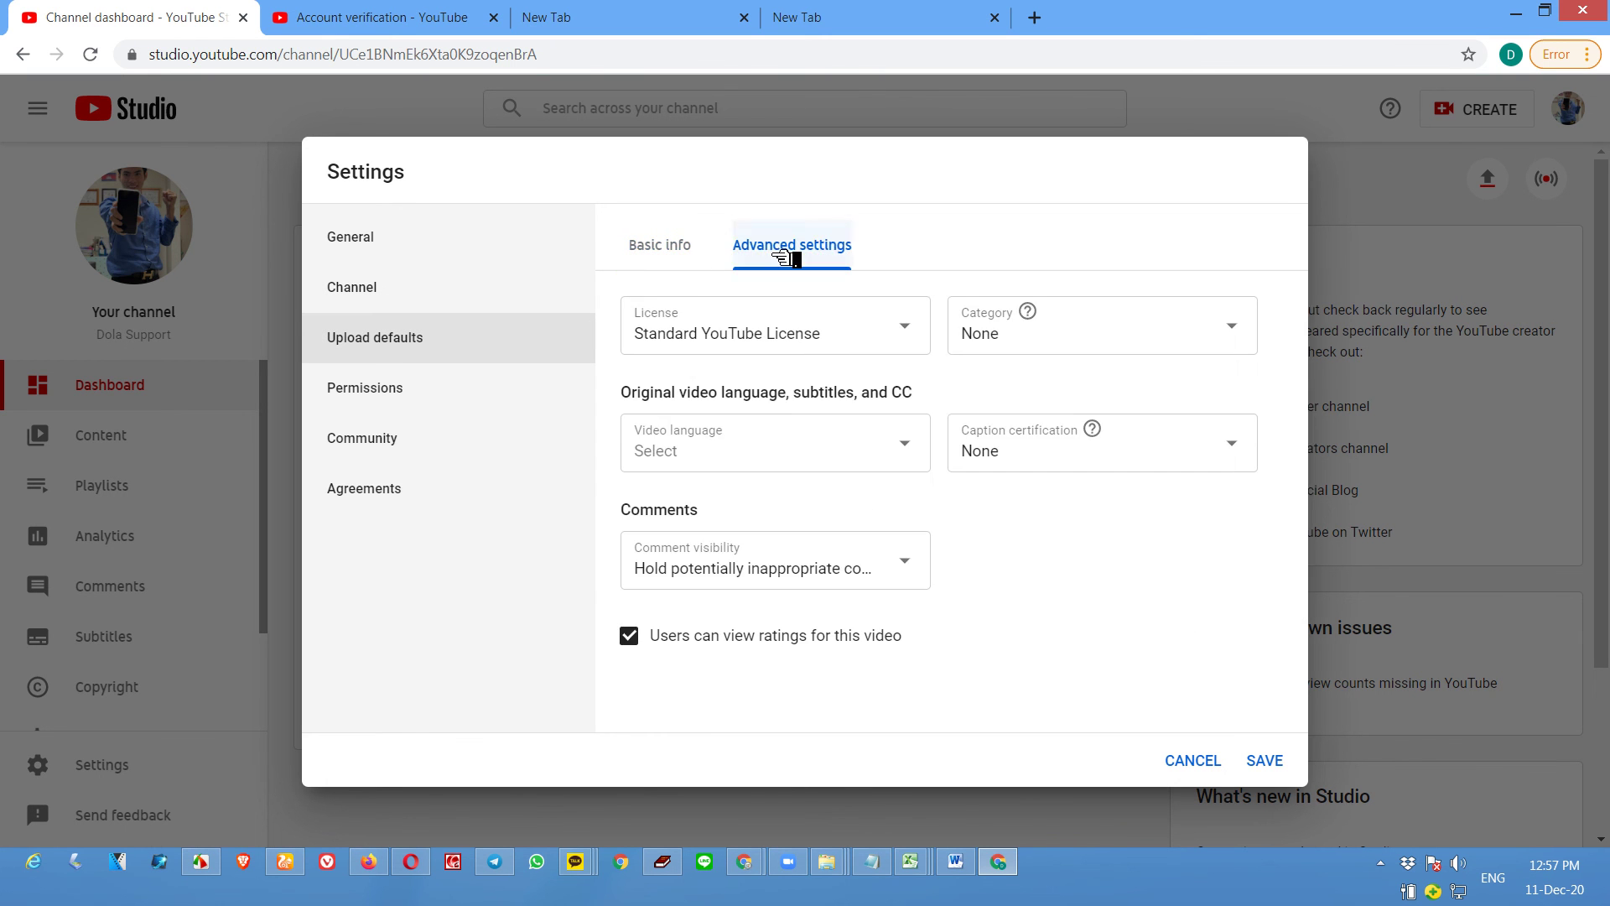
pyautogui.click(1165, 339)
pyautogui.moveTo(1253, 370); pyautogui.dragTo(1253, 421)
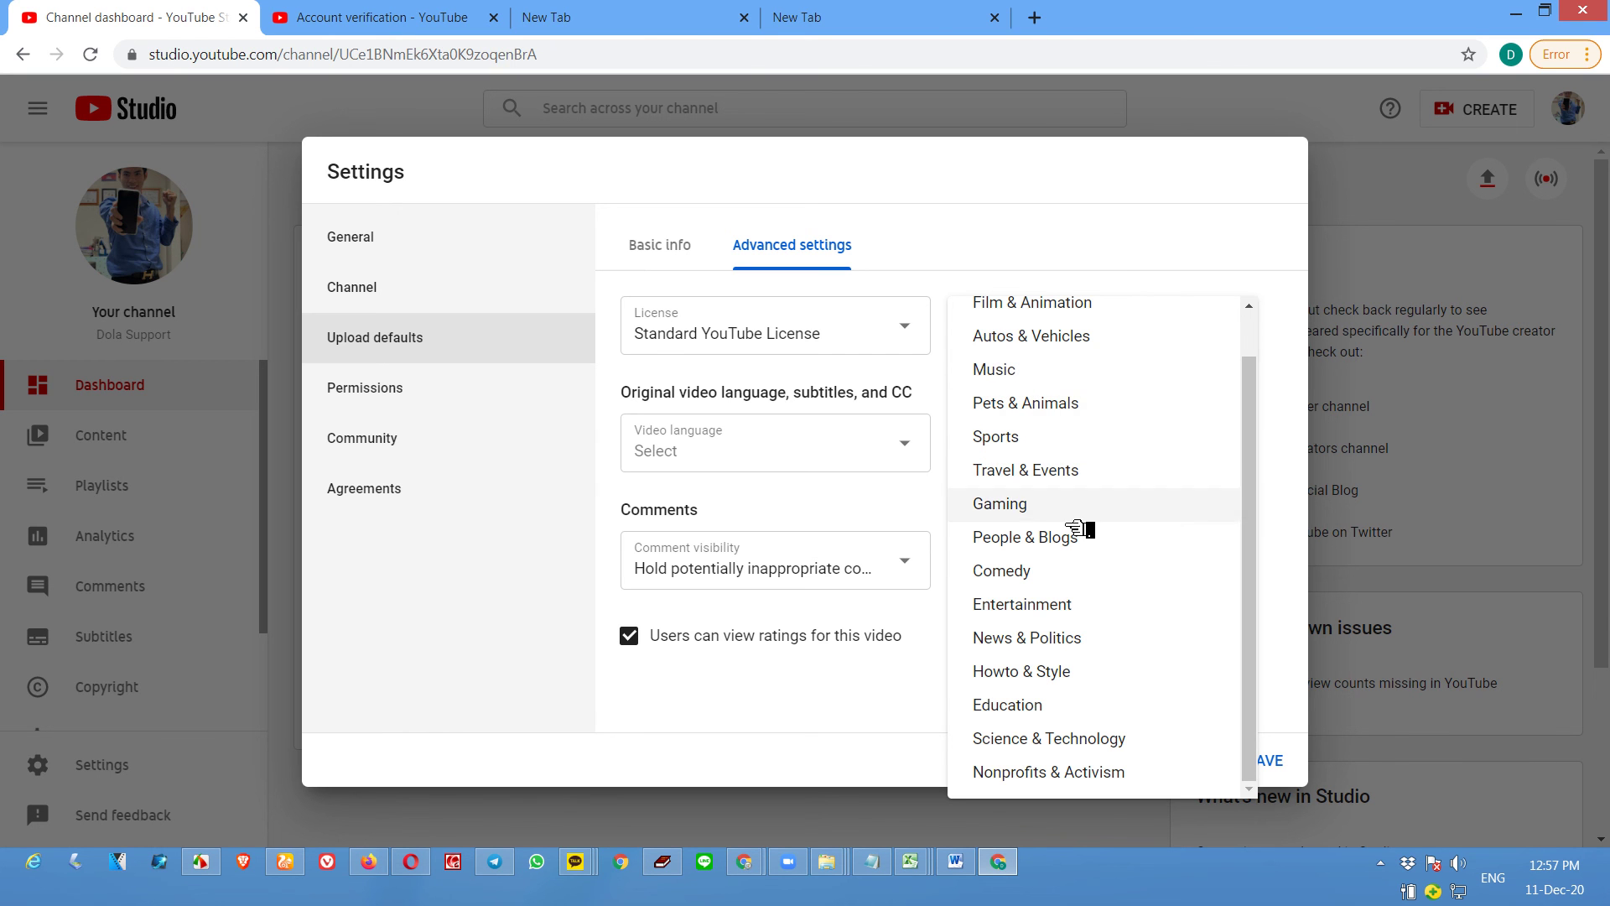
pyautogui.click(1080, 615)
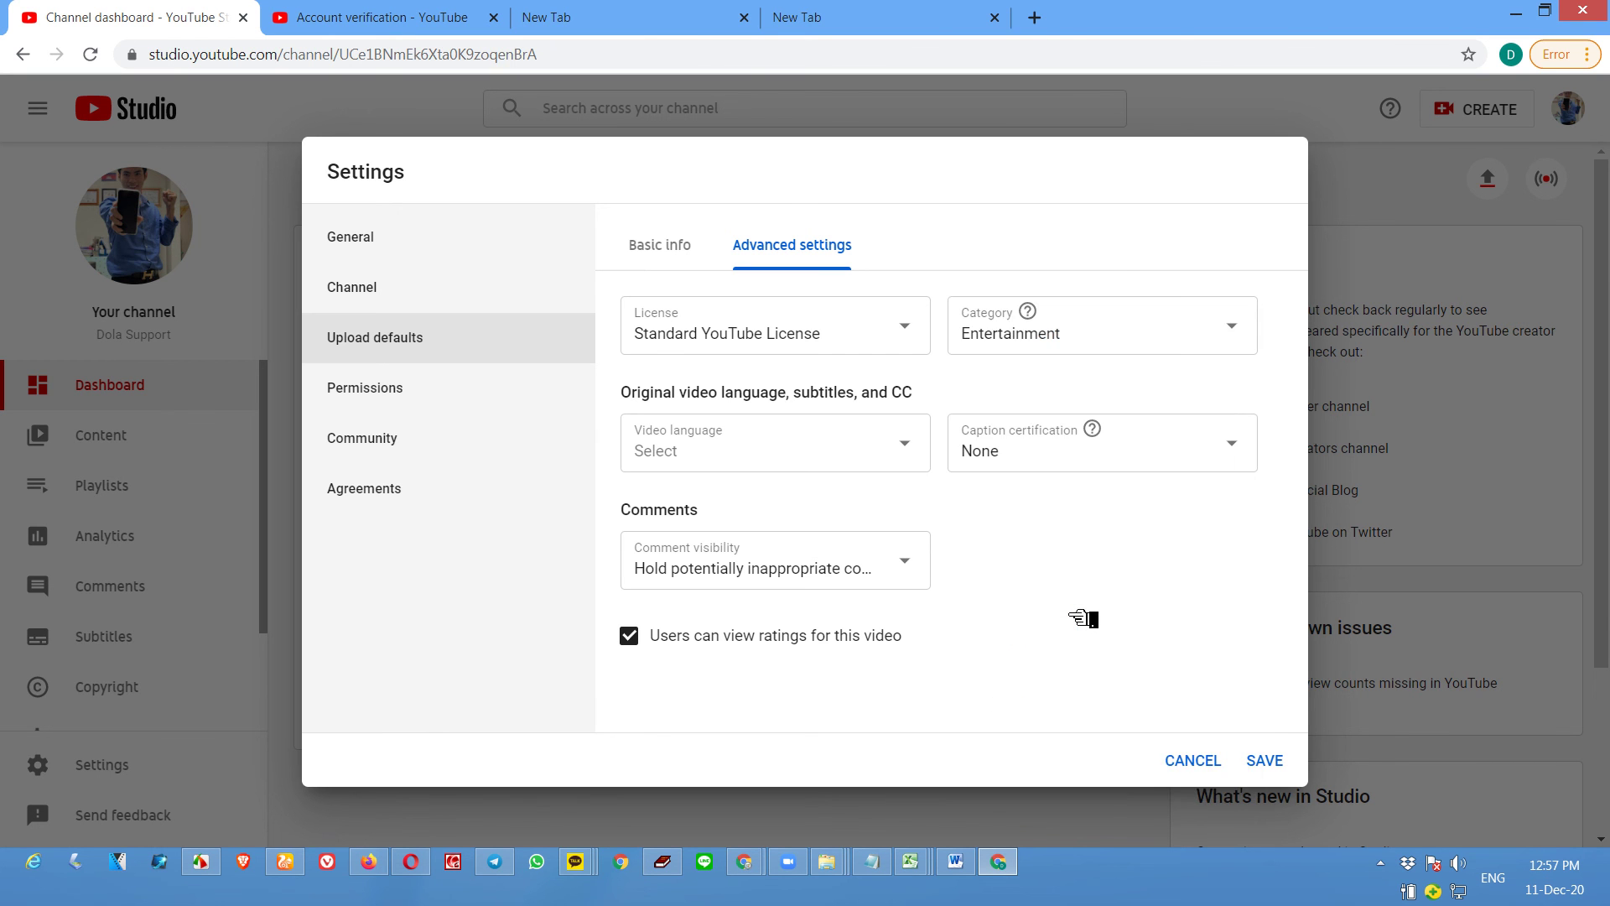
# Step: Set the default video language for uploads to English
pyautogui.click(927, 461)
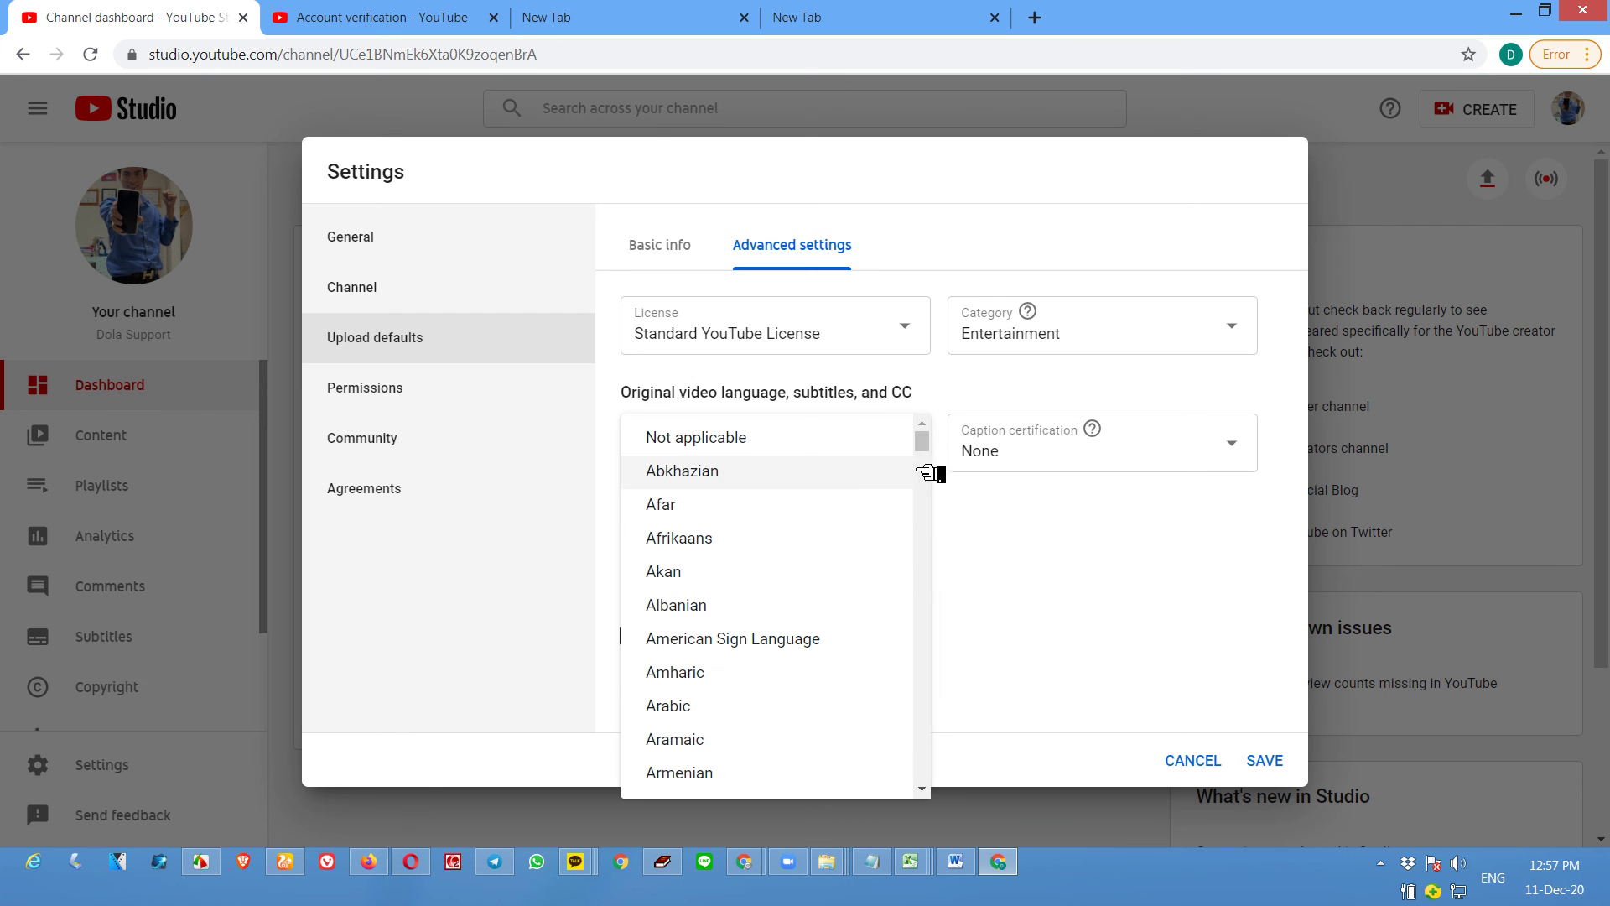
pyautogui.moveTo(925, 442); pyautogui.dragTo(941, 530)
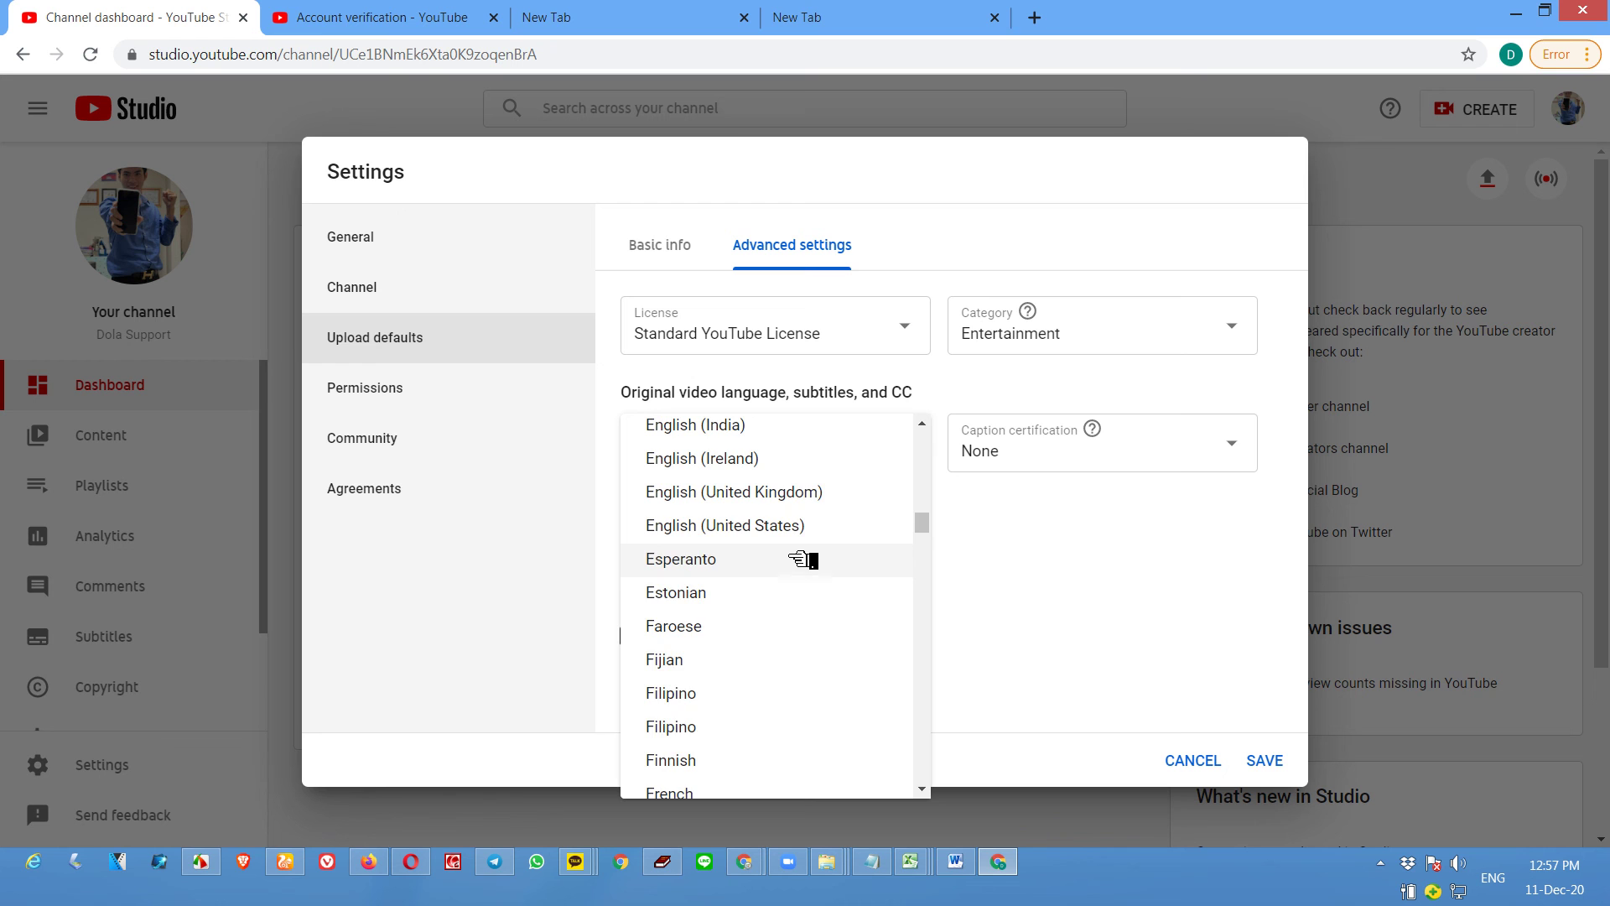
pyautogui.scroll(1, 797, 557)
pyautogui.click(738, 463)
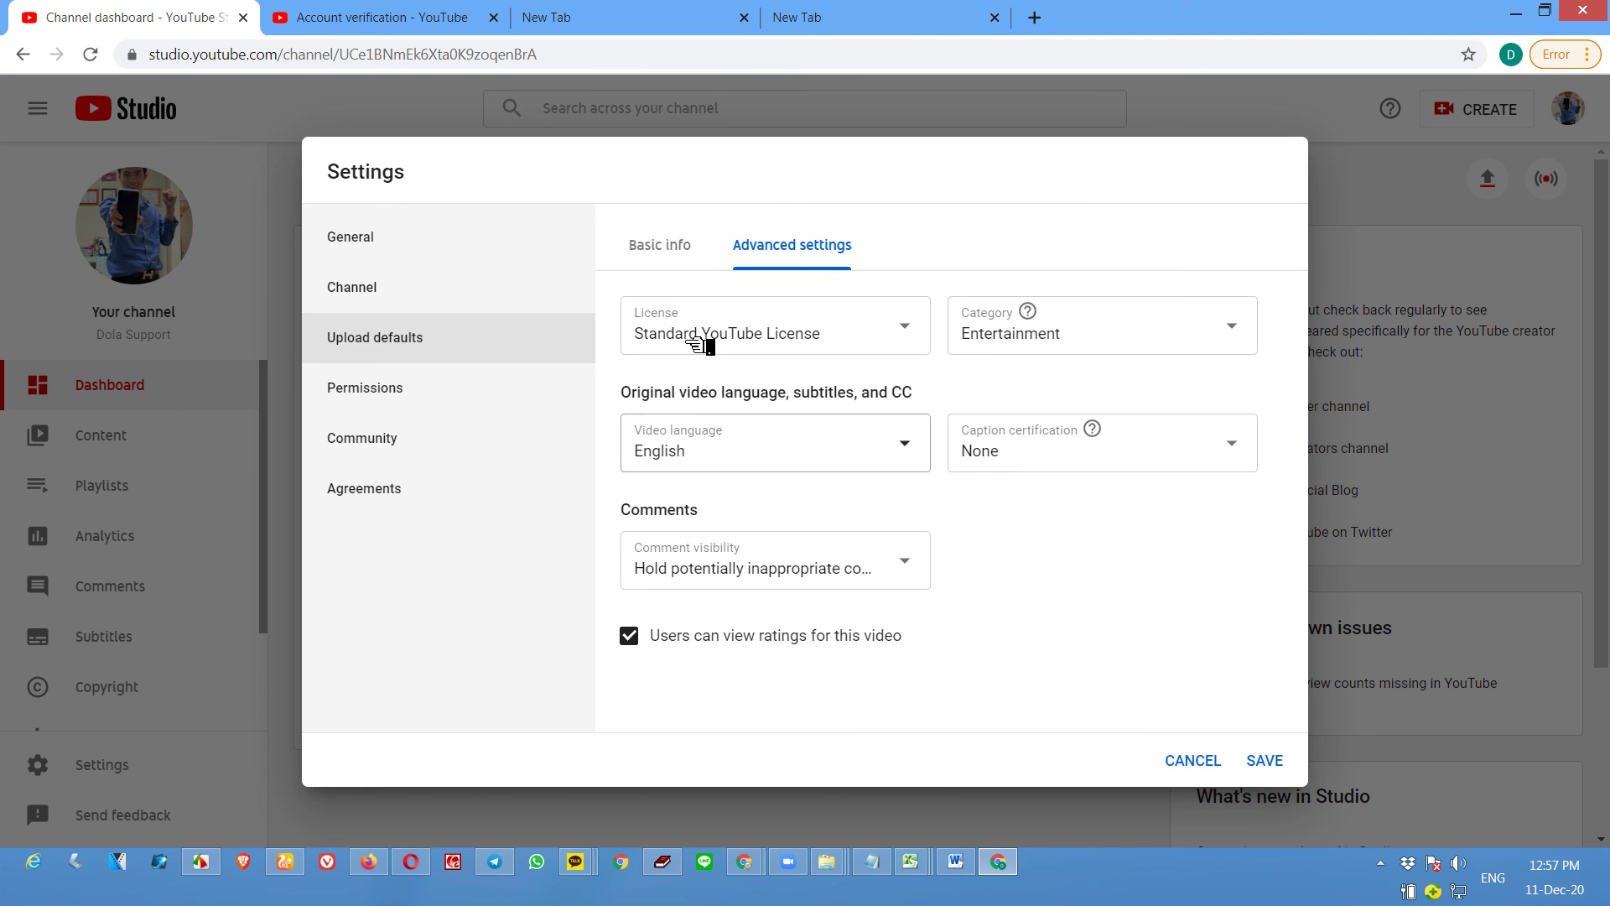
# Step: Review the basic upload defaults including the tags, and look over the channel's permissions and community settings
pyautogui.moveTo(615, 280); pyautogui.dragTo(642, 265)
pyautogui.click(642, 265)
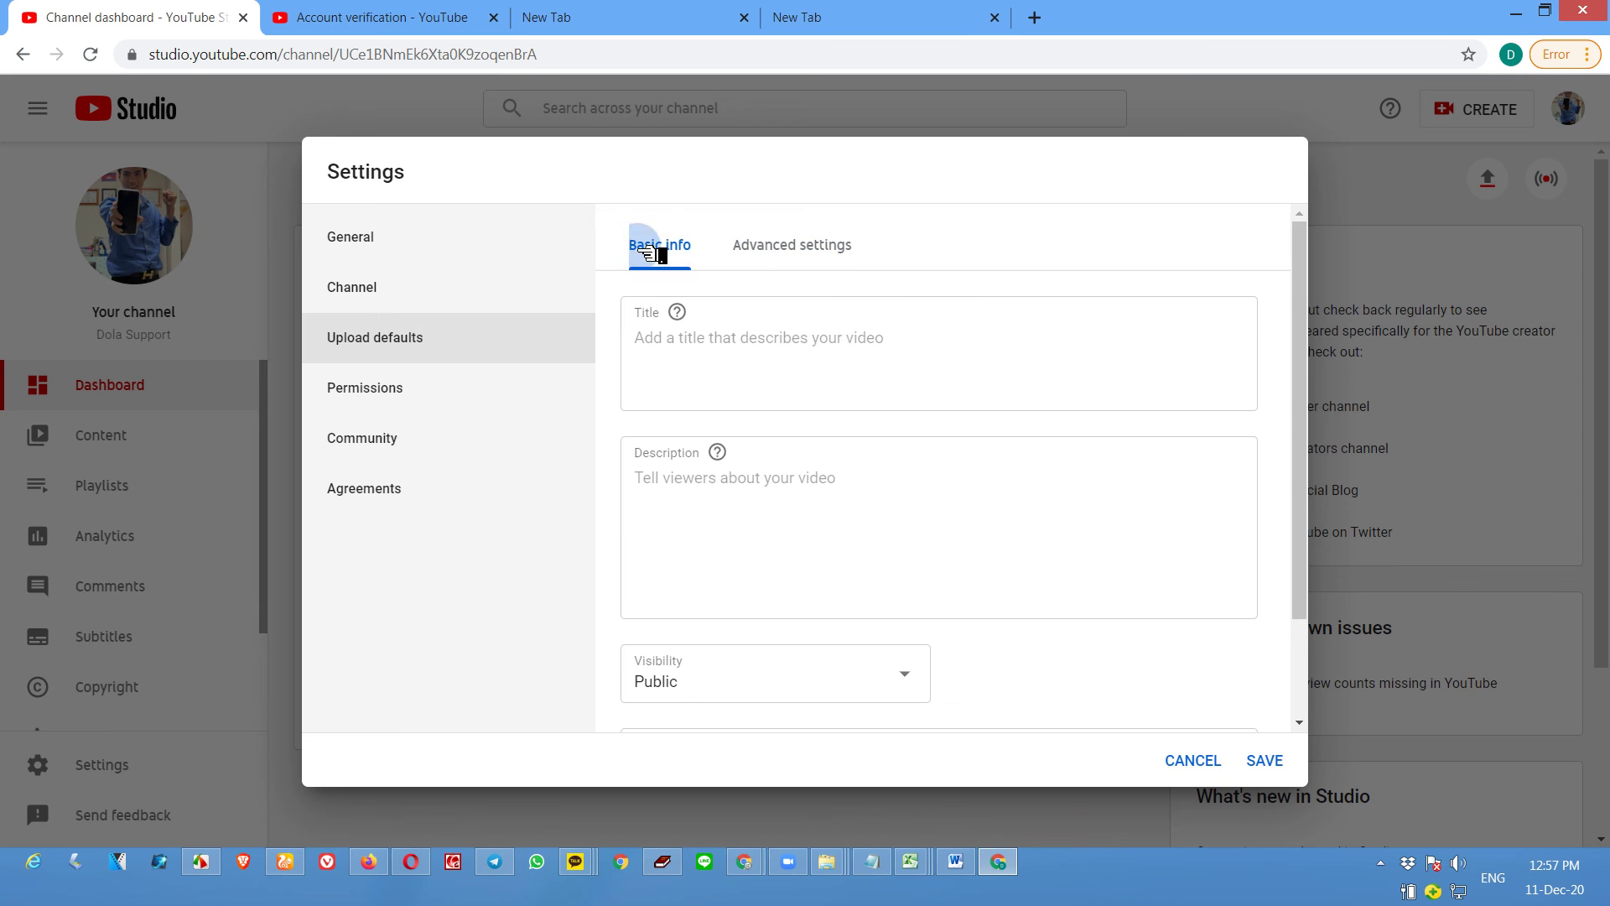
pyautogui.scroll(-2, 922, 436)
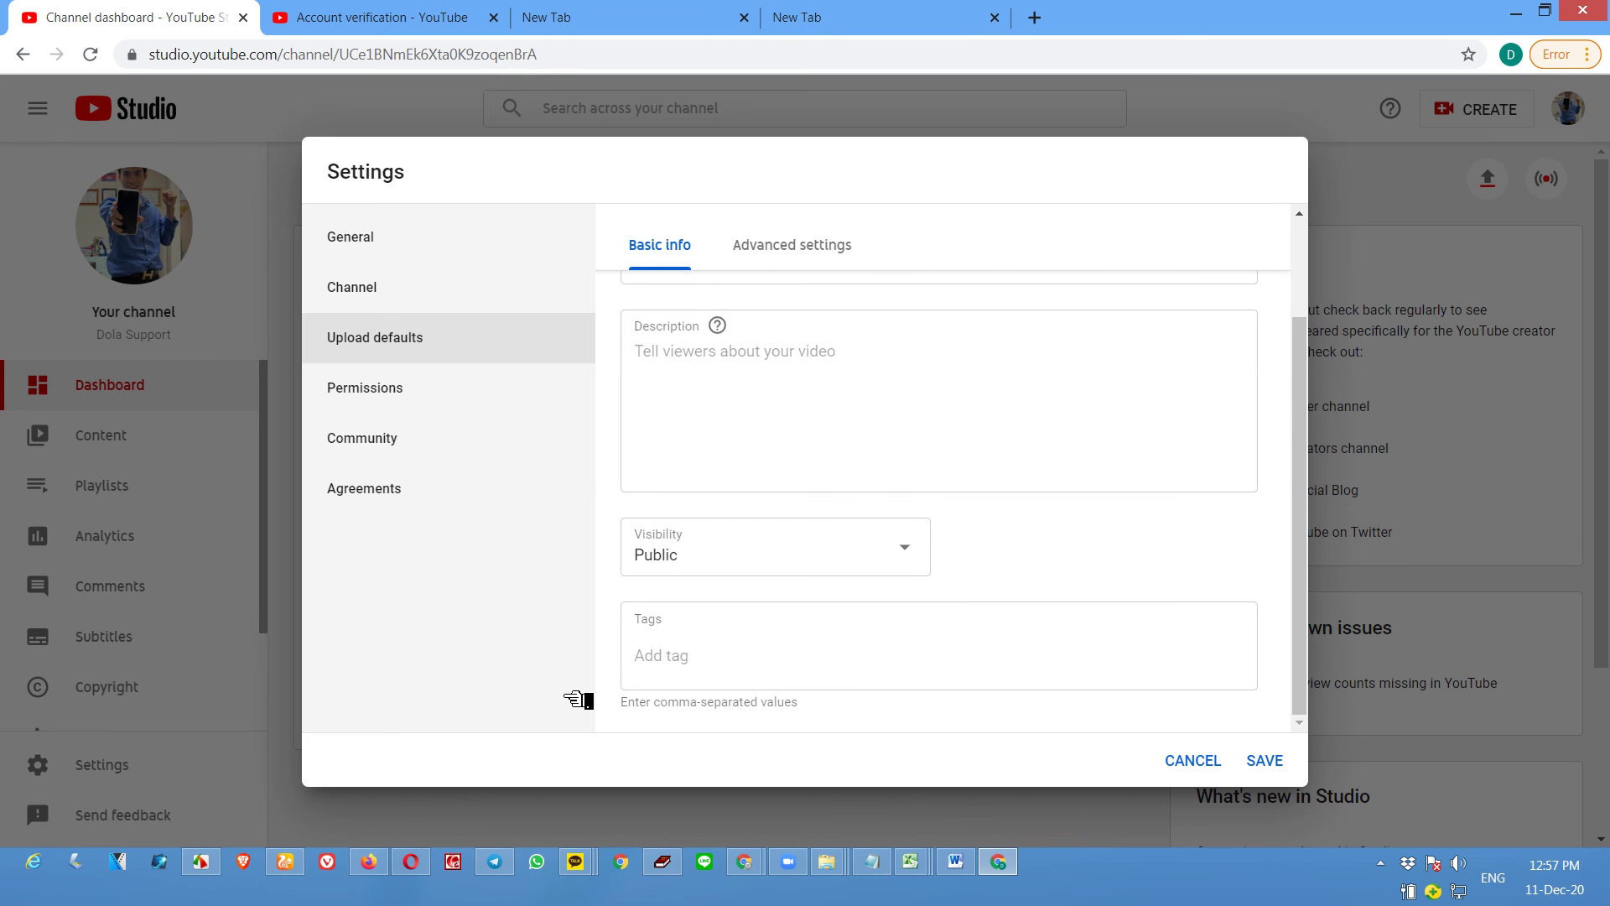
pyautogui.click(712, 664)
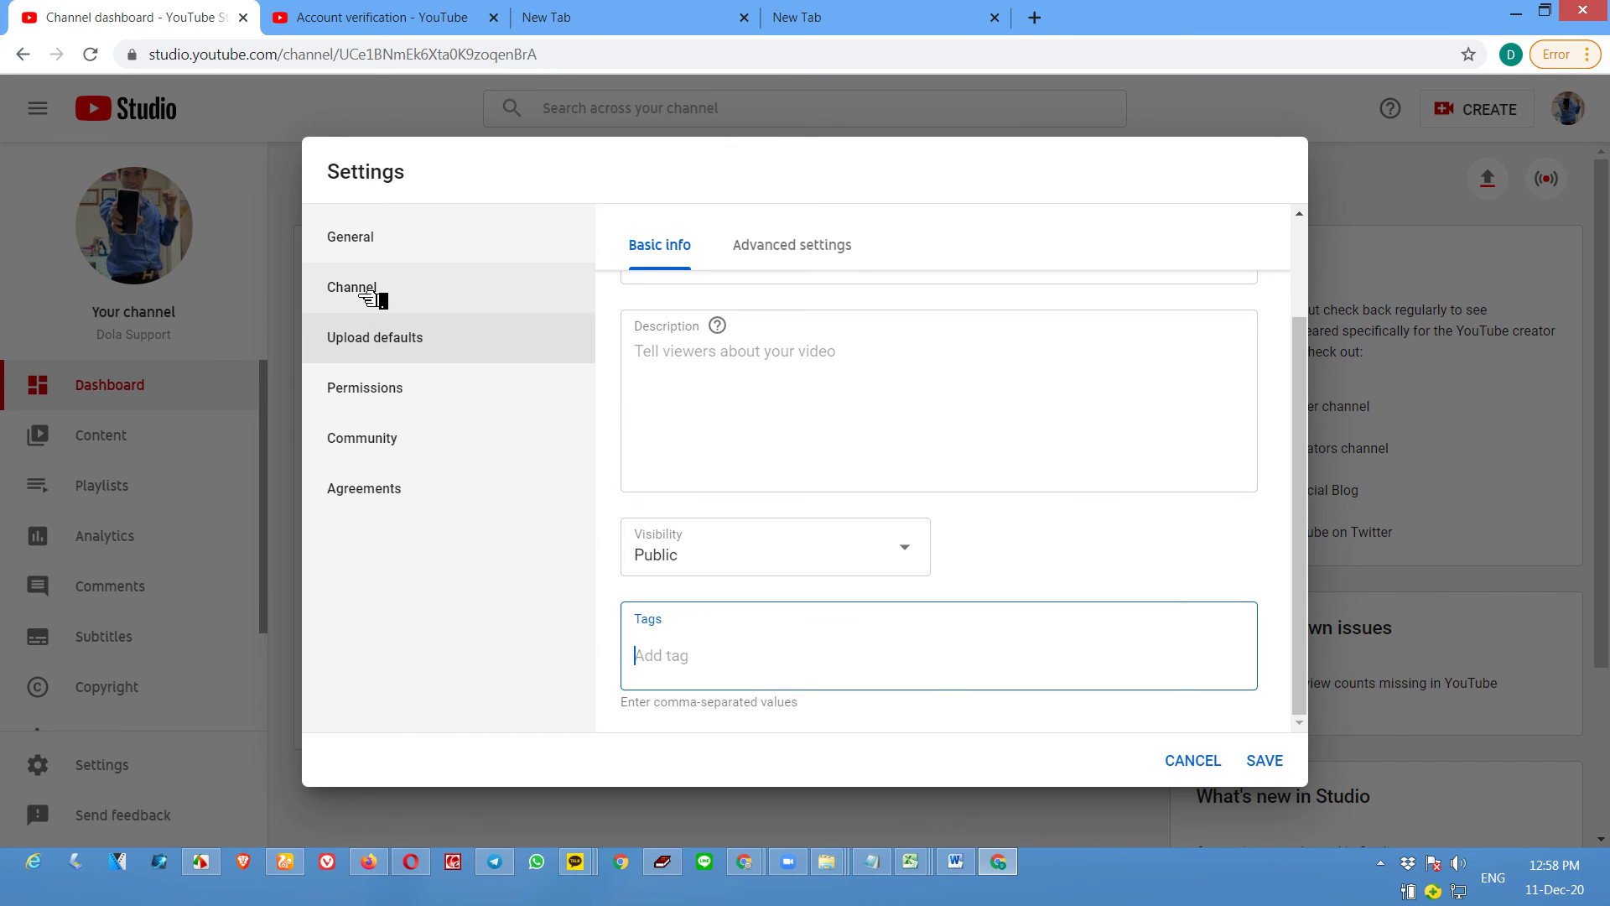
pyautogui.click(382, 391)
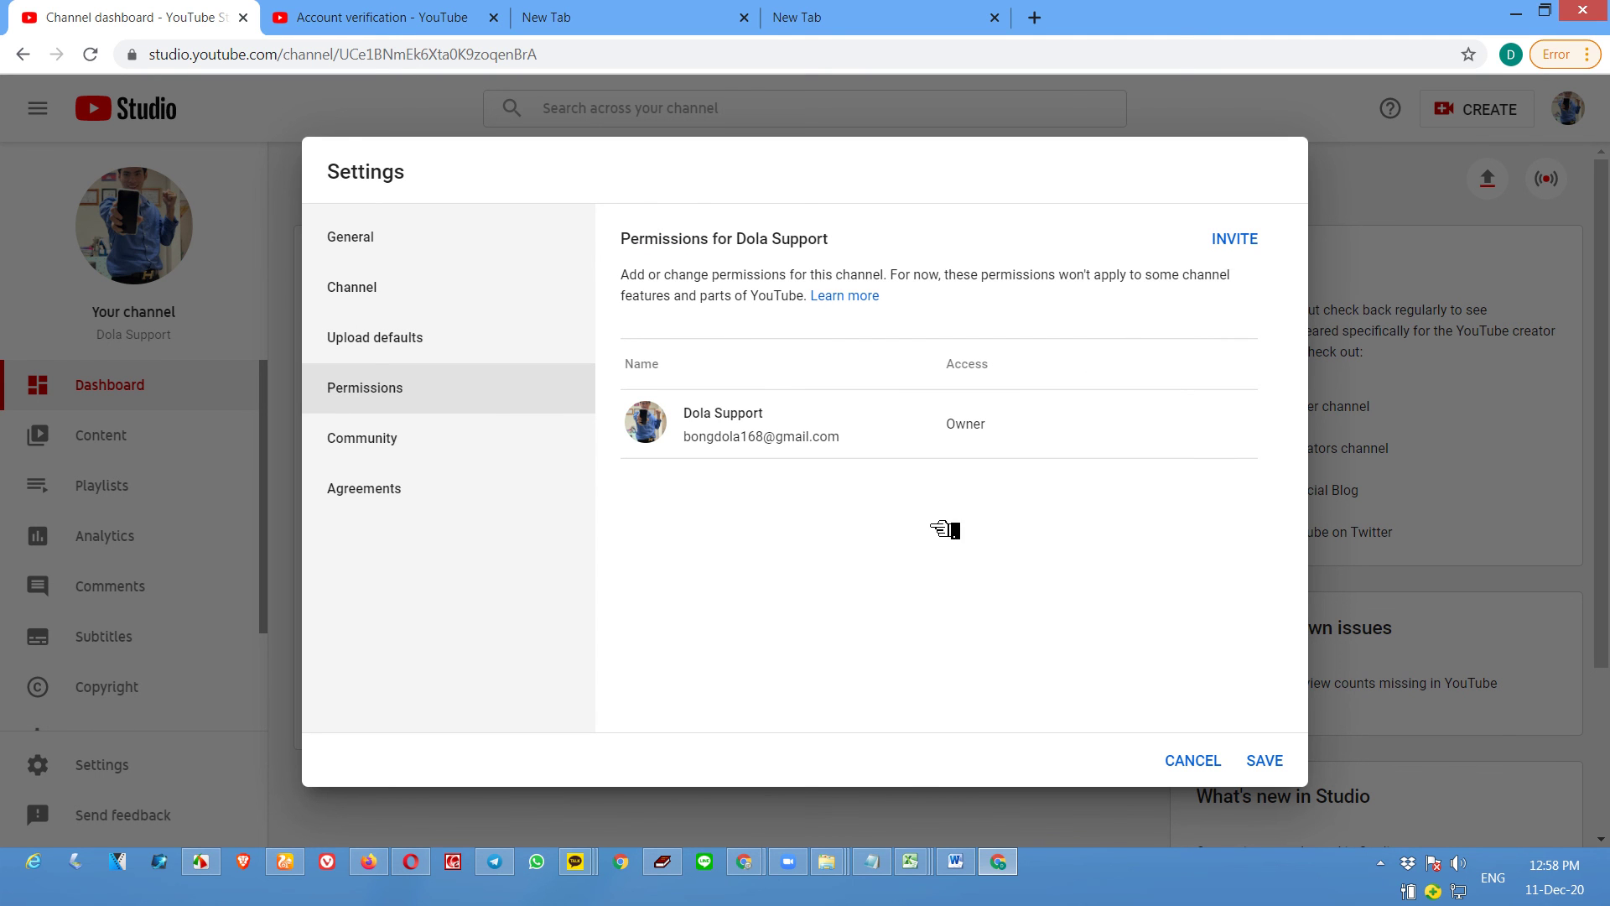
pyautogui.click(374, 442)
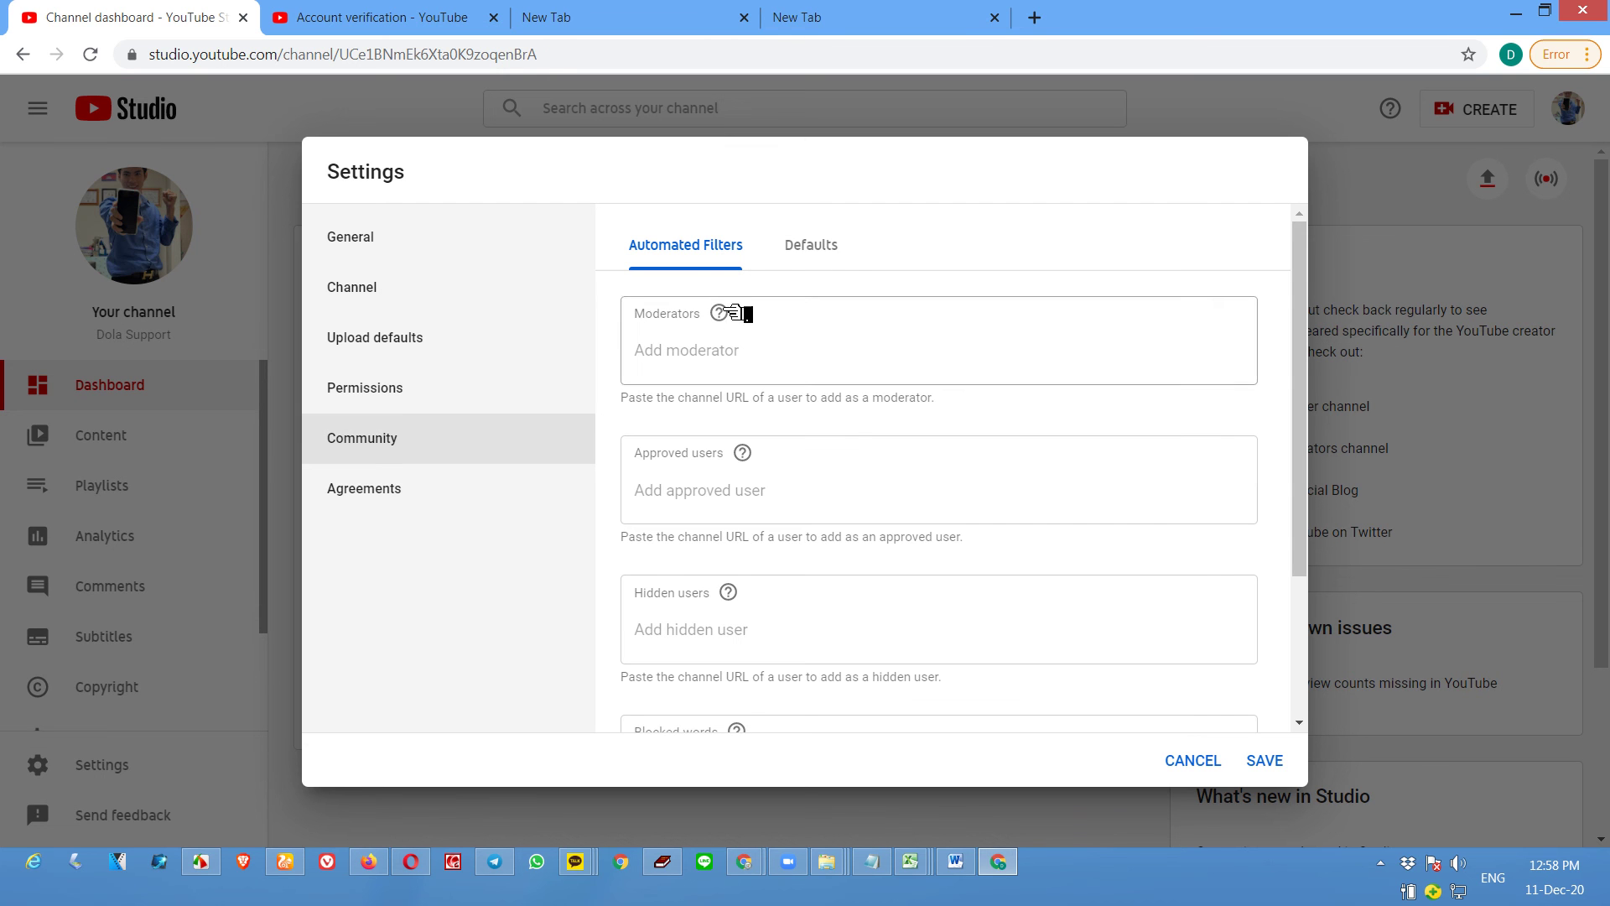
# Step: Add "sub 4 sub", "សាប់ផង" and "ជាវផង" as blocked words in the community automated filters
pyautogui.scroll(-3, 942, 327)
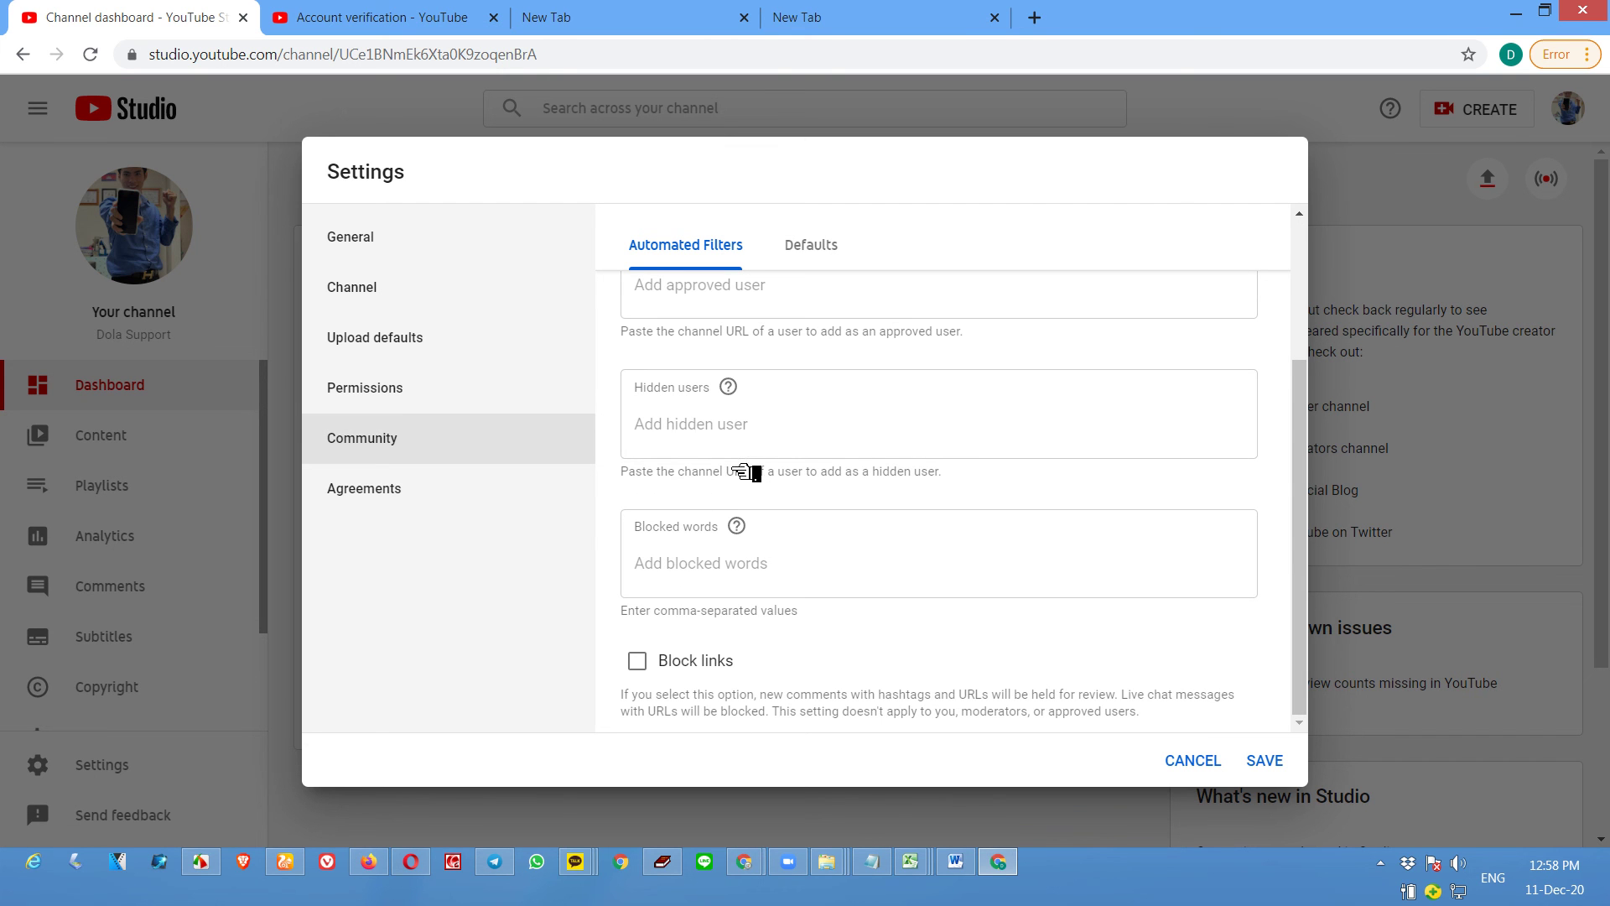
pyautogui.click(721, 564)
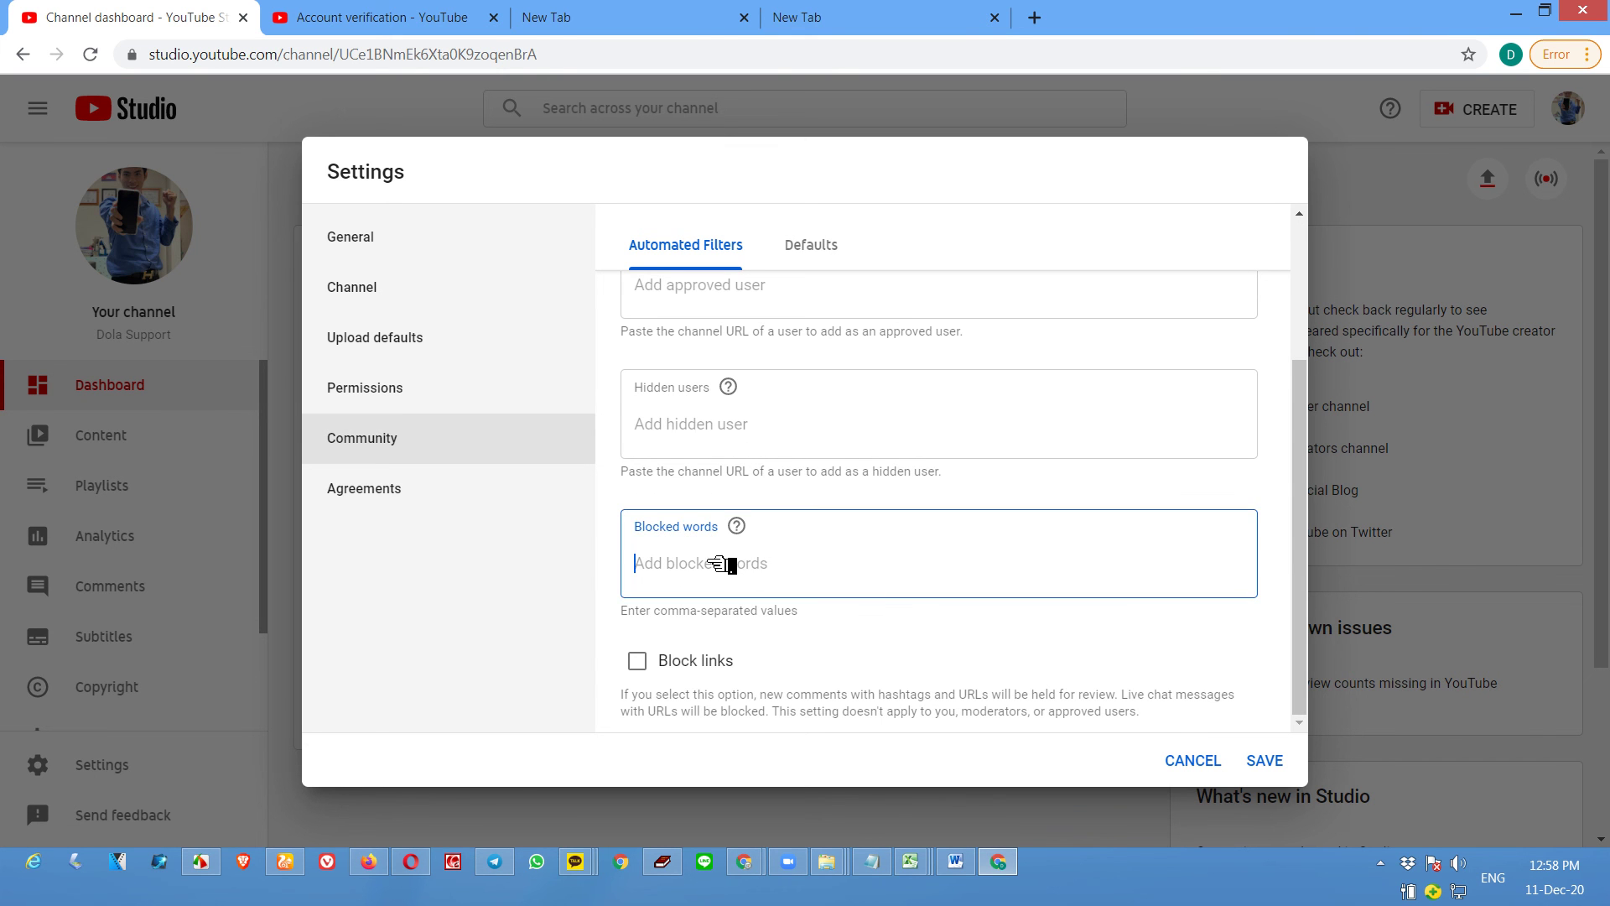
pyautogui.write('sub 4 sub')
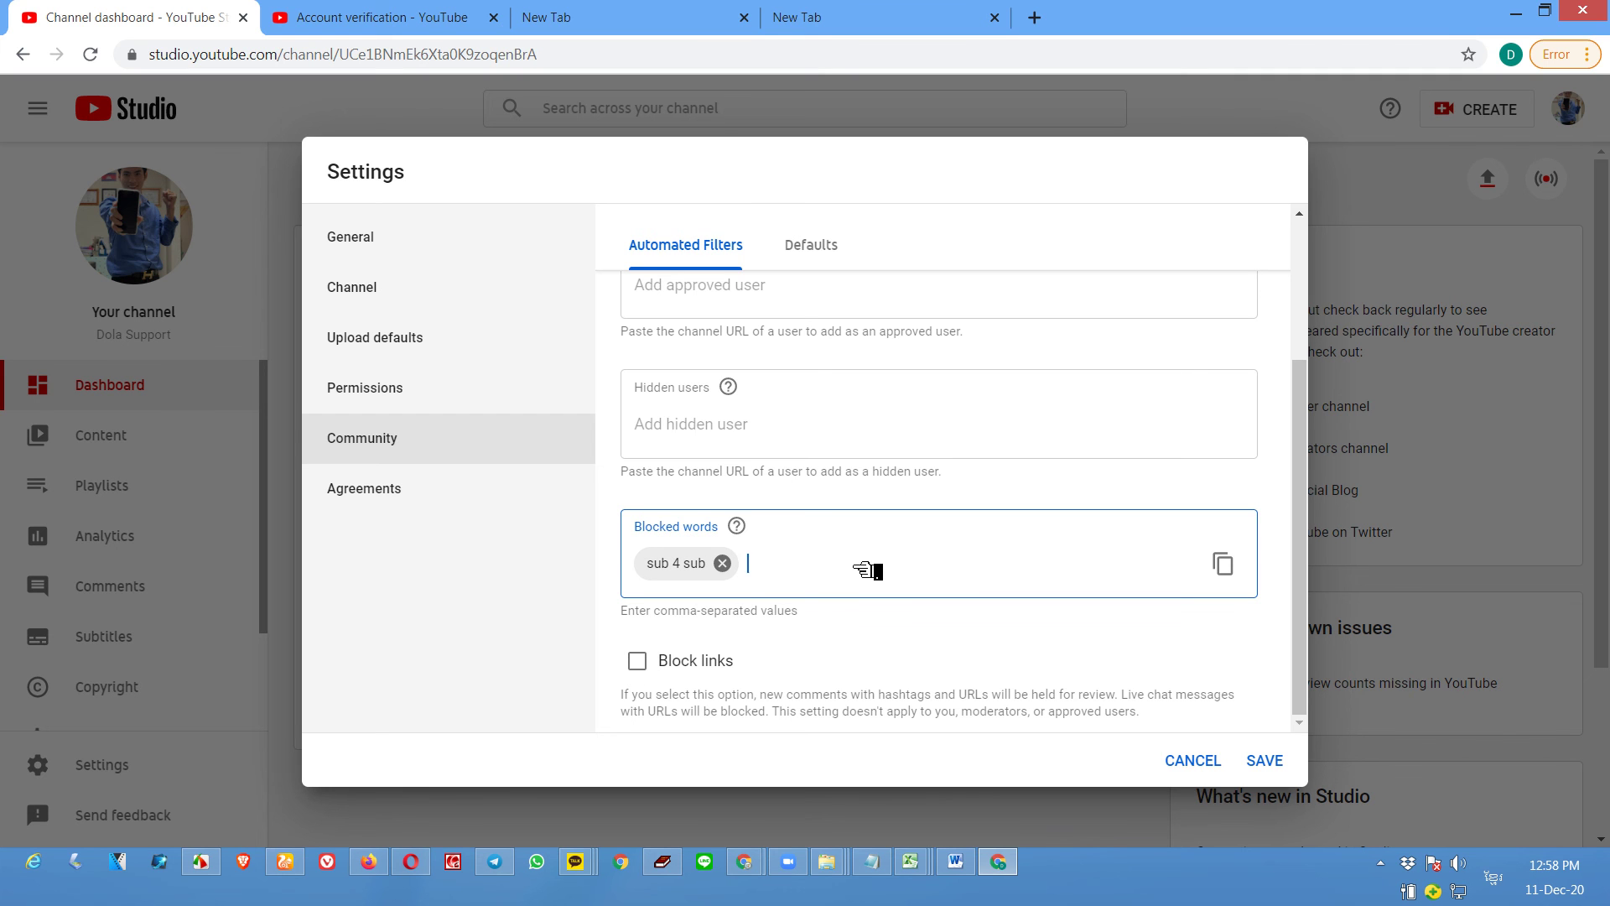
pyautogui.write(',សាប់ផង,')
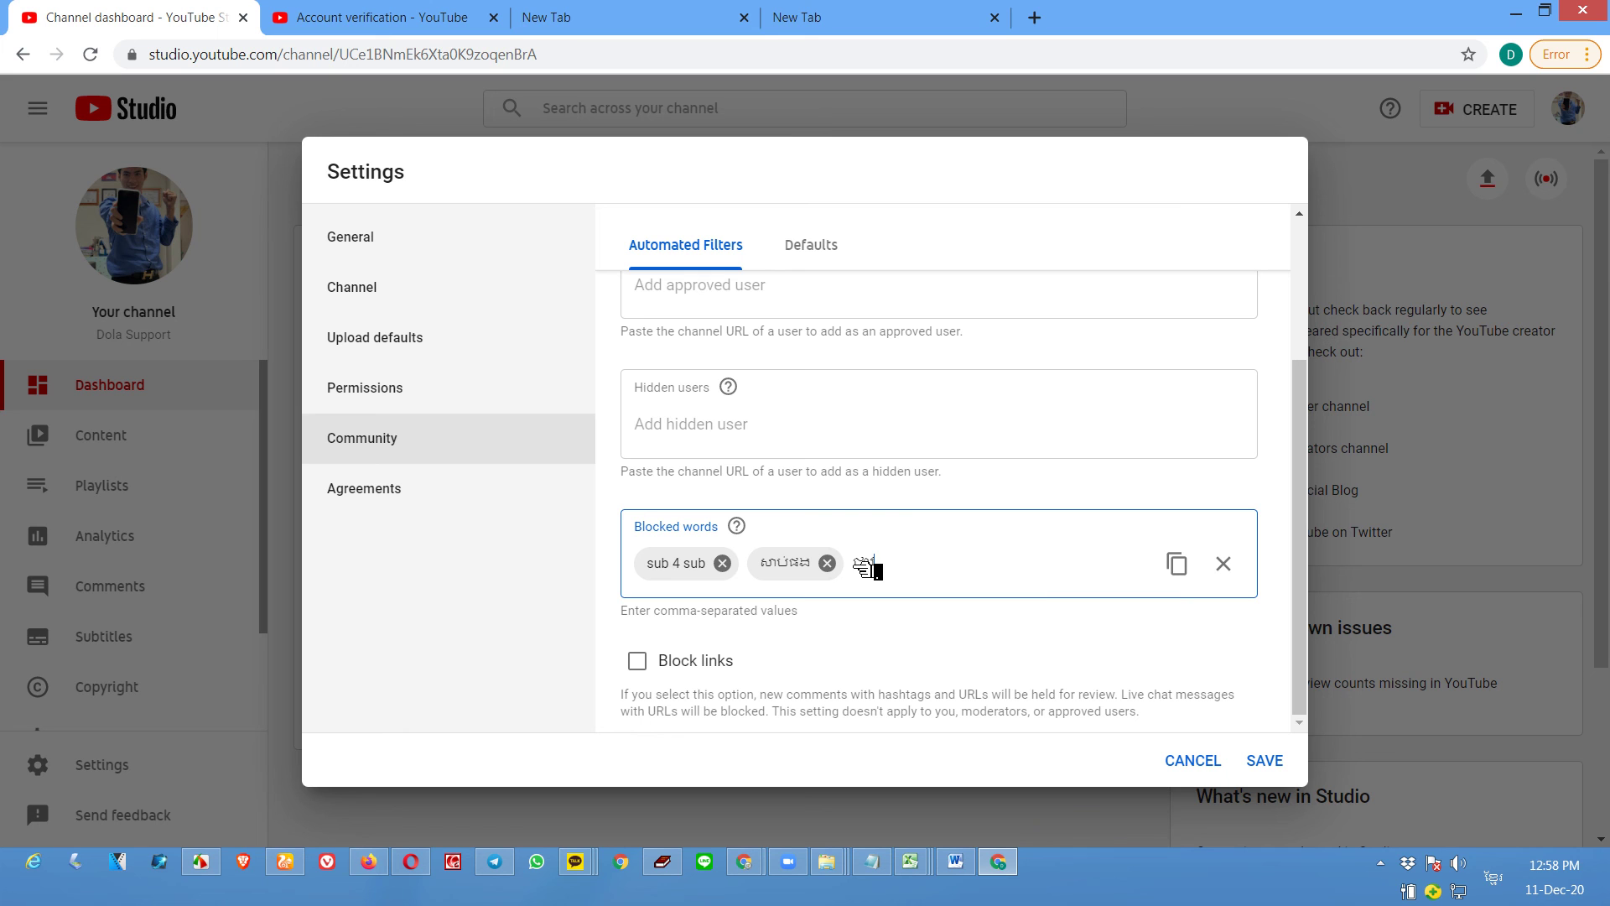
pyautogui.write('ជាវផង,')
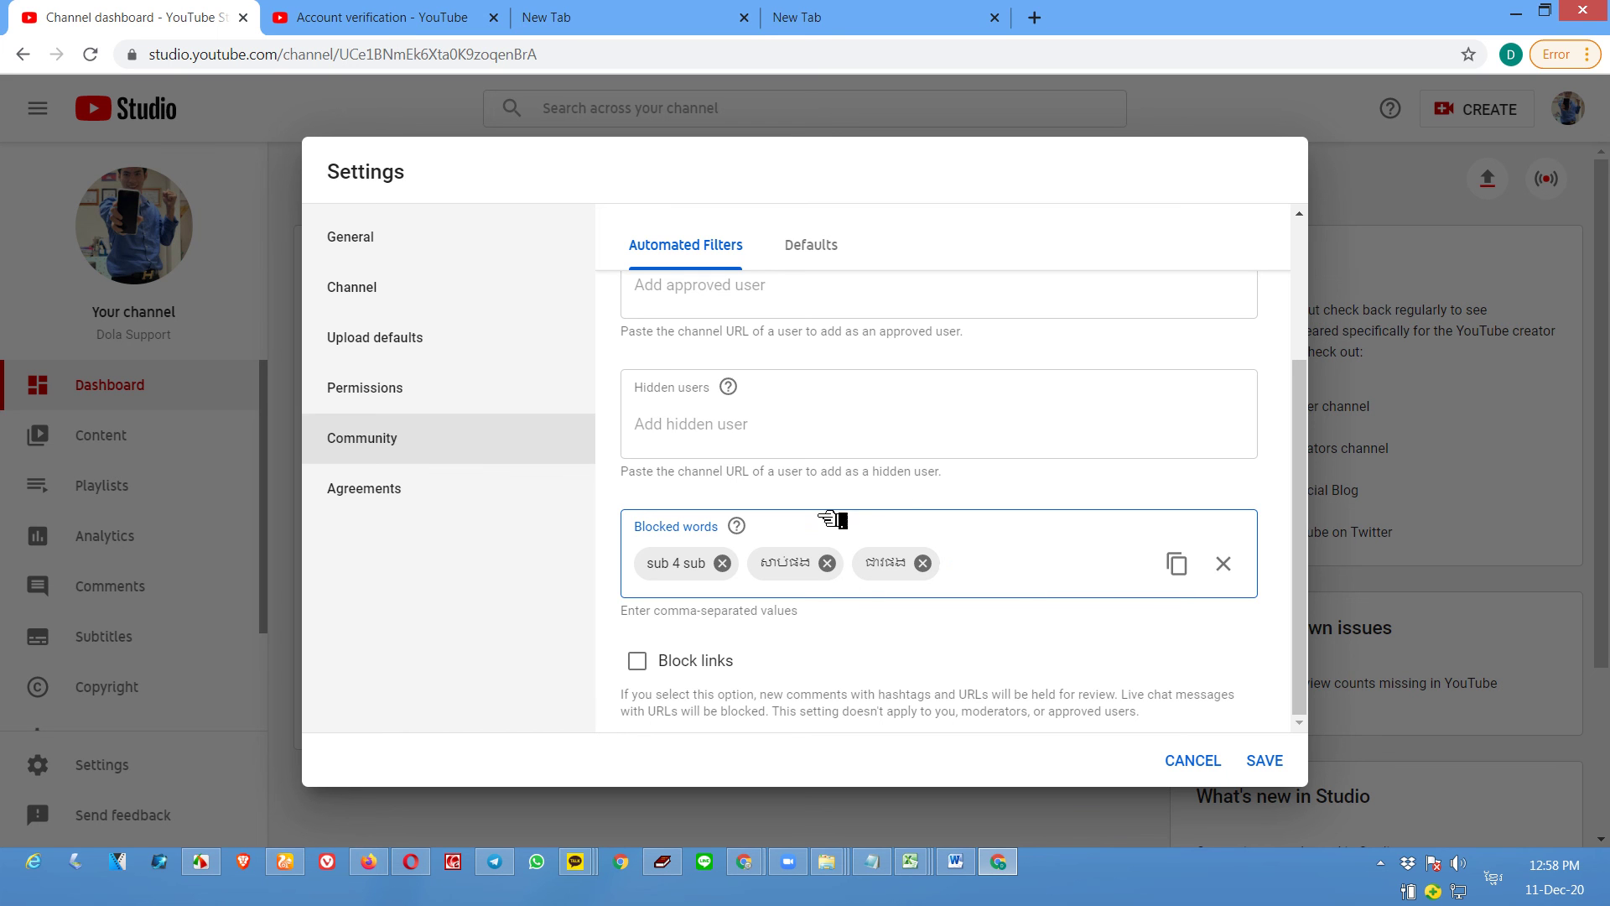
# Step: Turn on Block links so that new comments with hashtags and URLs are held for review
pyautogui.click(701, 432)
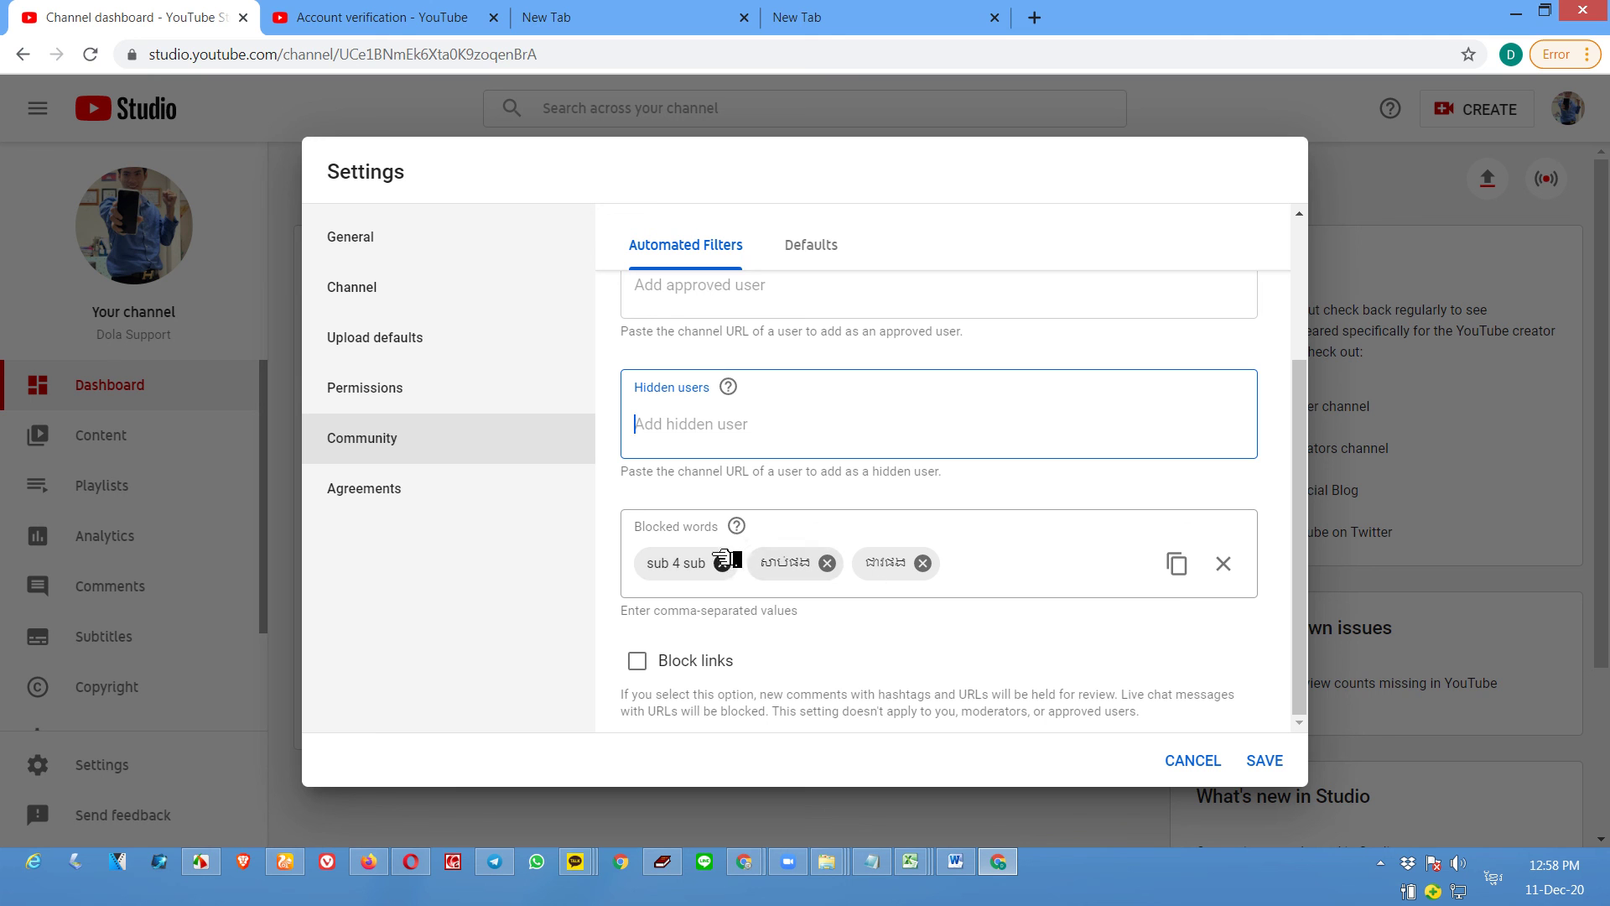
pyautogui.click(639, 659)
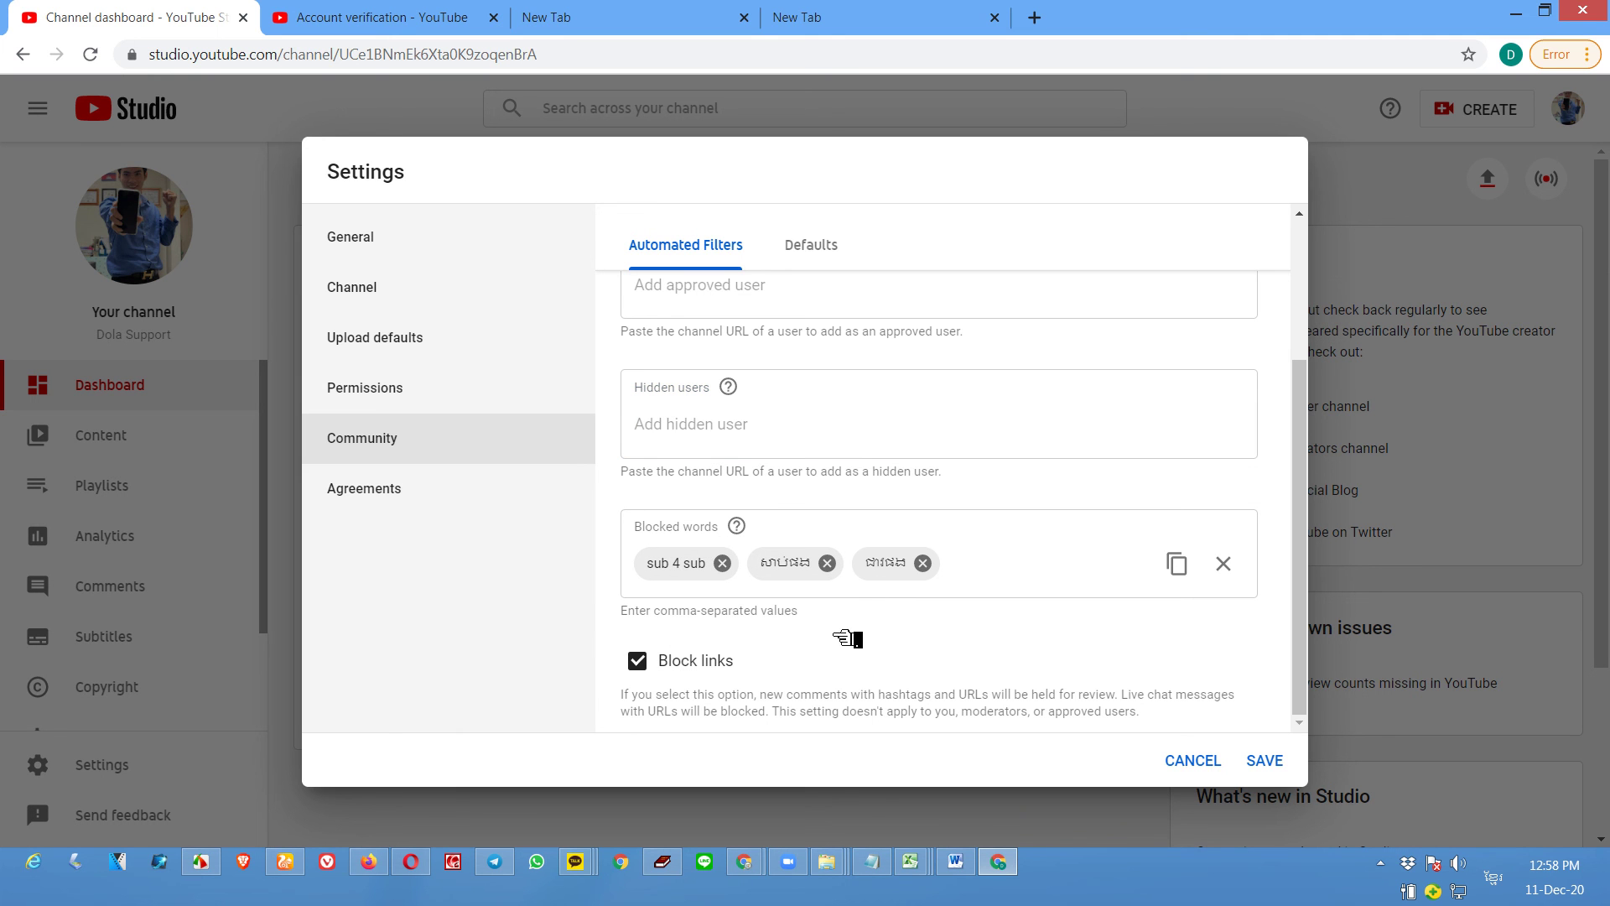
pyautogui.scroll(2, 914, 638)
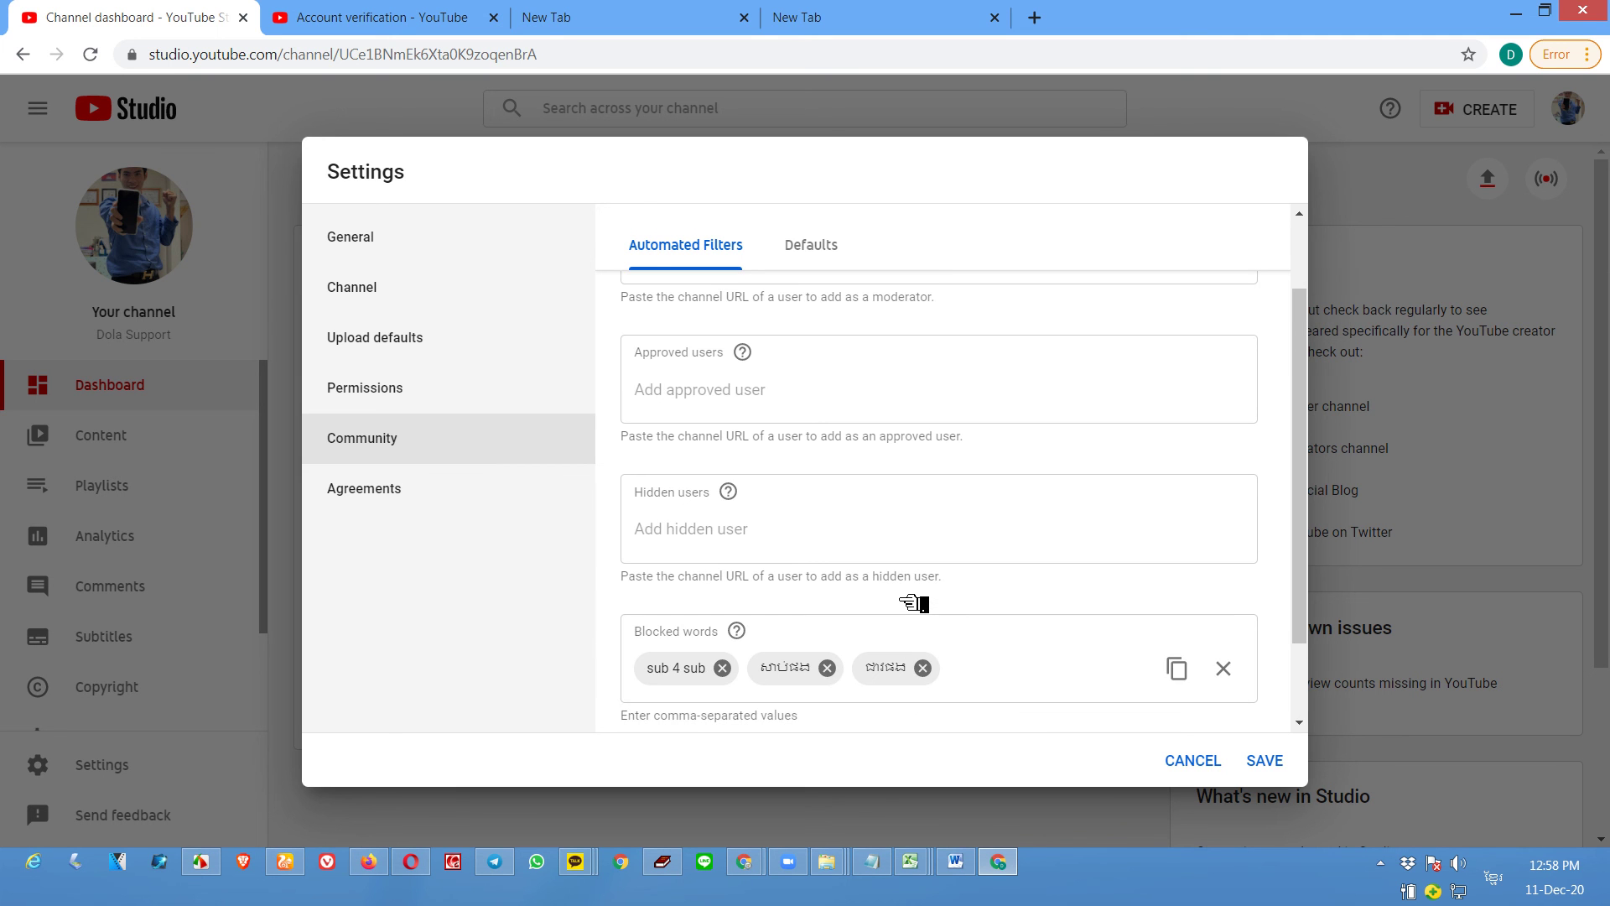
# Step: Review the community comment defaults, the agreements and the general currency setting, and save the channel settings
pyautogui.click(818, 246)
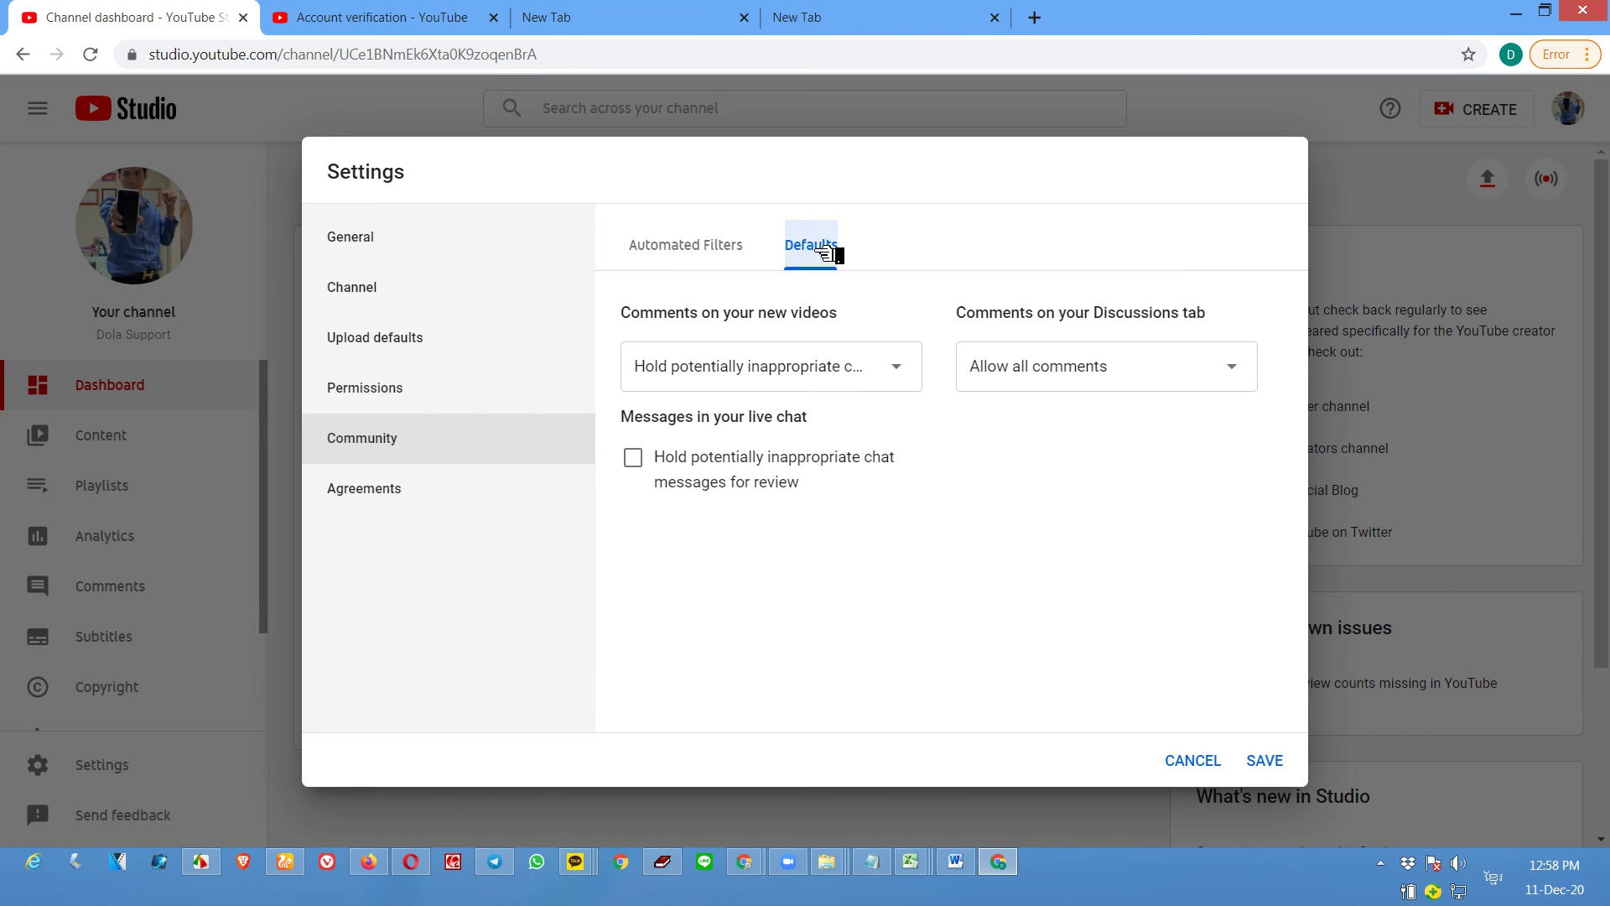
pyautogui.click(482, 504)
pyautogui.click(421, 237)
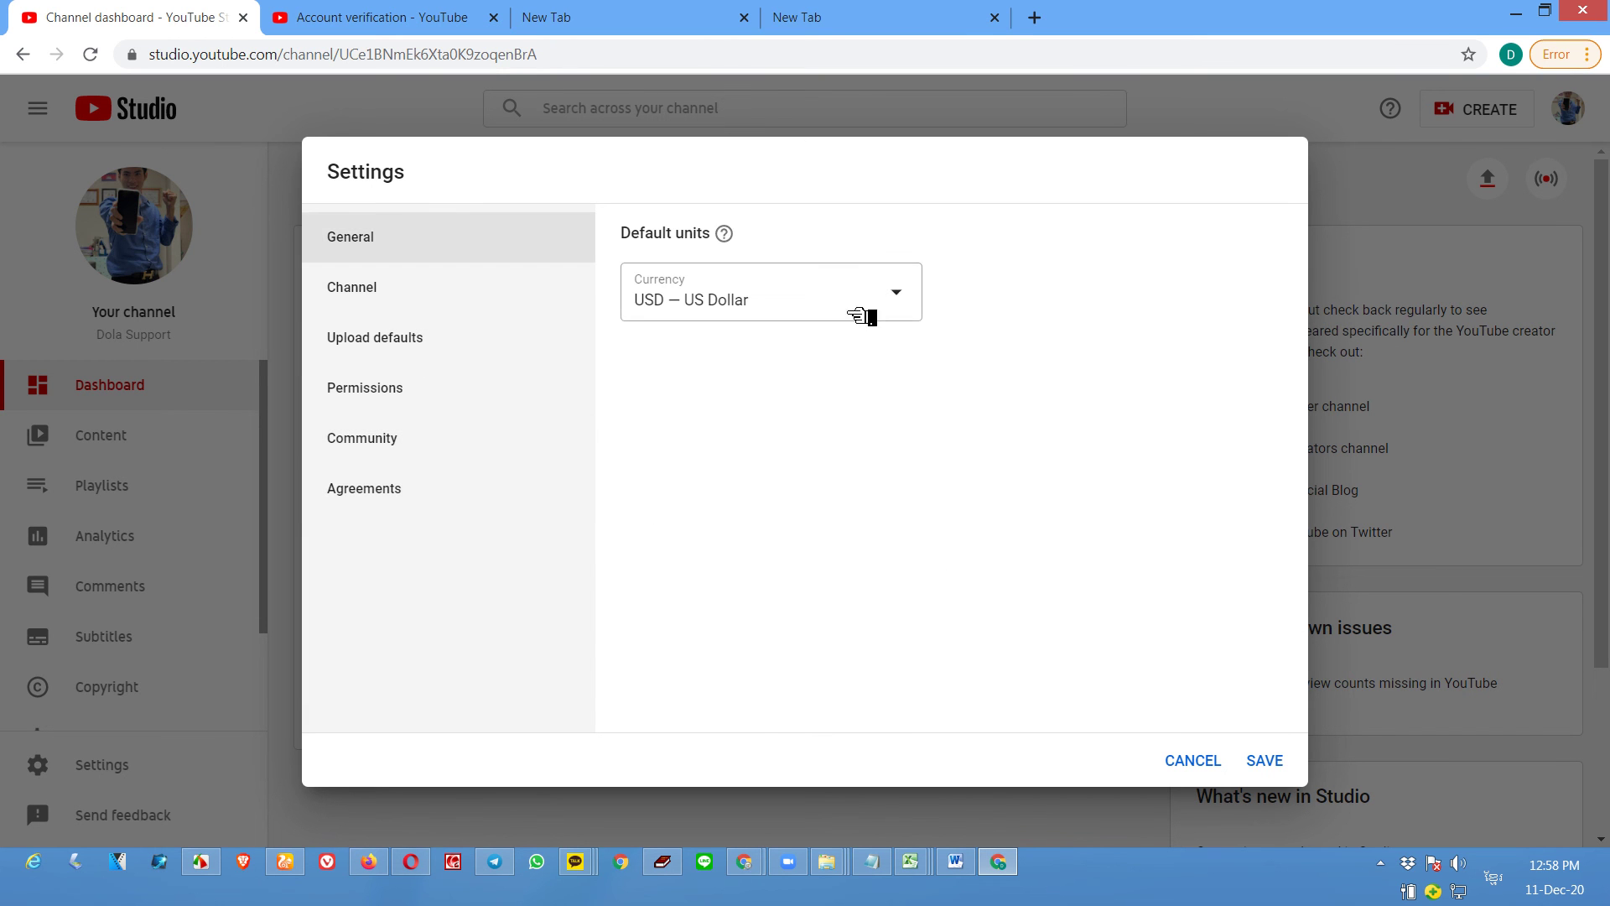
pyautogui.click(1273, 761)
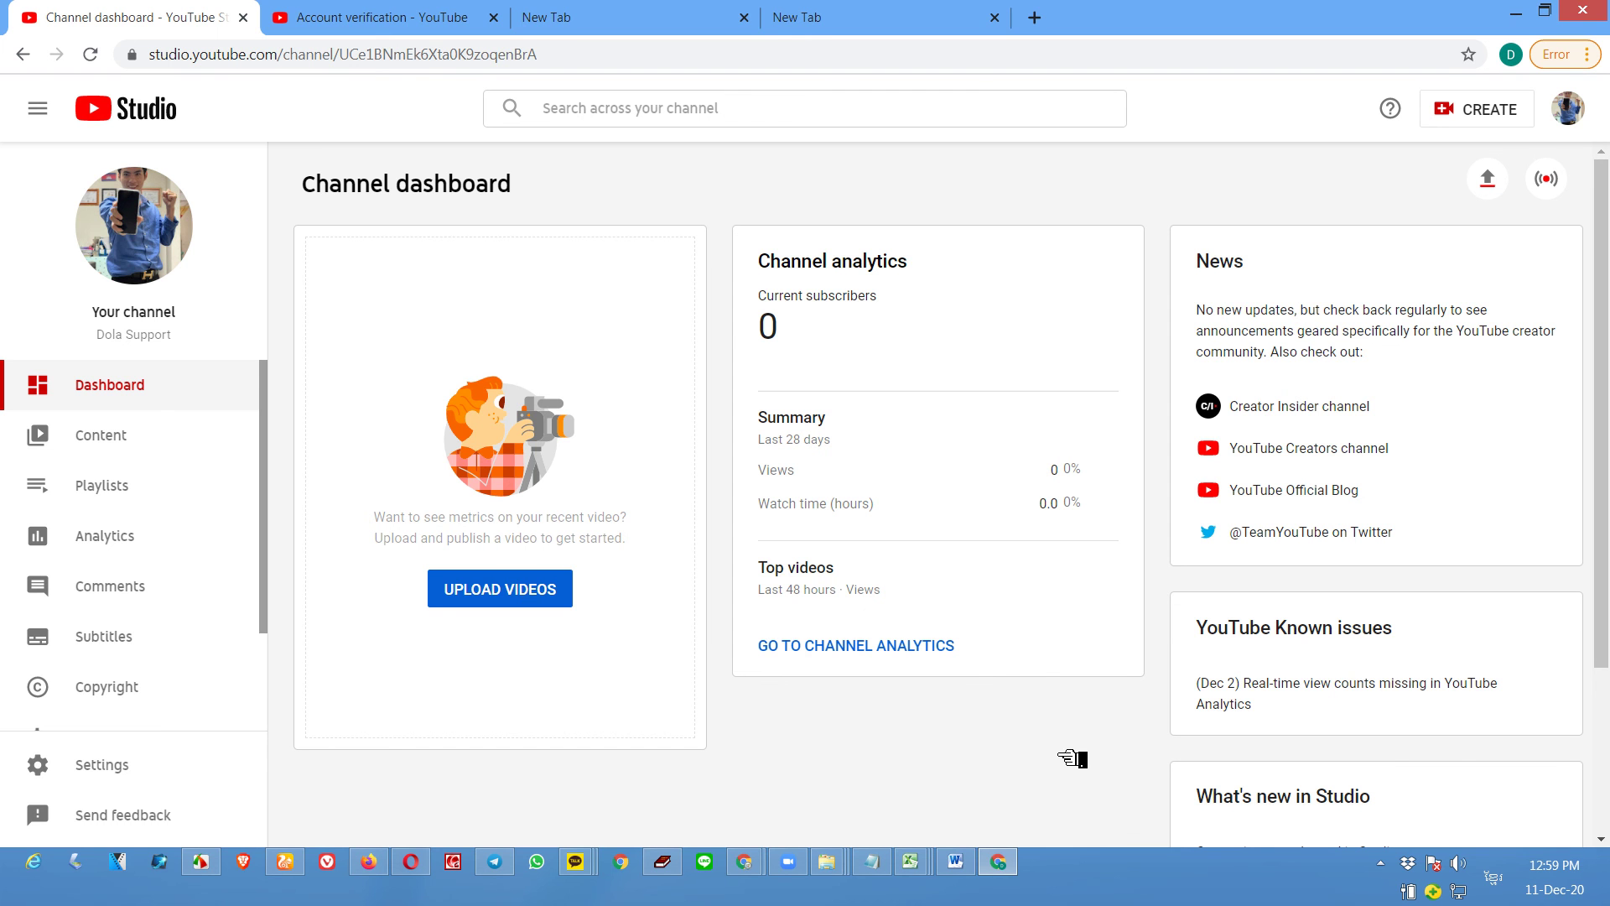
pyautogui.click(1380, 862)
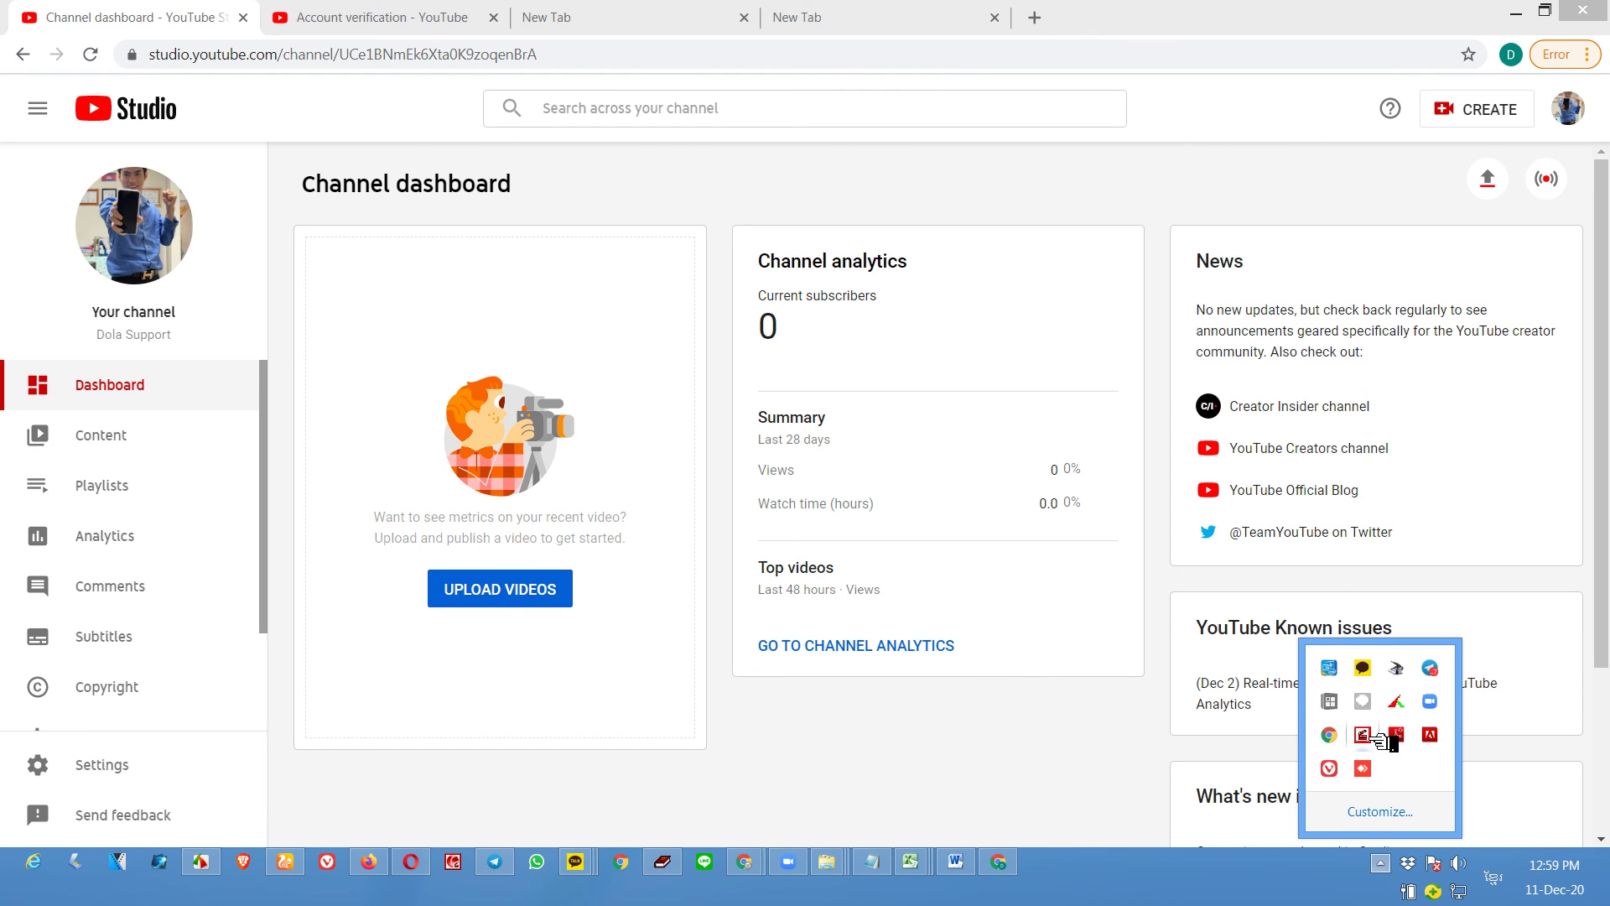